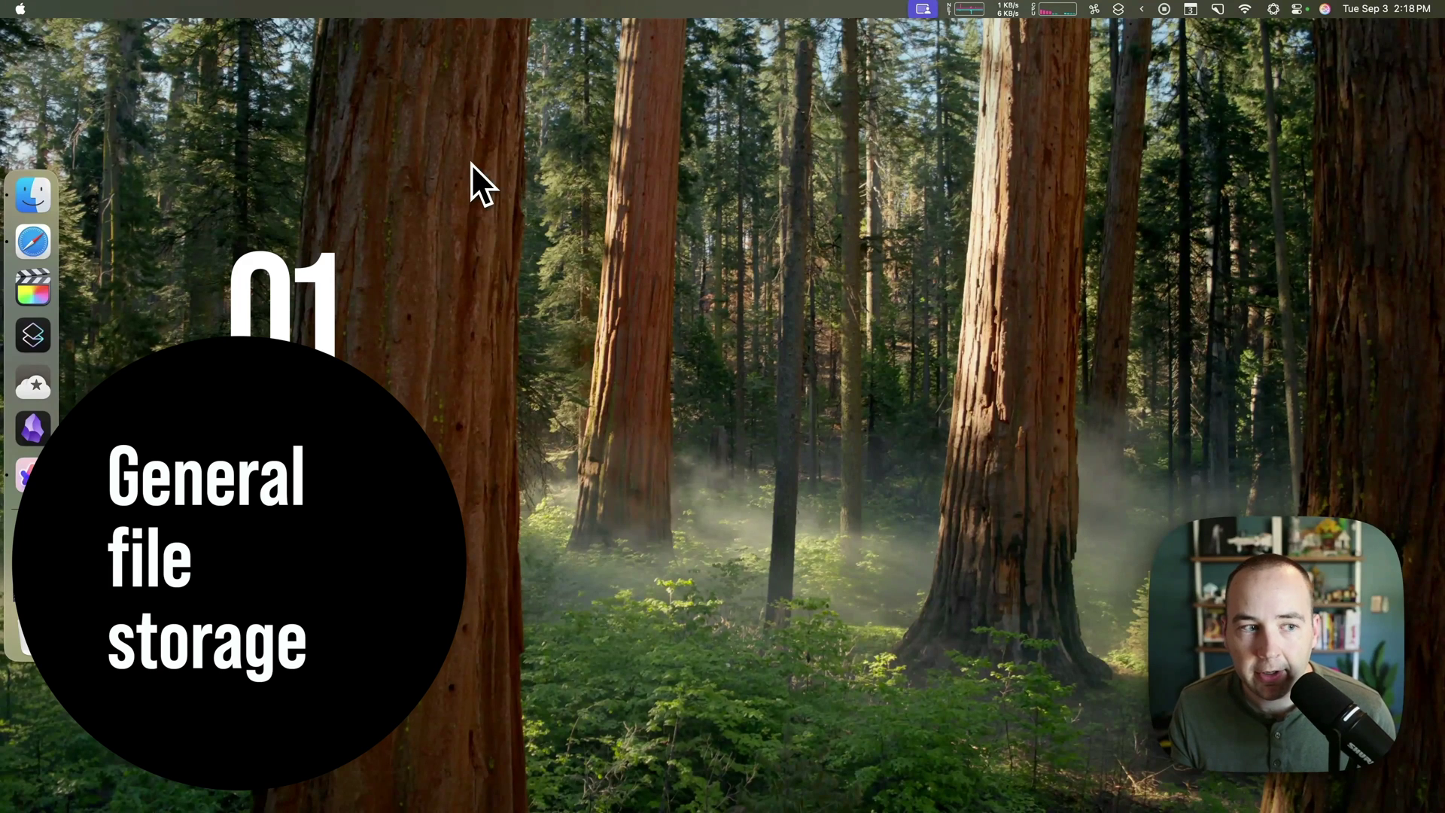
# - Open the home share on the ABC network server in Finder and select all its items
pyautogui.click(30, 201)
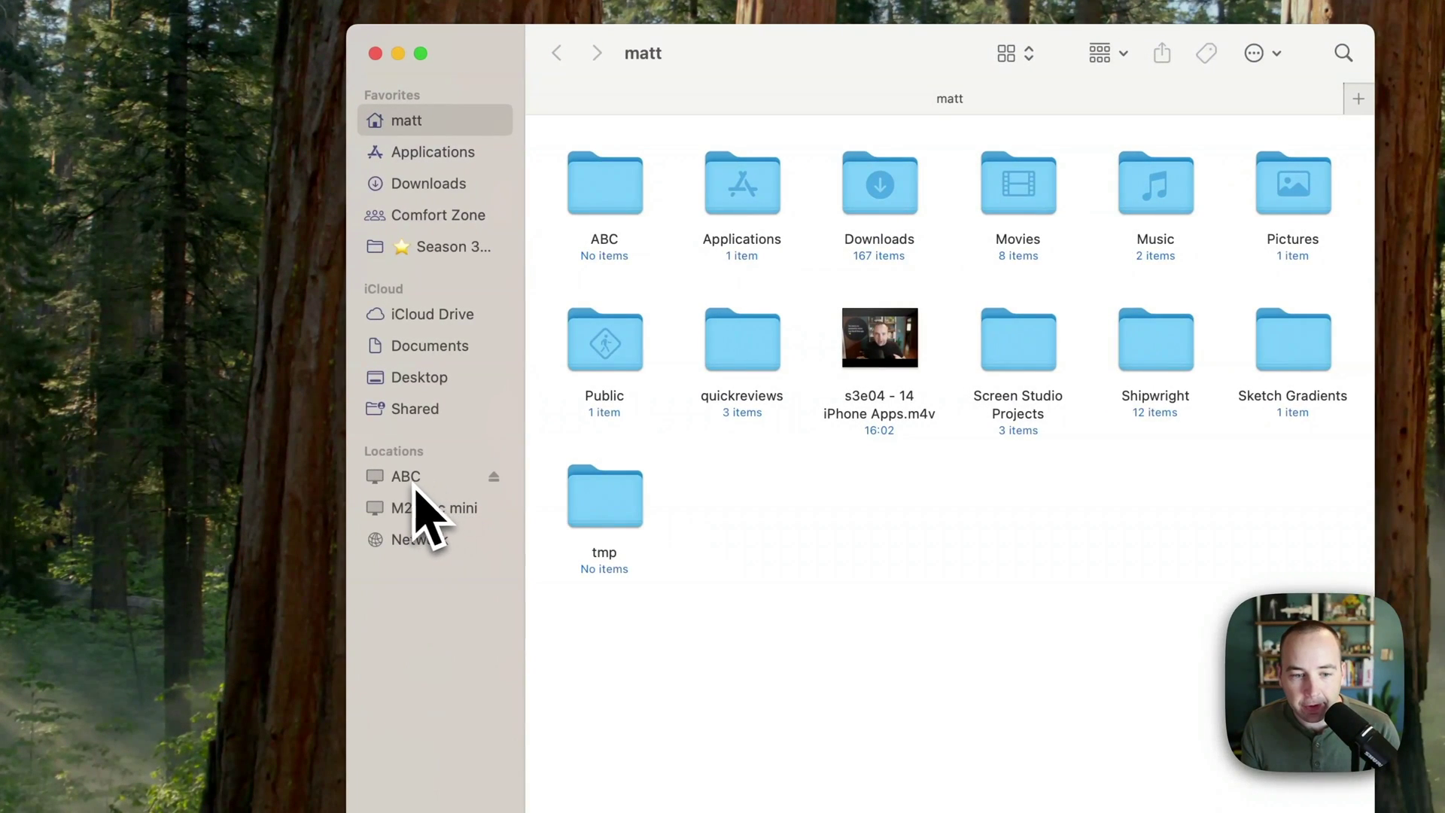
pyautogui.click(436, 540)
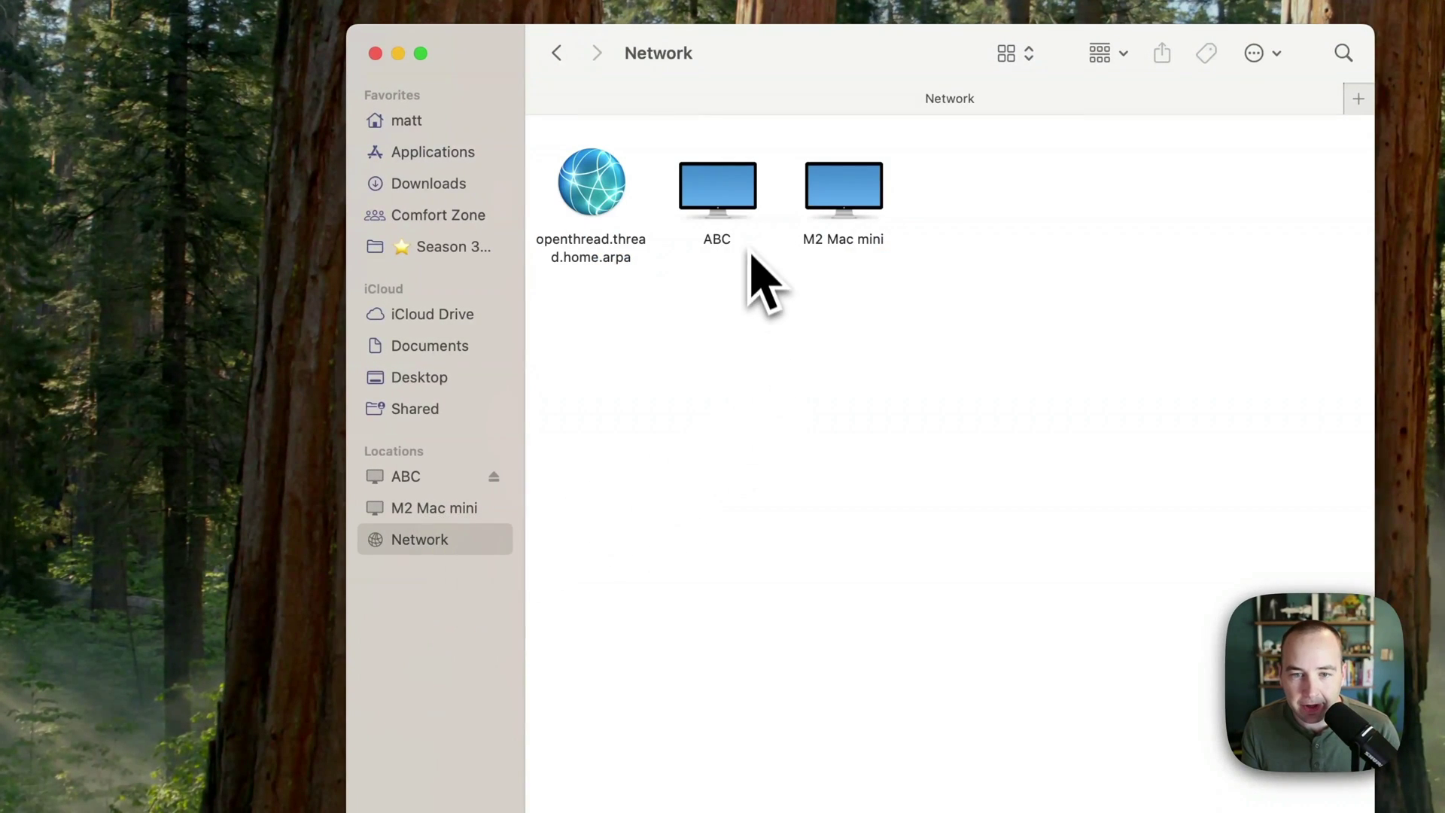
pyautogui.doubleClick(713, 207)
pyautogui.click(616, 229)
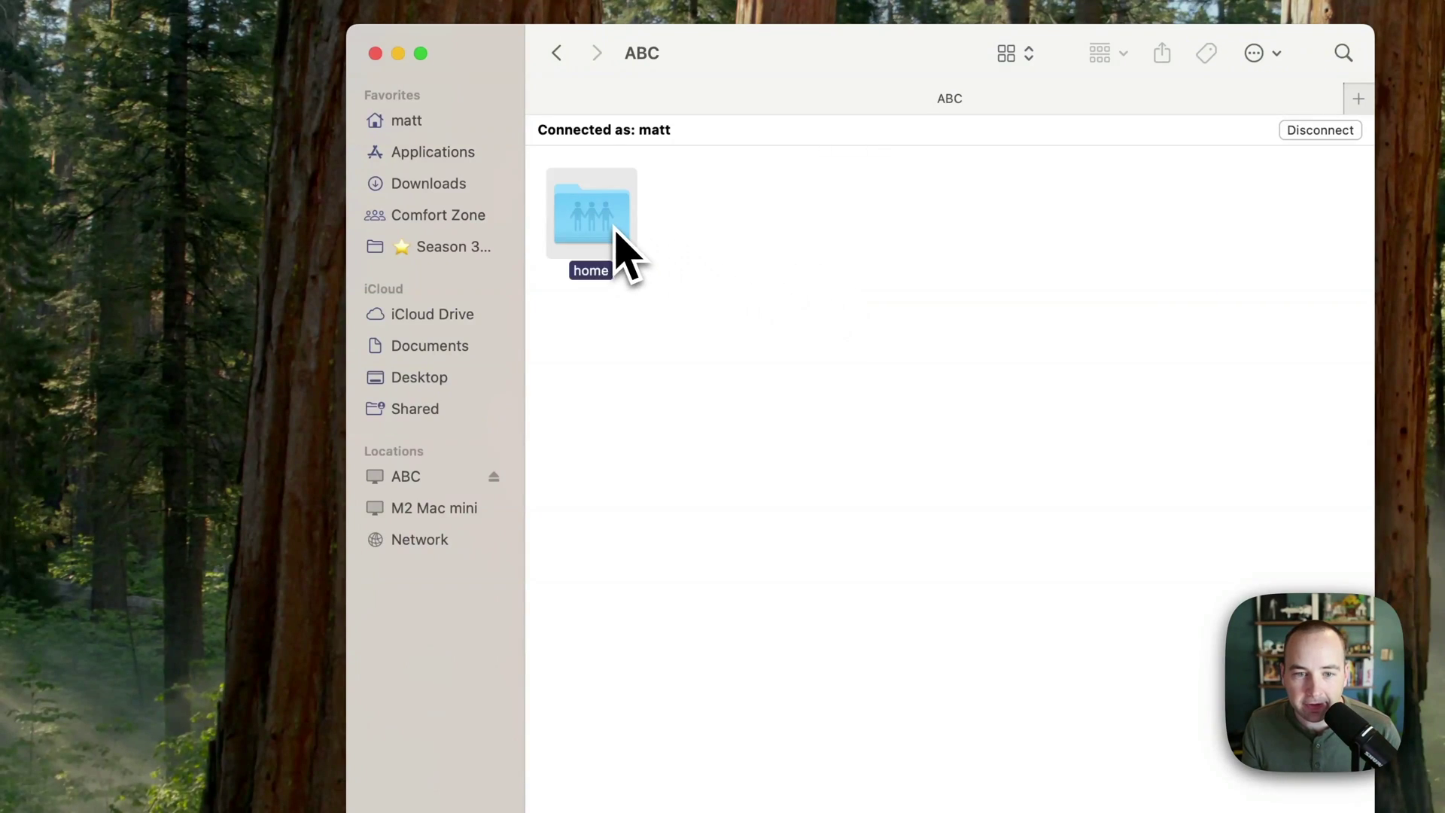
pyautogui.doubleClick(616, 229)
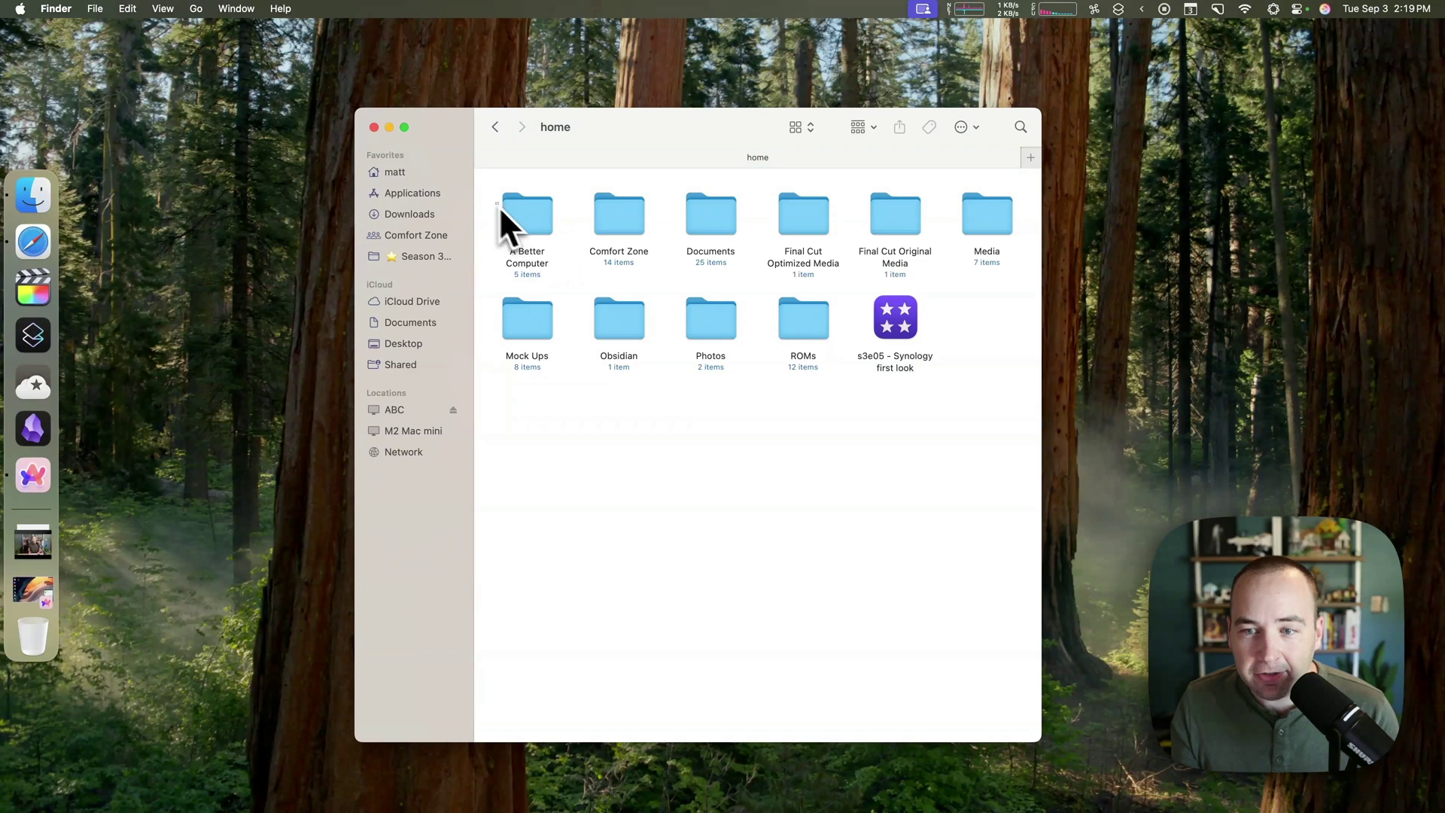
pyautogui.moveTo(499, 206); pyautogui.dragTo(1054, 364)
# - Navigate into A Better Computer > Season 3 > s3e02 - Superhuman
pyautogui.click(977, 358)
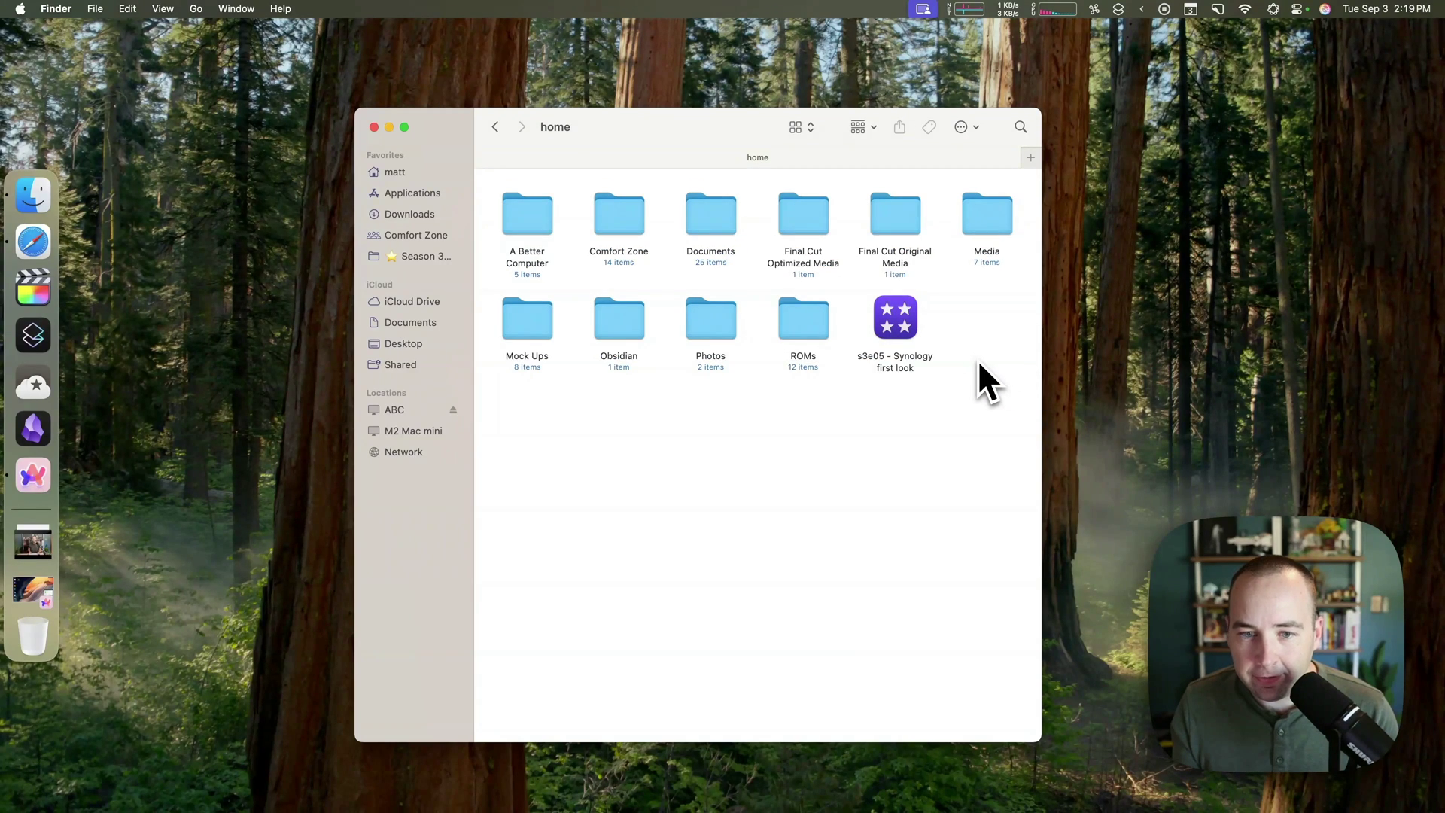
pyautogui.doubleClick(542, 228)
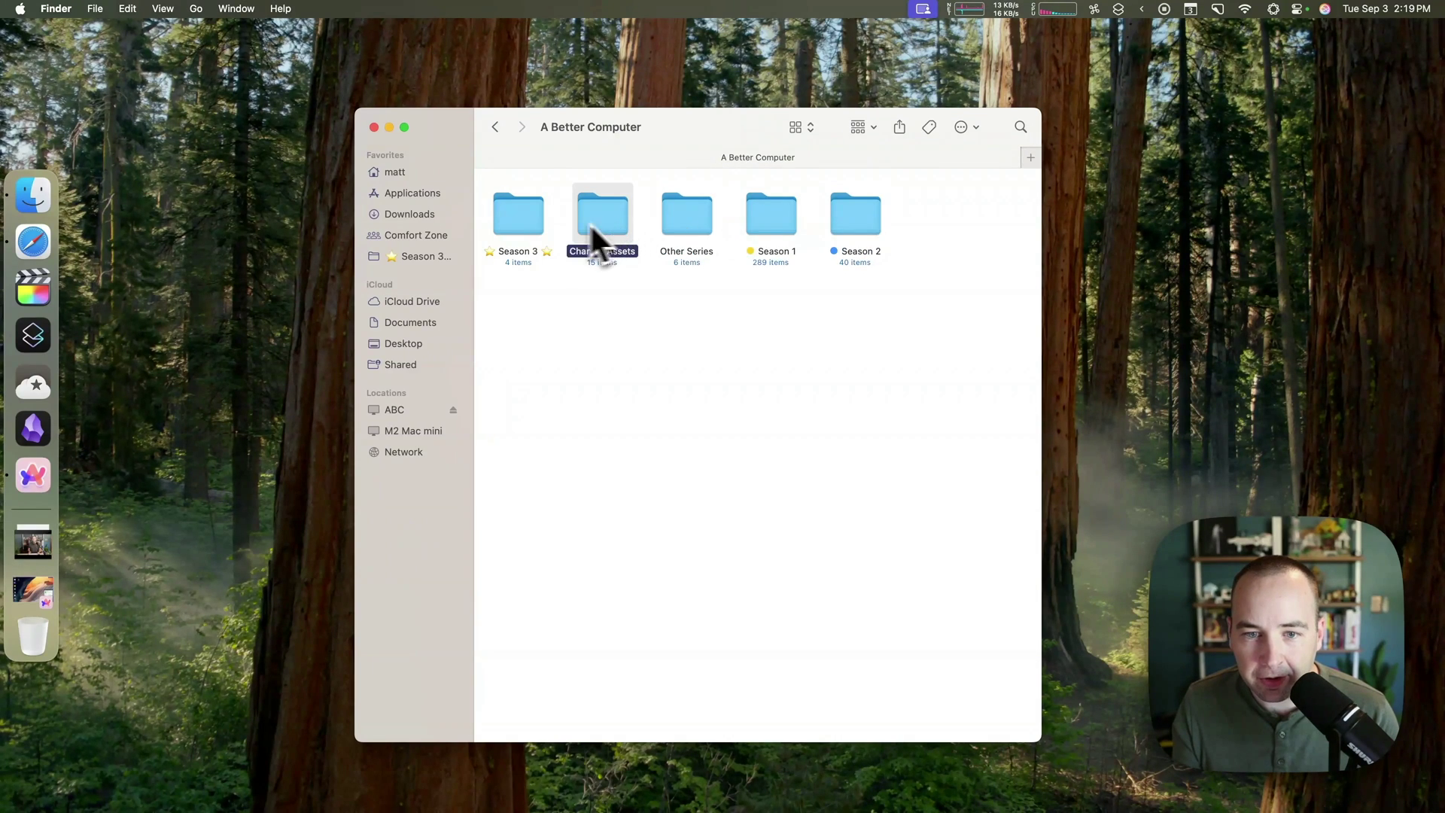
pyautogui.doubleClick(526, 221)
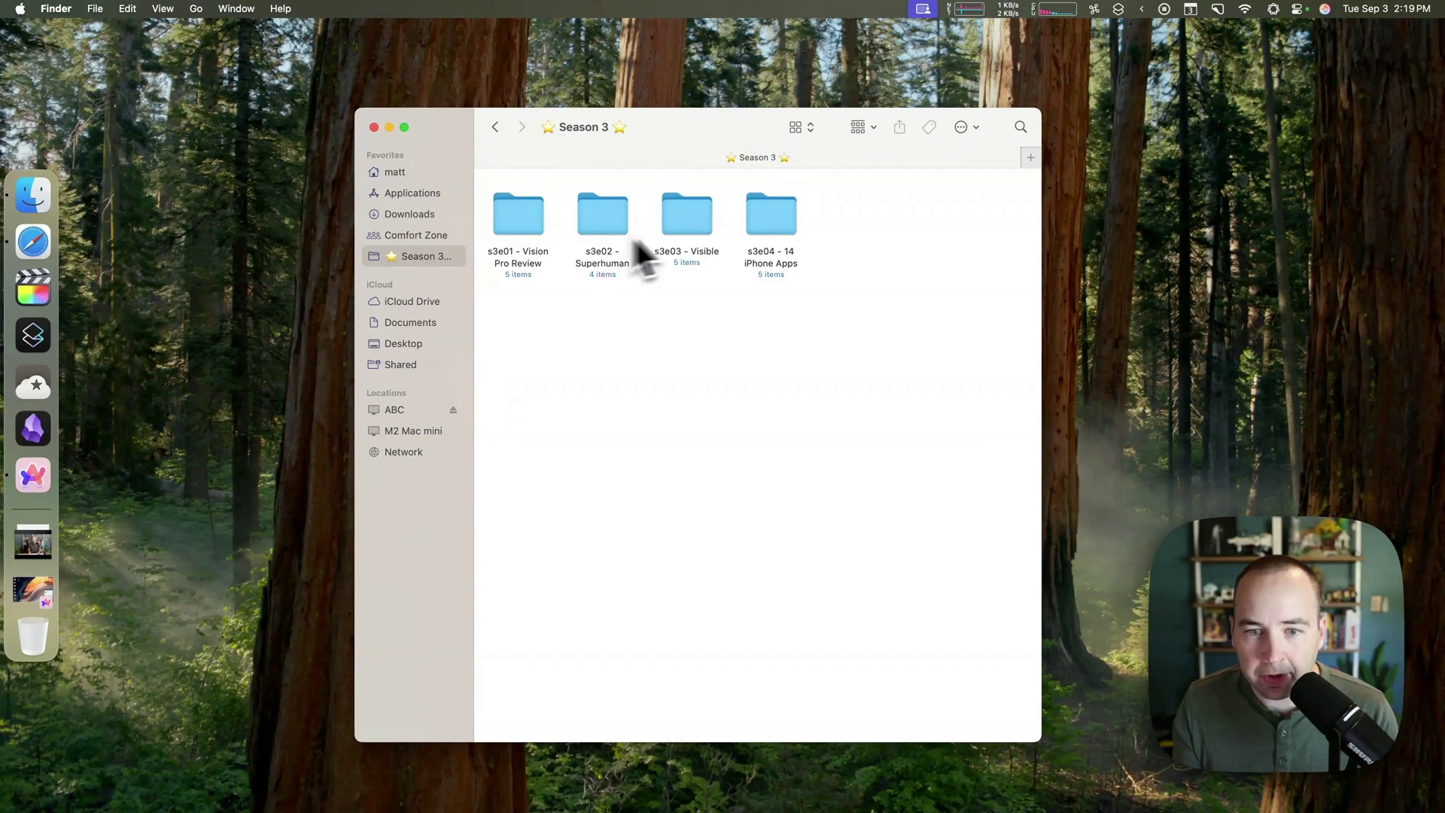
pyautogui.doubleClick(600, 220)
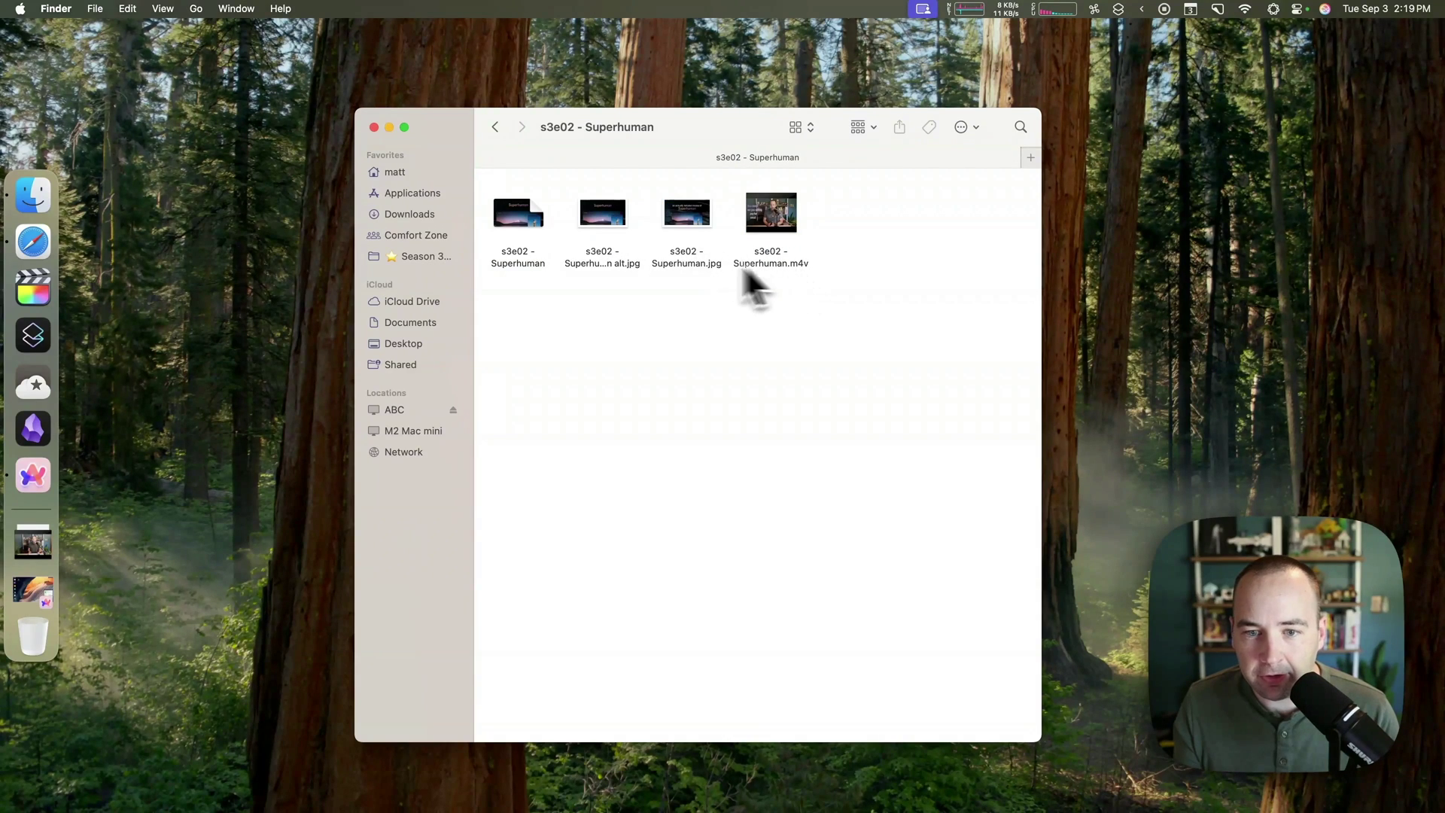
# - Open the first Superhuman image in Pixelmator Pro, then Quick Look the alt.jpg image
pyautogui.doubleClick(517, 223)
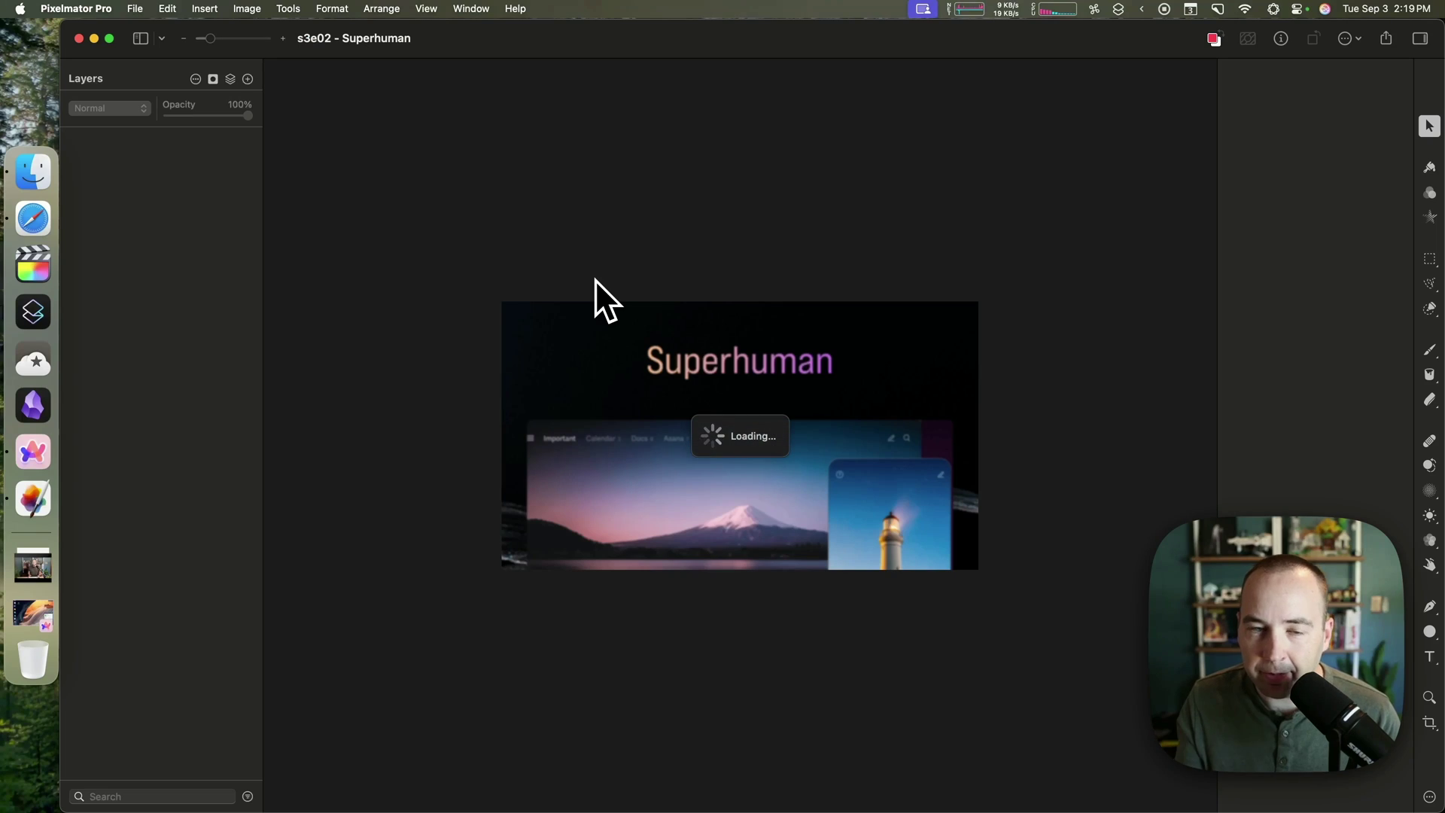
pyautogui.press('cmd+q')
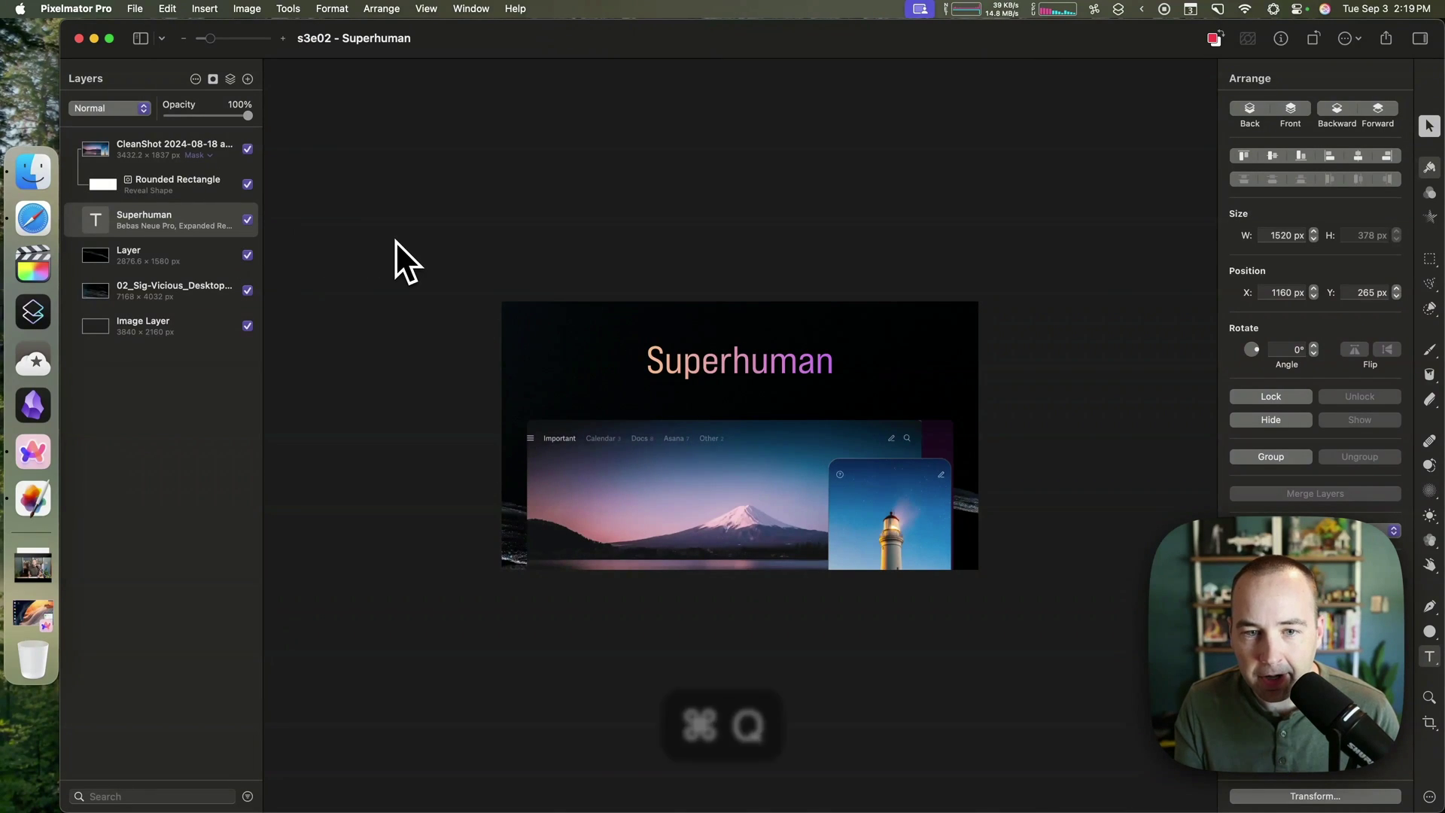
pyautogui.click(611, 221)
pyautogui.press('space')
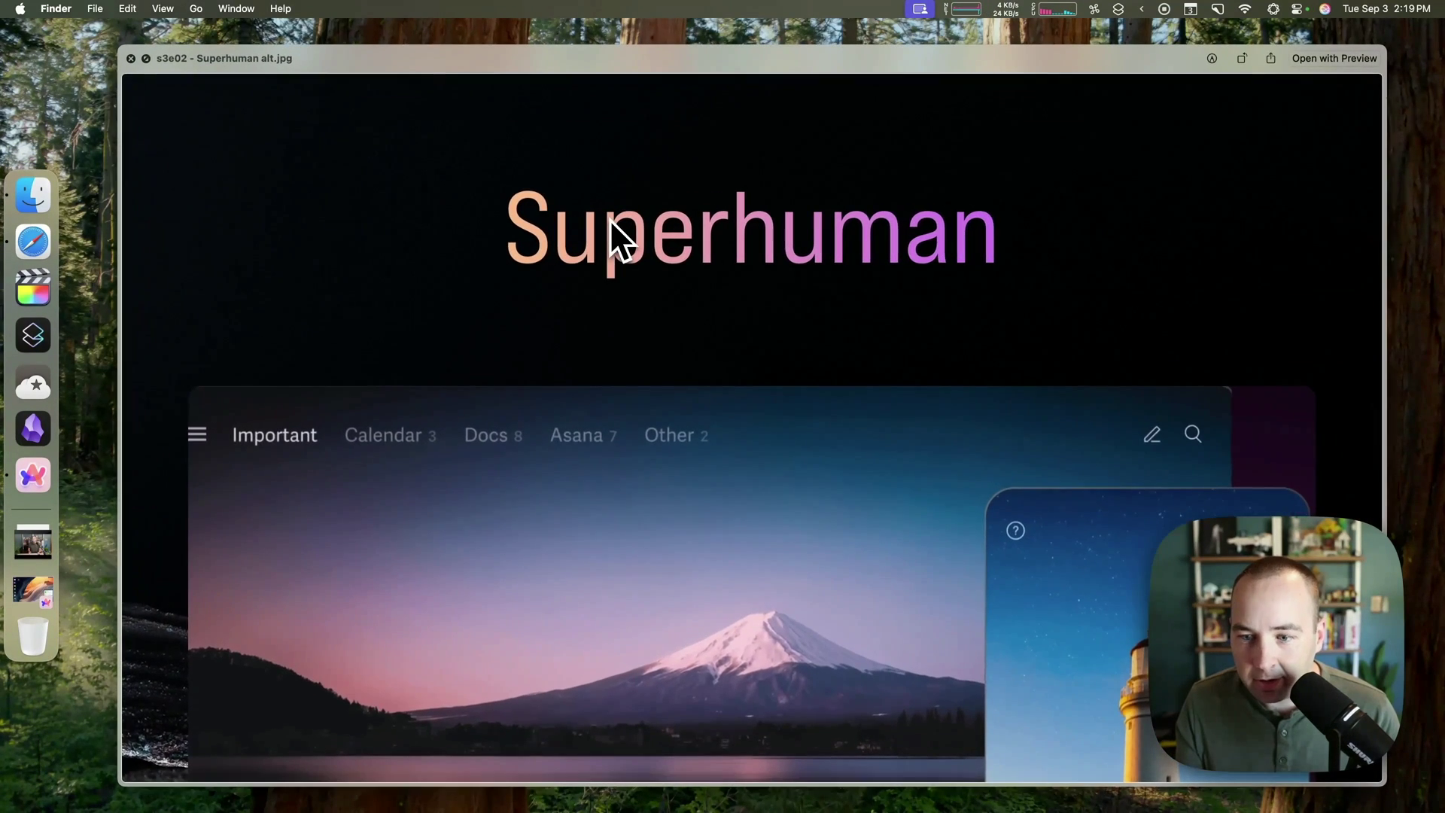
pyautogui.press('space')
# - Preview the s3e02 - Superhuman.m4v video, skipping ahead twice, then close it
pyautogui.click(792, 224)
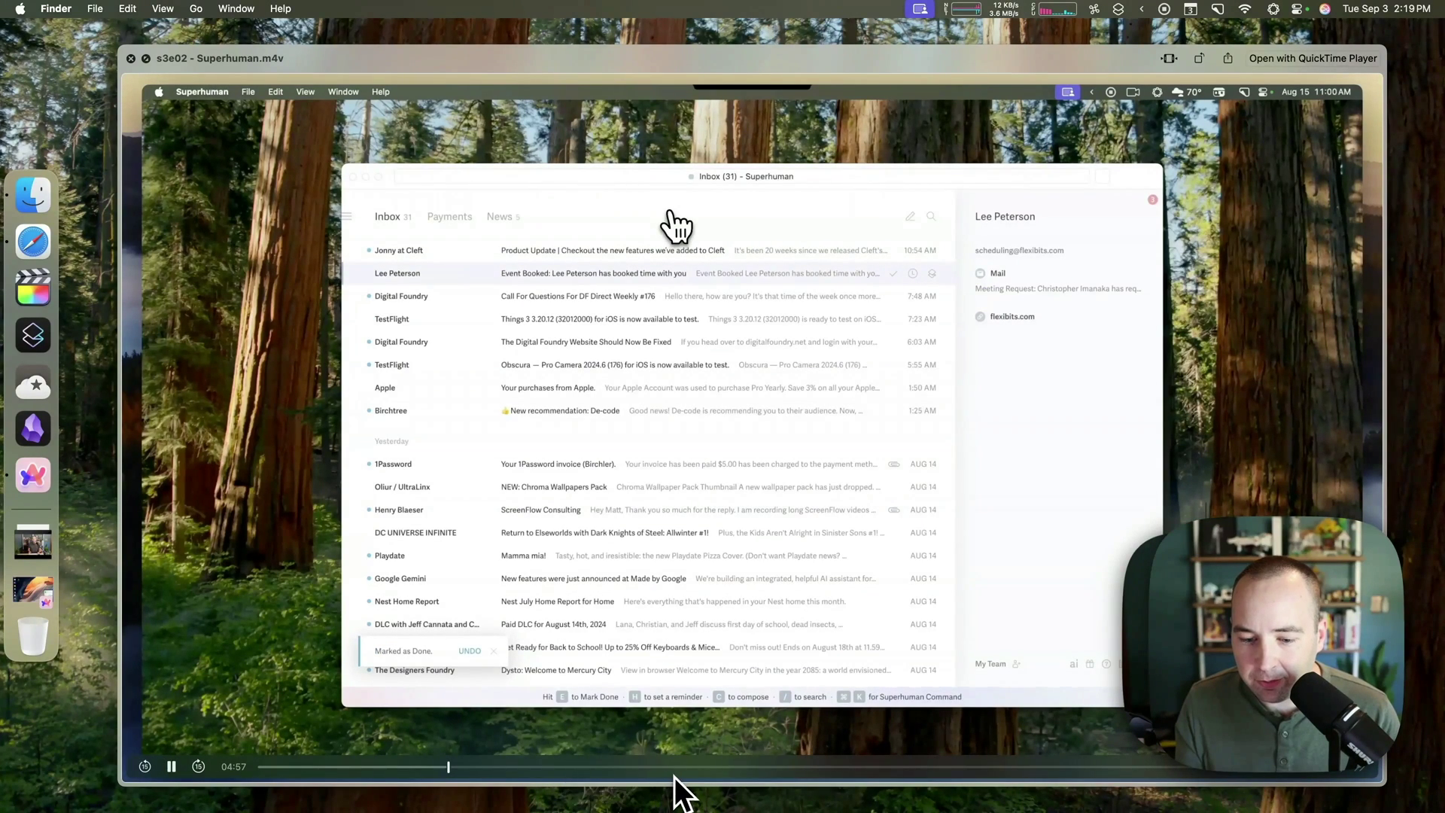
pyautogui.click(677, 766)
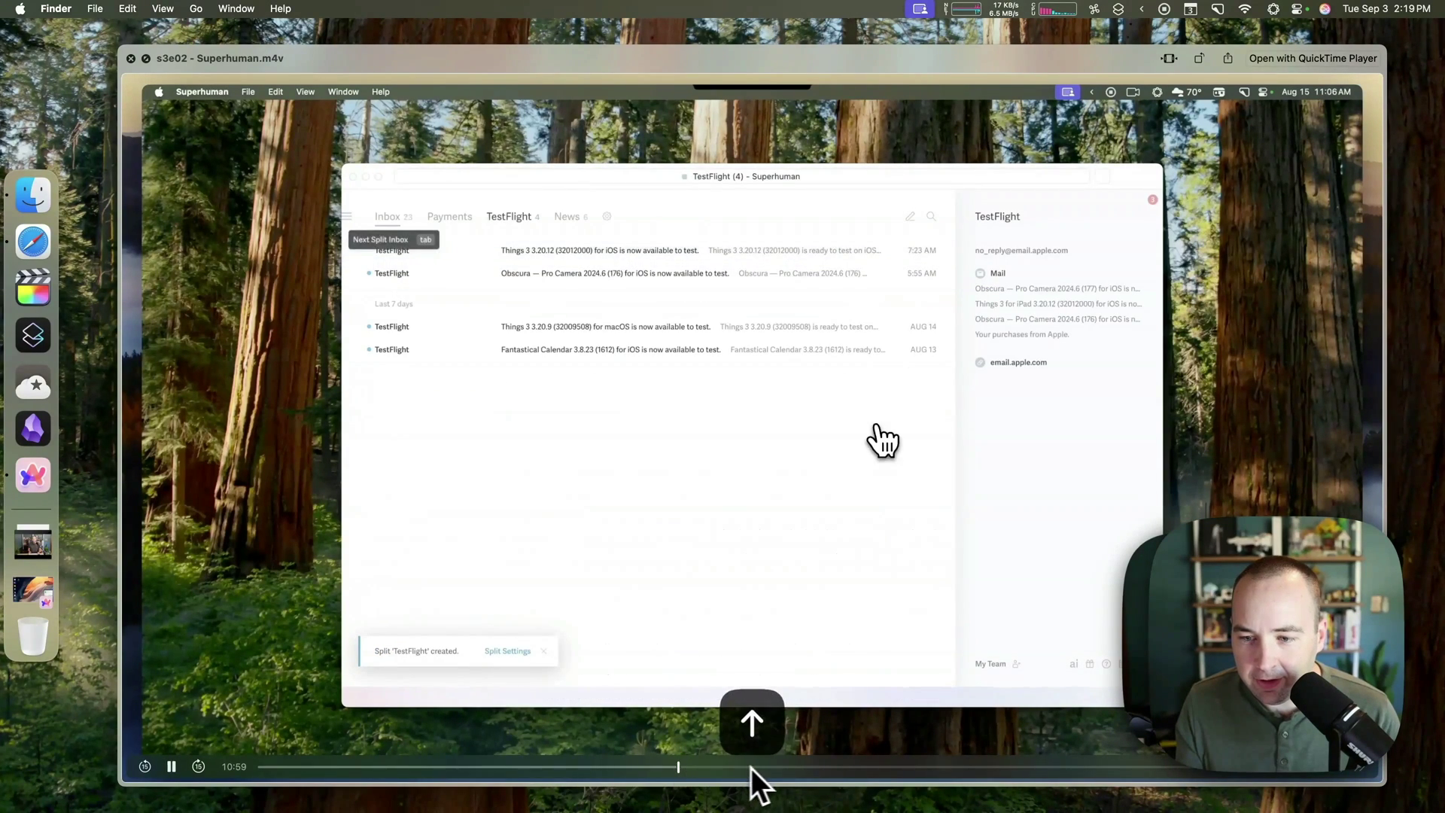
pyautogui.click(762, 766)
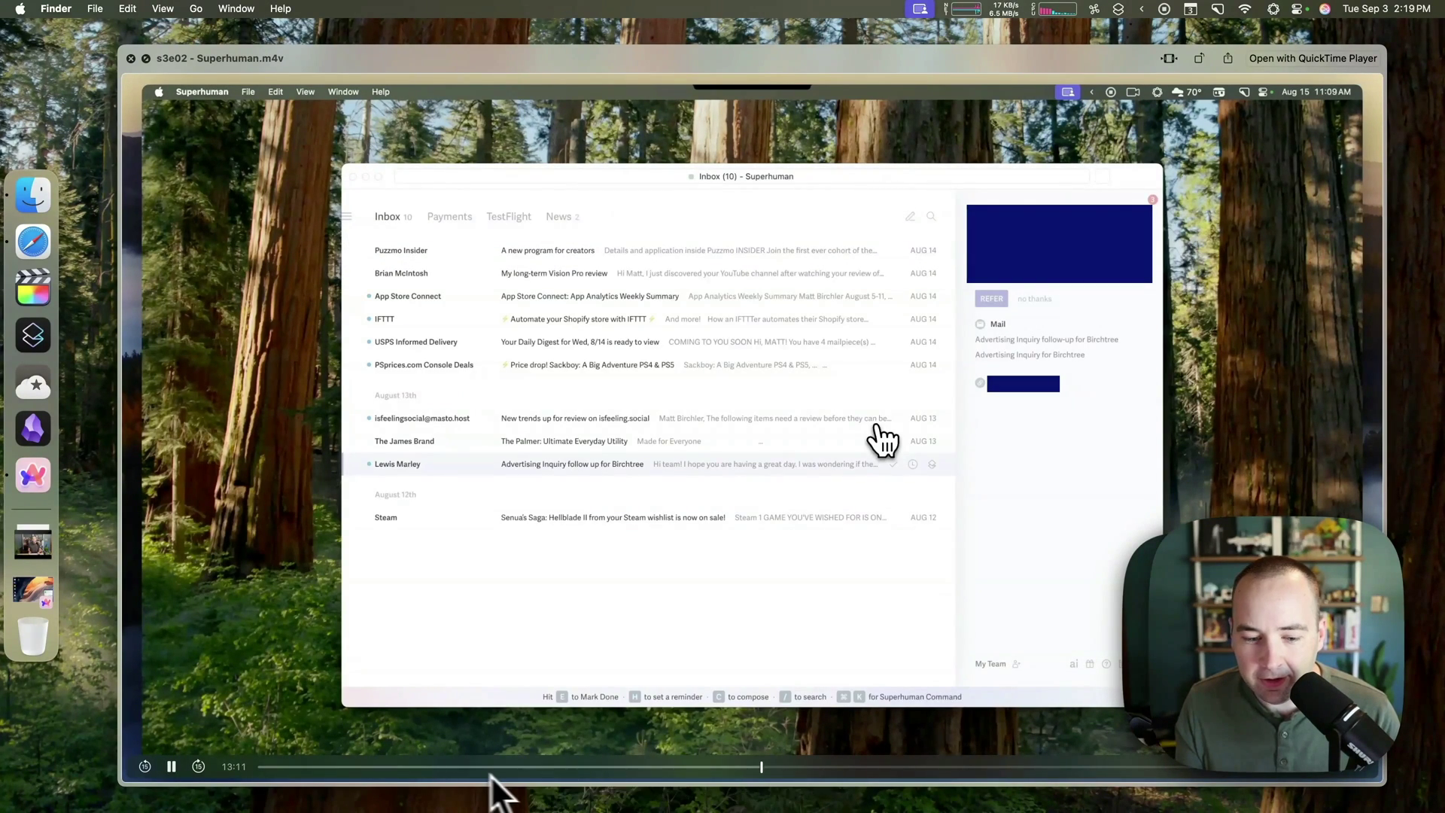
pyautogui.press('space')
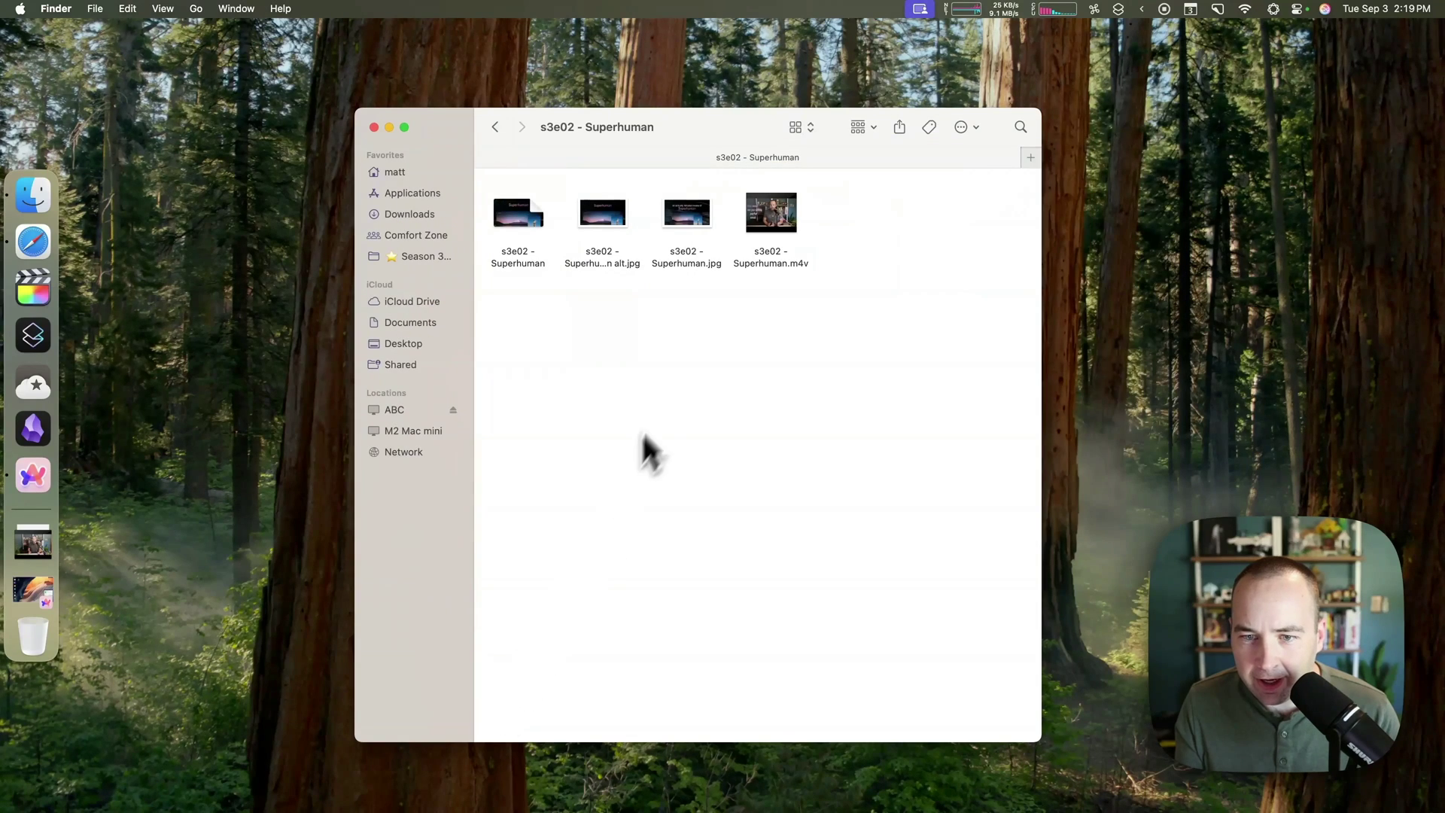
# - Go back up to the home folder and open the Comfort Zone folder
pyautogui.click(502, 137)
pyautogui.click(503, 137)
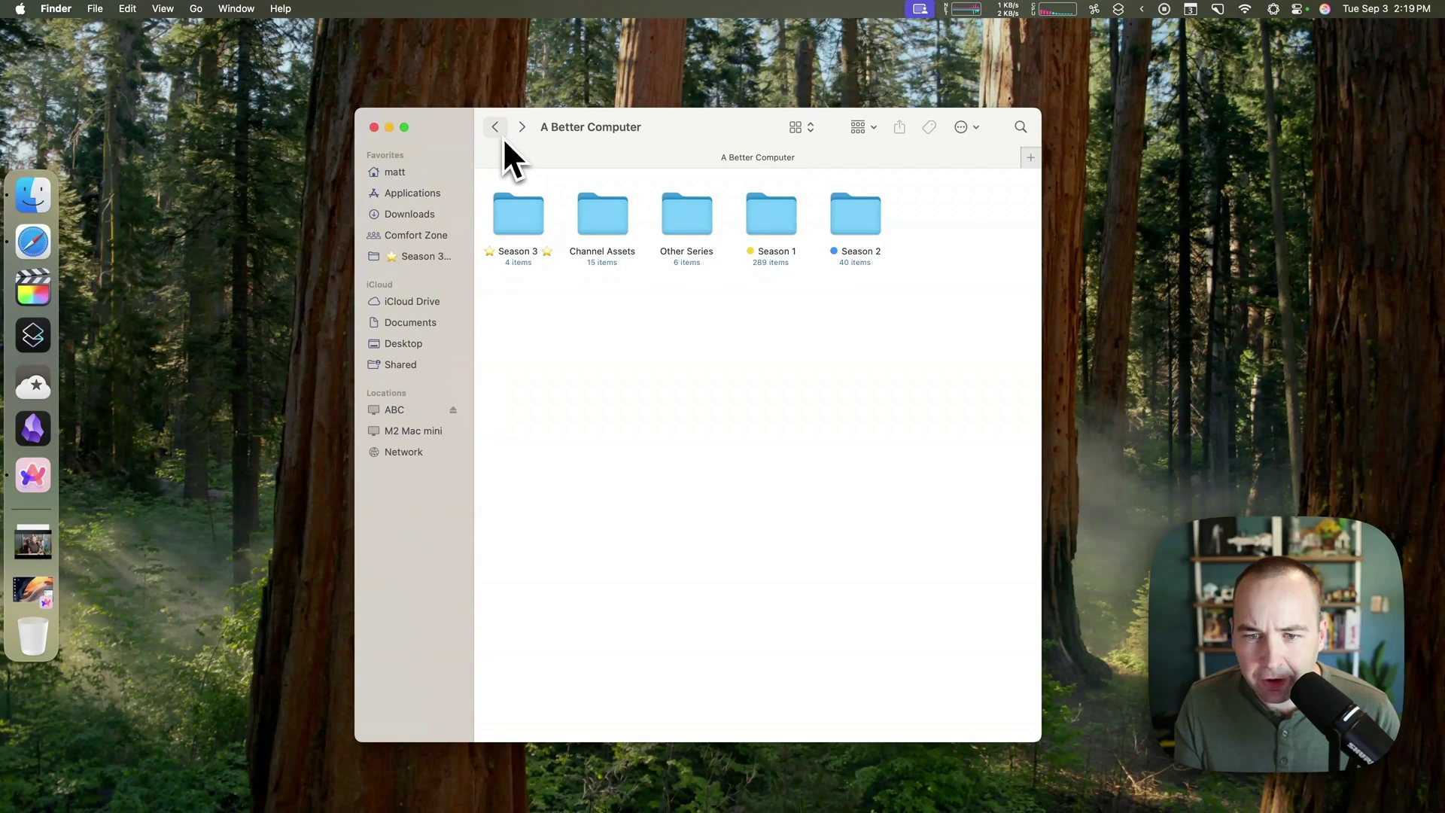
pyautogui.click(499, 134)
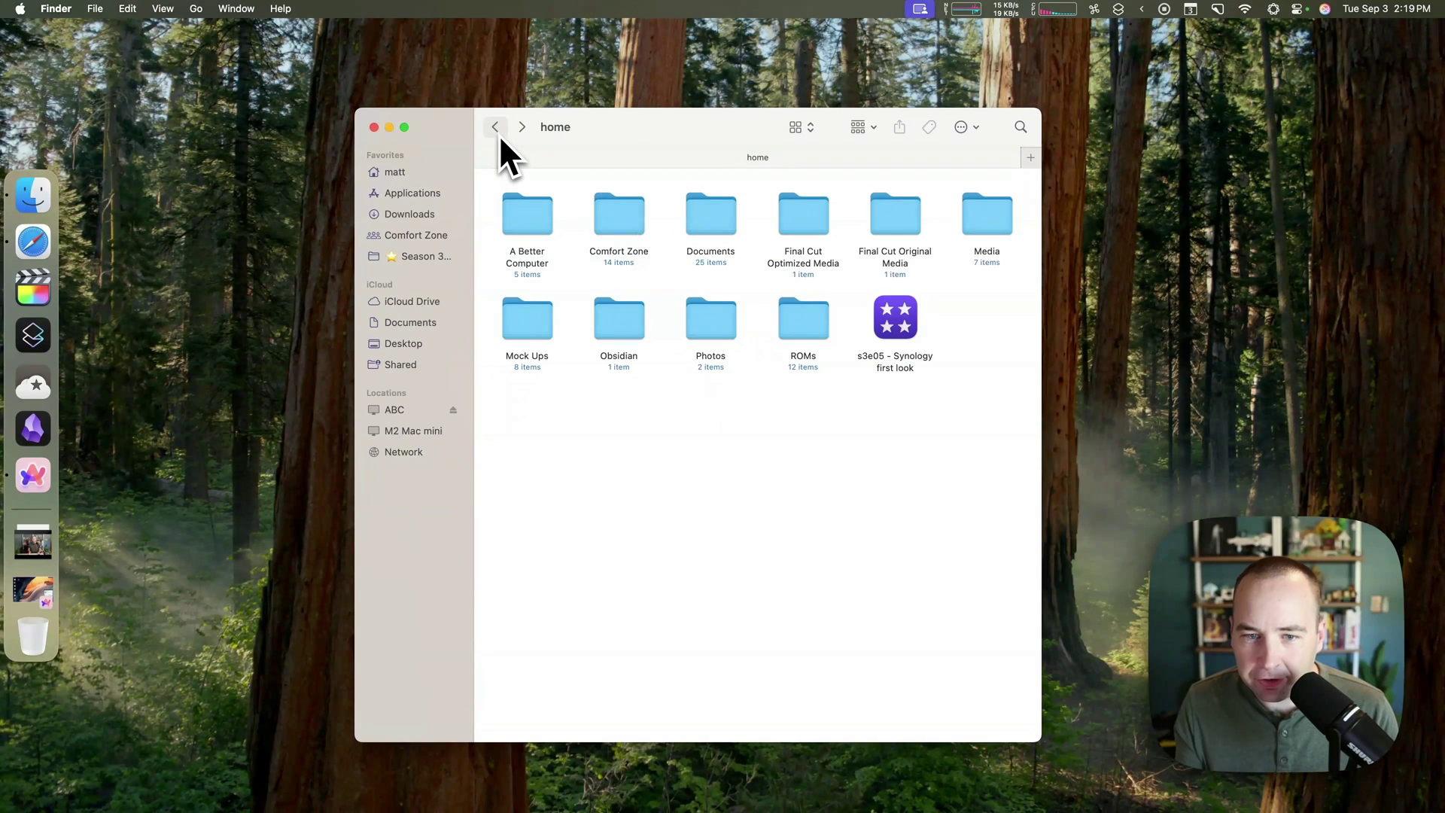
pyautogui.doubleClick(620, 214)
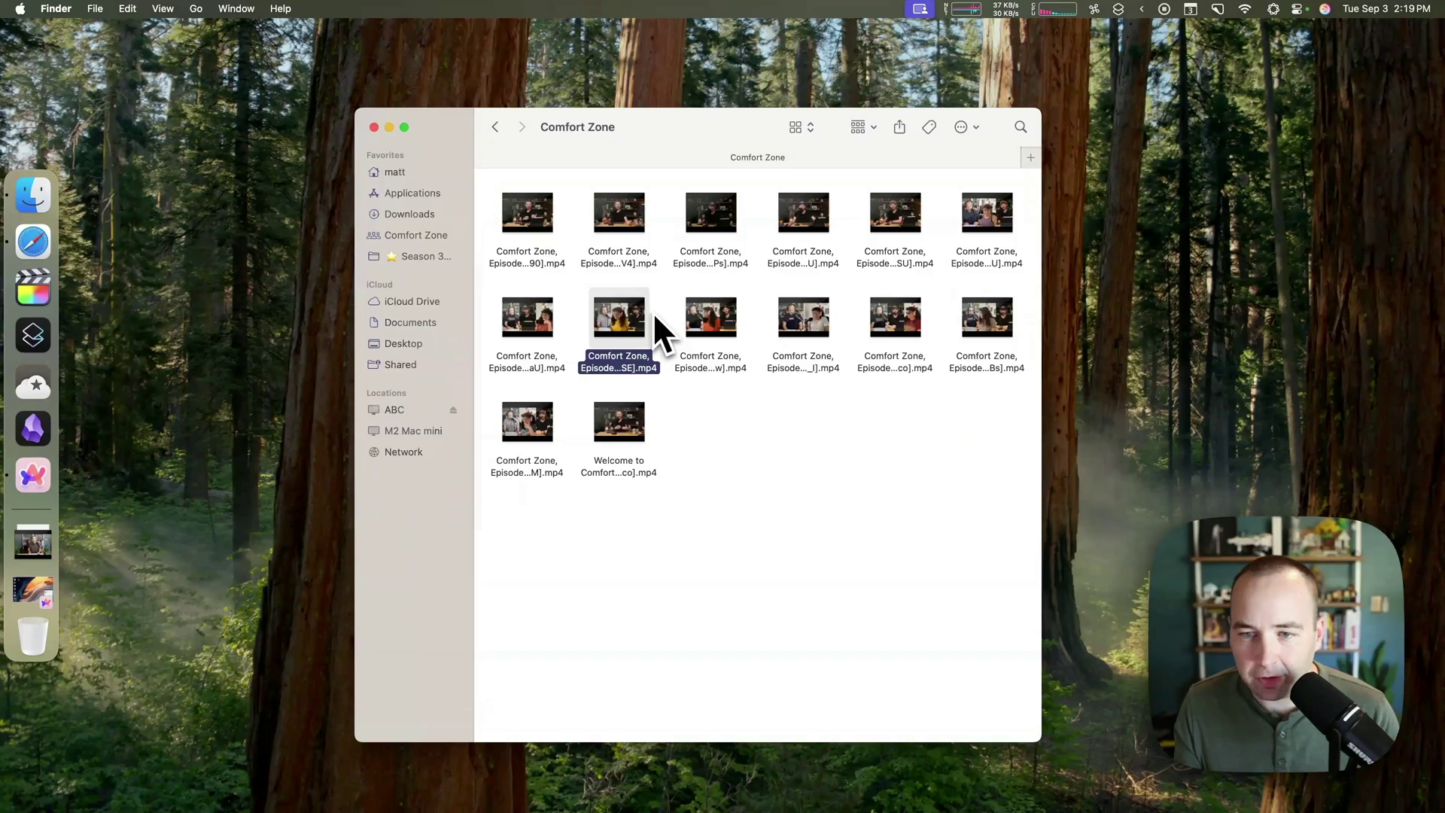
# - Quick Look a Comfort Zone episode, return home, and select the s3e05 - Synology first look library
pyautogui.press('space')
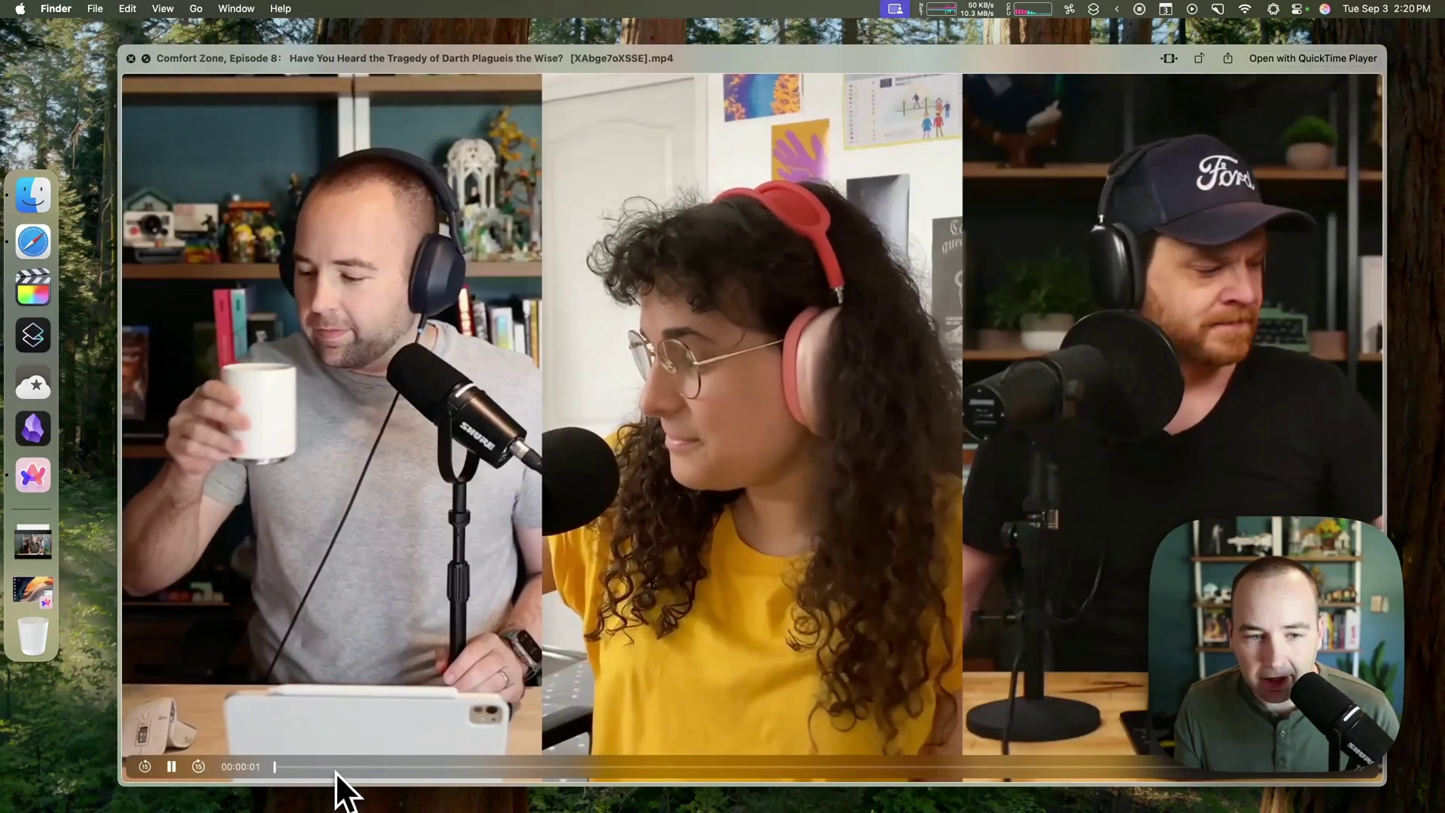
pyautogui.press('space')
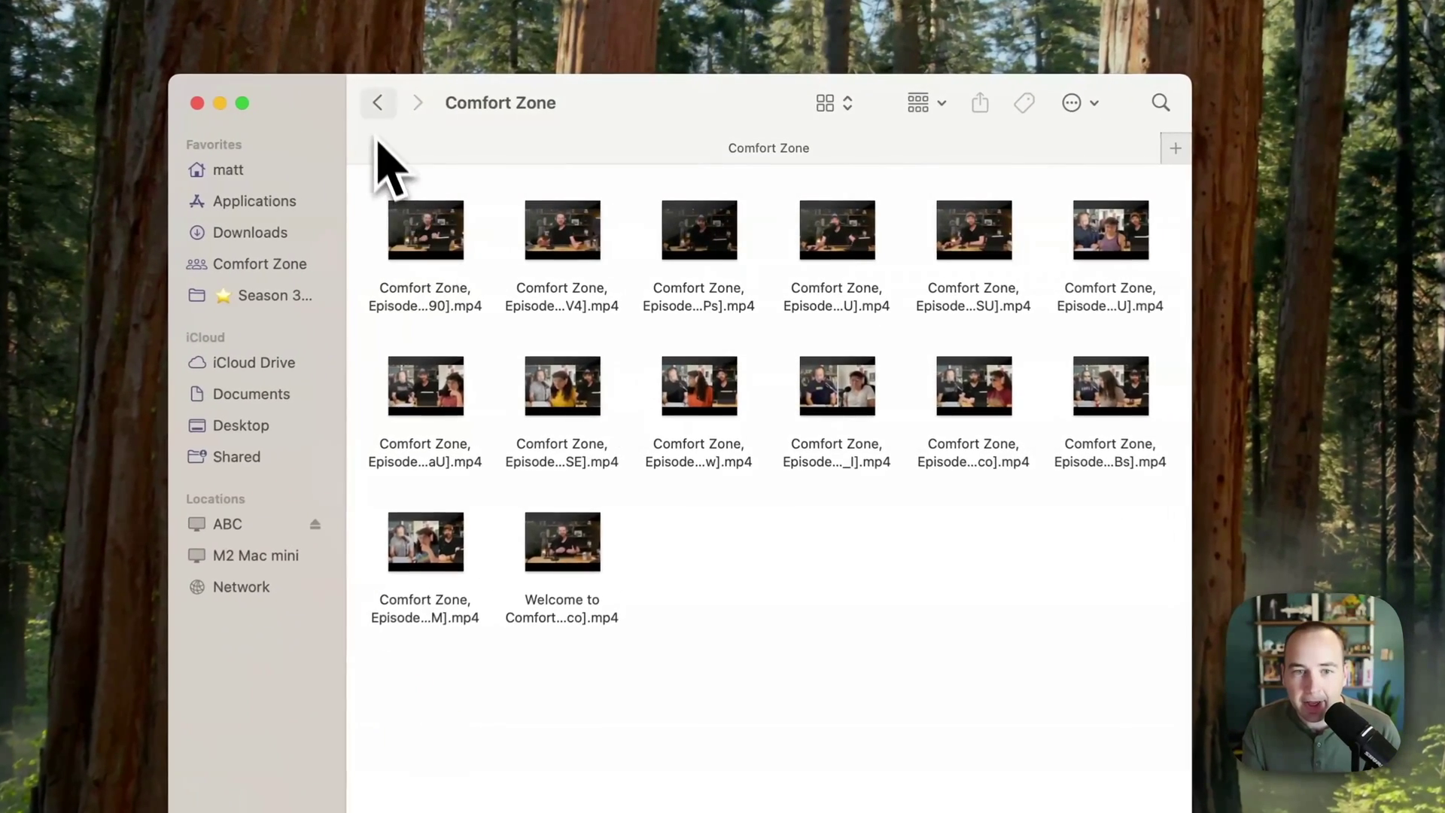
pyautogui.click(377, 103)
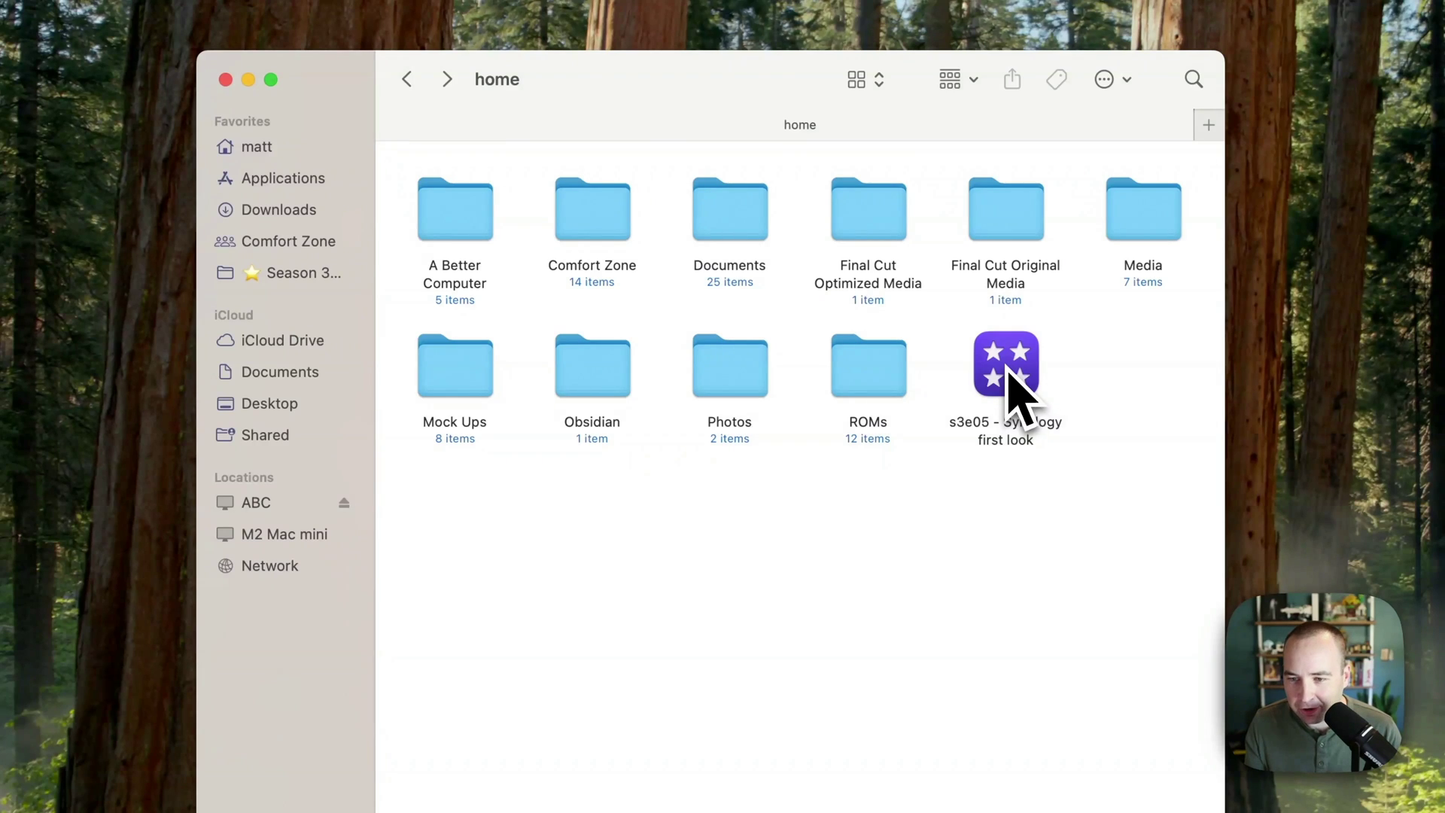
pyautogui.click(1008, 376)
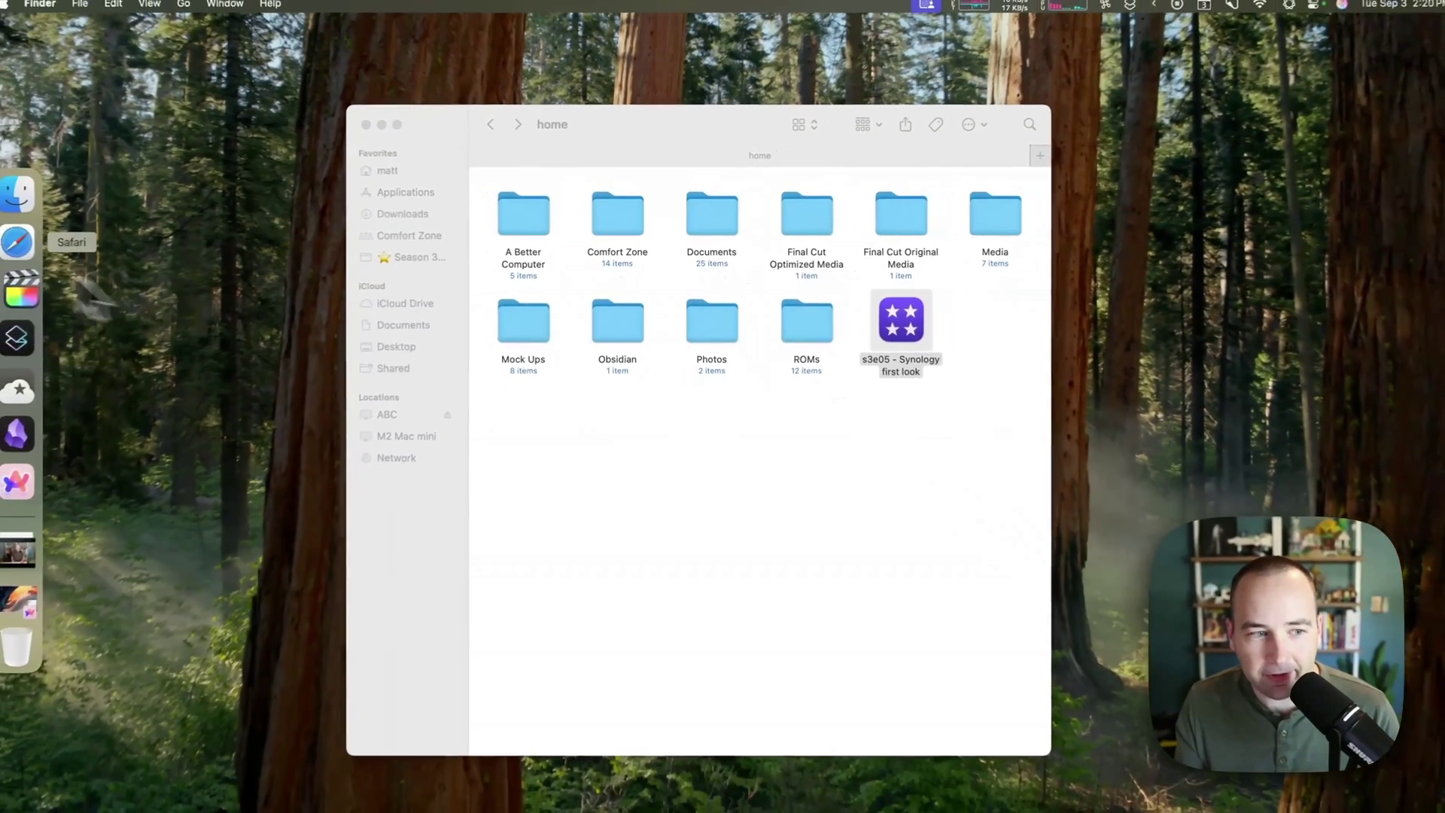
# - Open the s3e05 library in Final Cut Pro, play part of the project, undo a timeline change, and quit
pyautogui.click(23, 290)
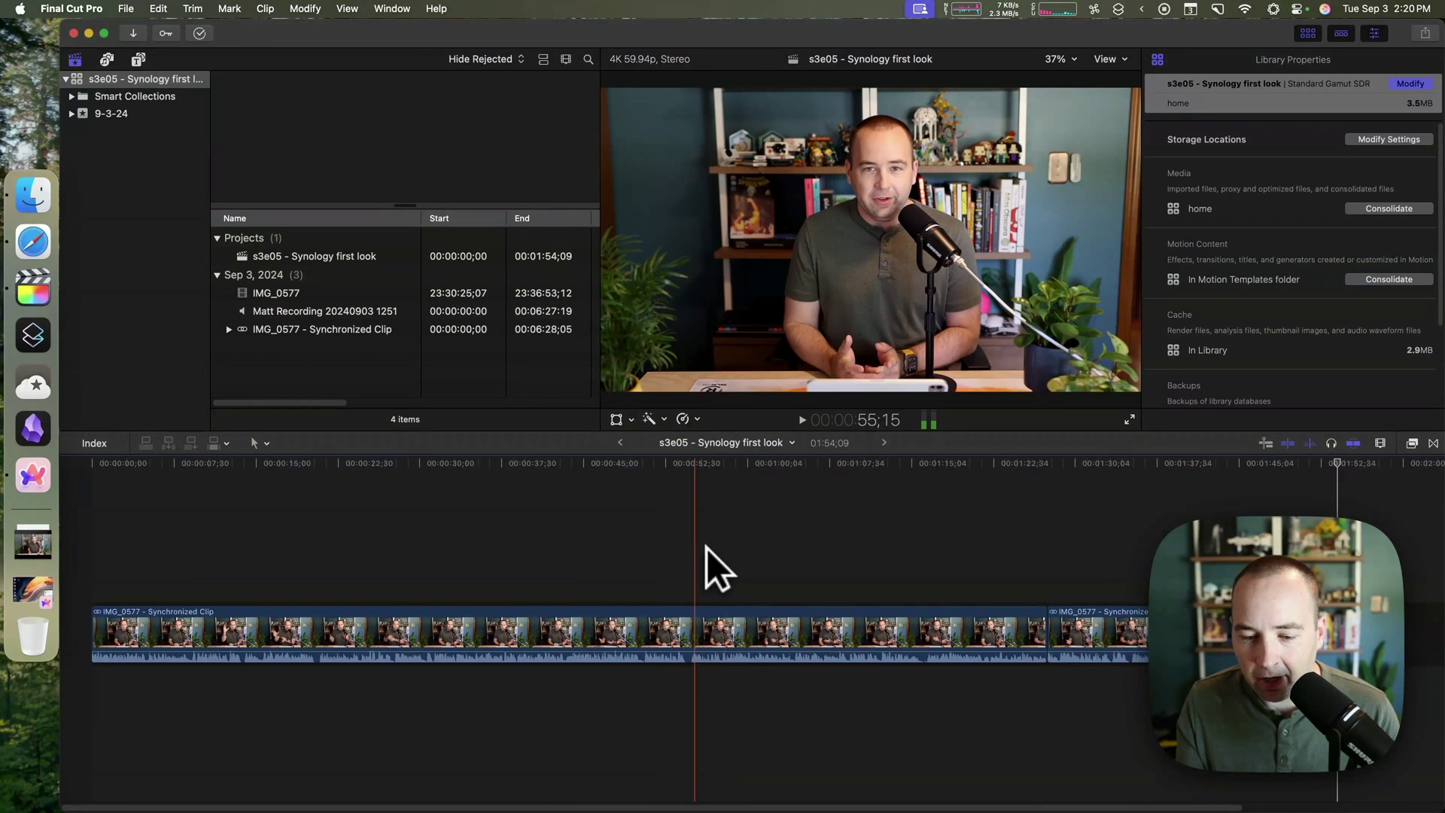
pyautogui.press('space')
pyautogui.click(770, 599)
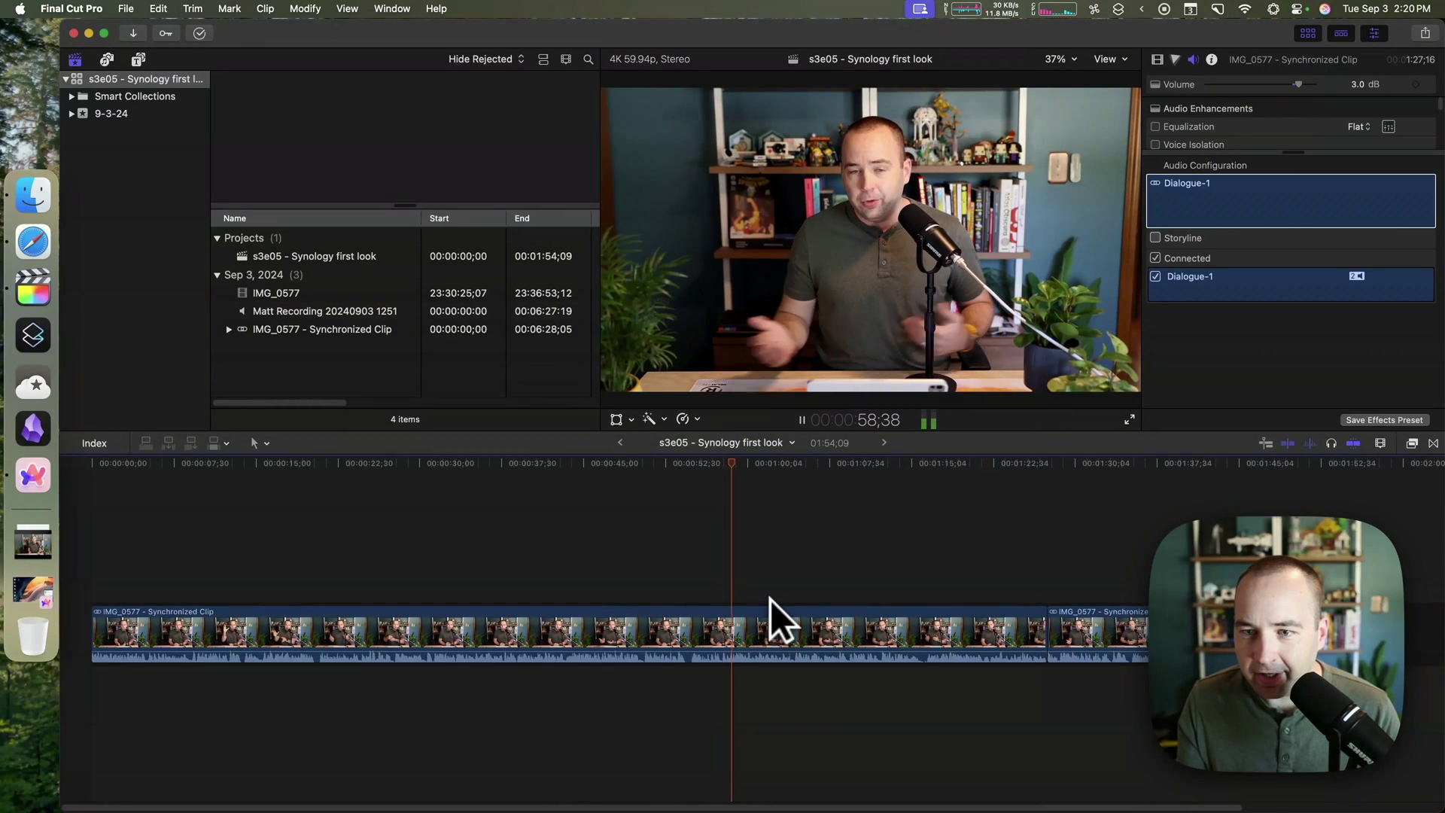
pyautogui.click(910, 598)
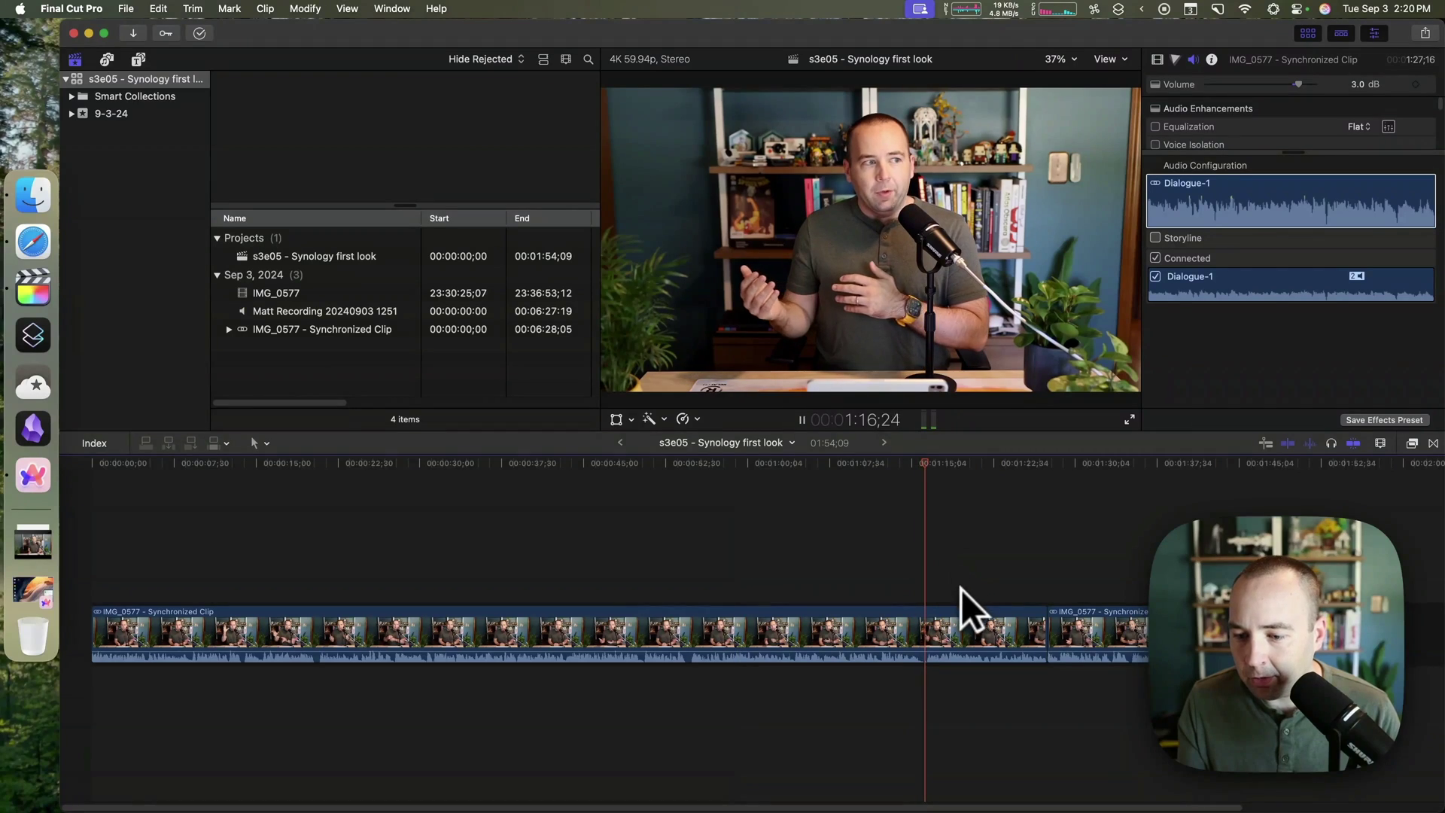
pyautogui.press('space')
pyautogui.click(937, 616)
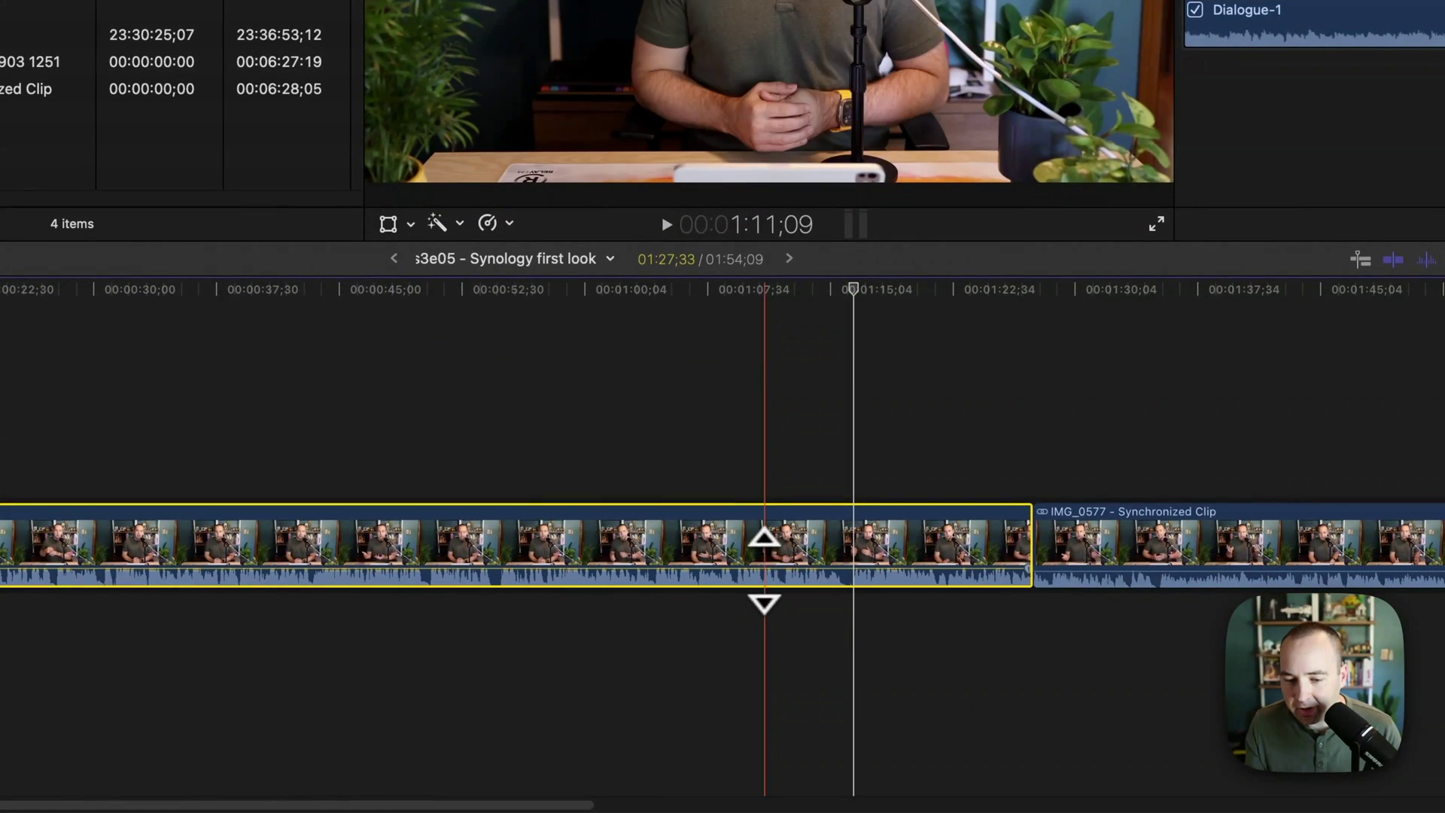
pyautogui.press('super+z')
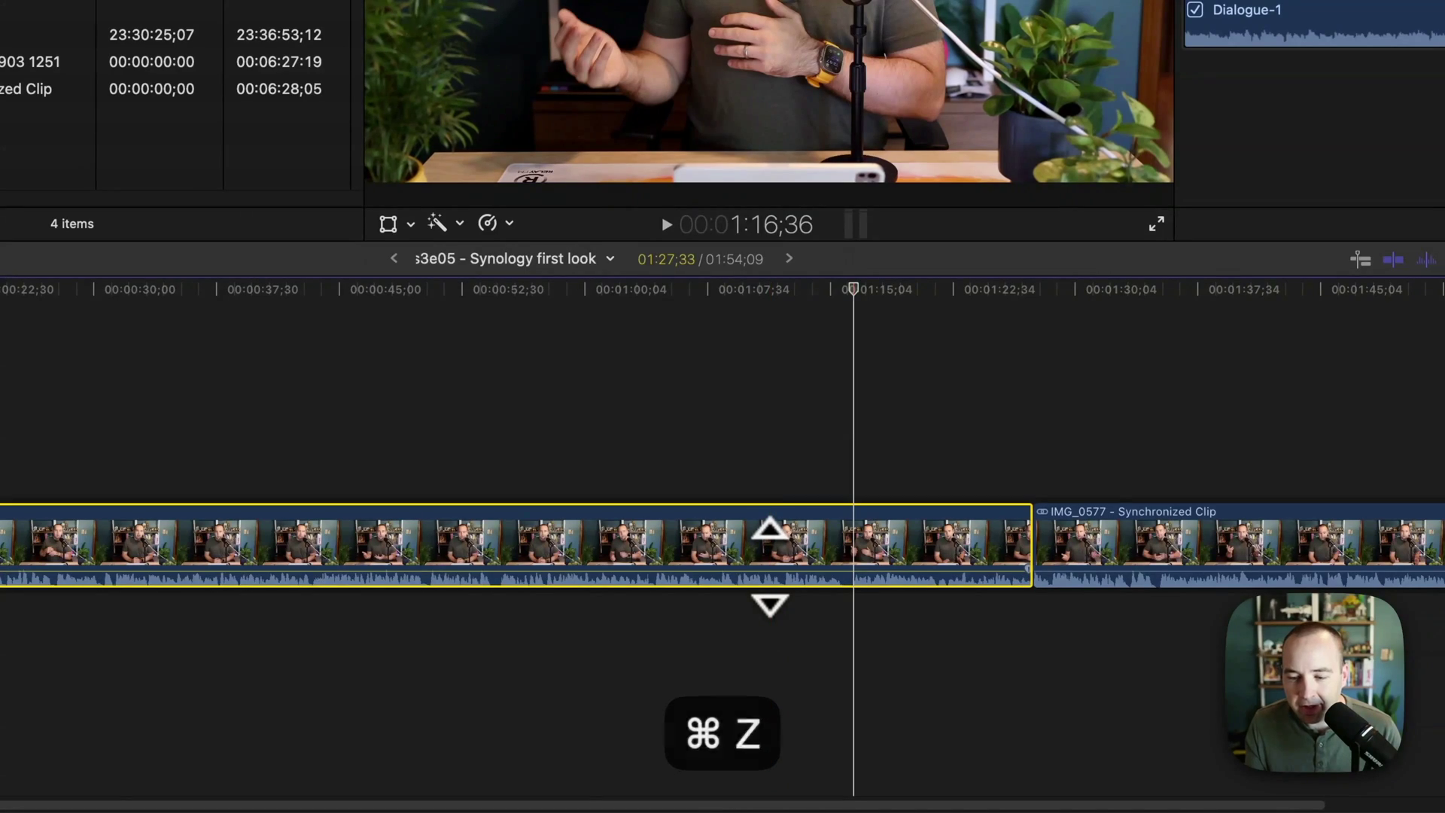
pyautogui.press('super+q')
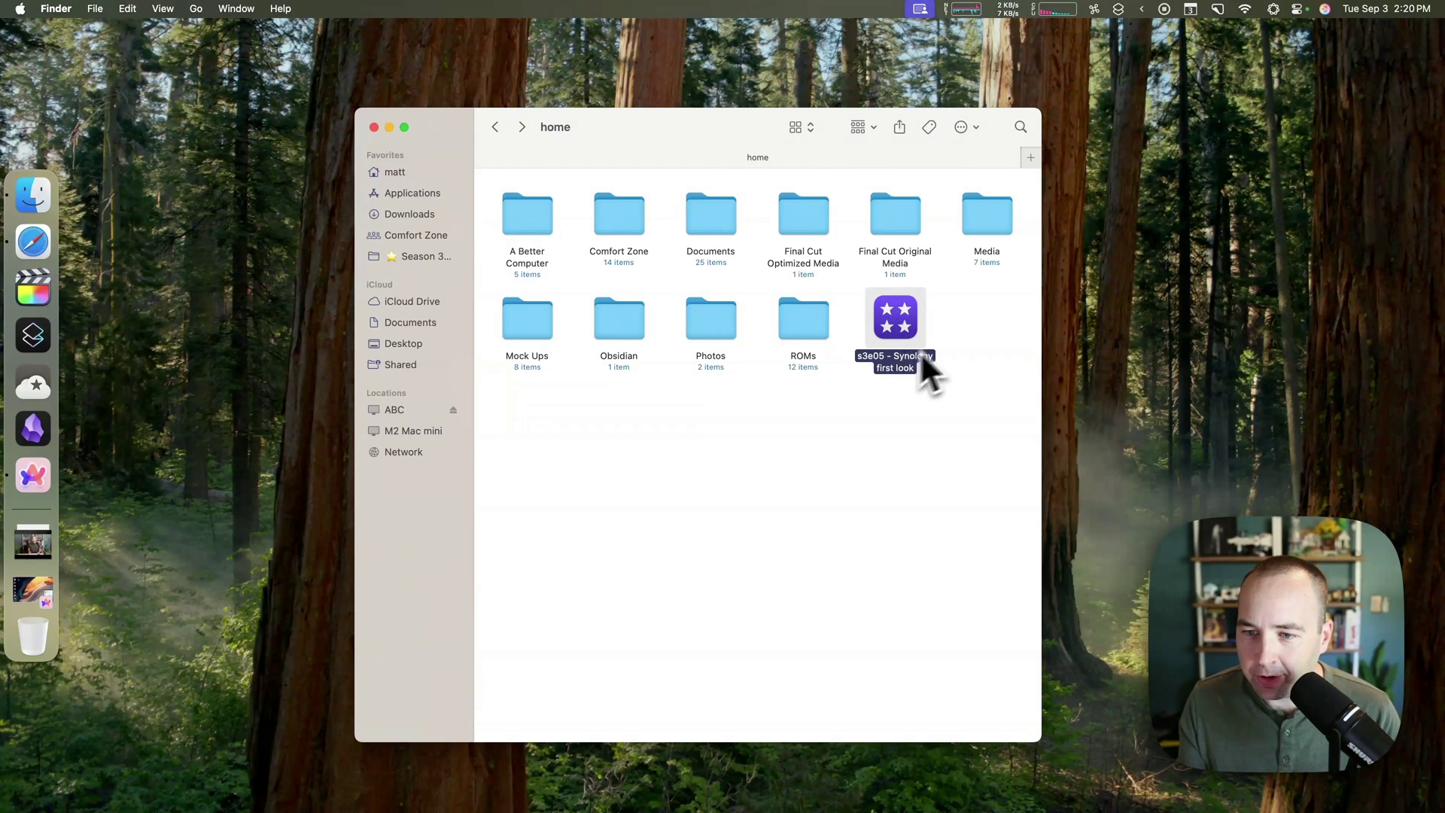
# - Point out the Media and Photos folders in the NAS home folder, then clear the selection
pyautogui.click(842, 318)
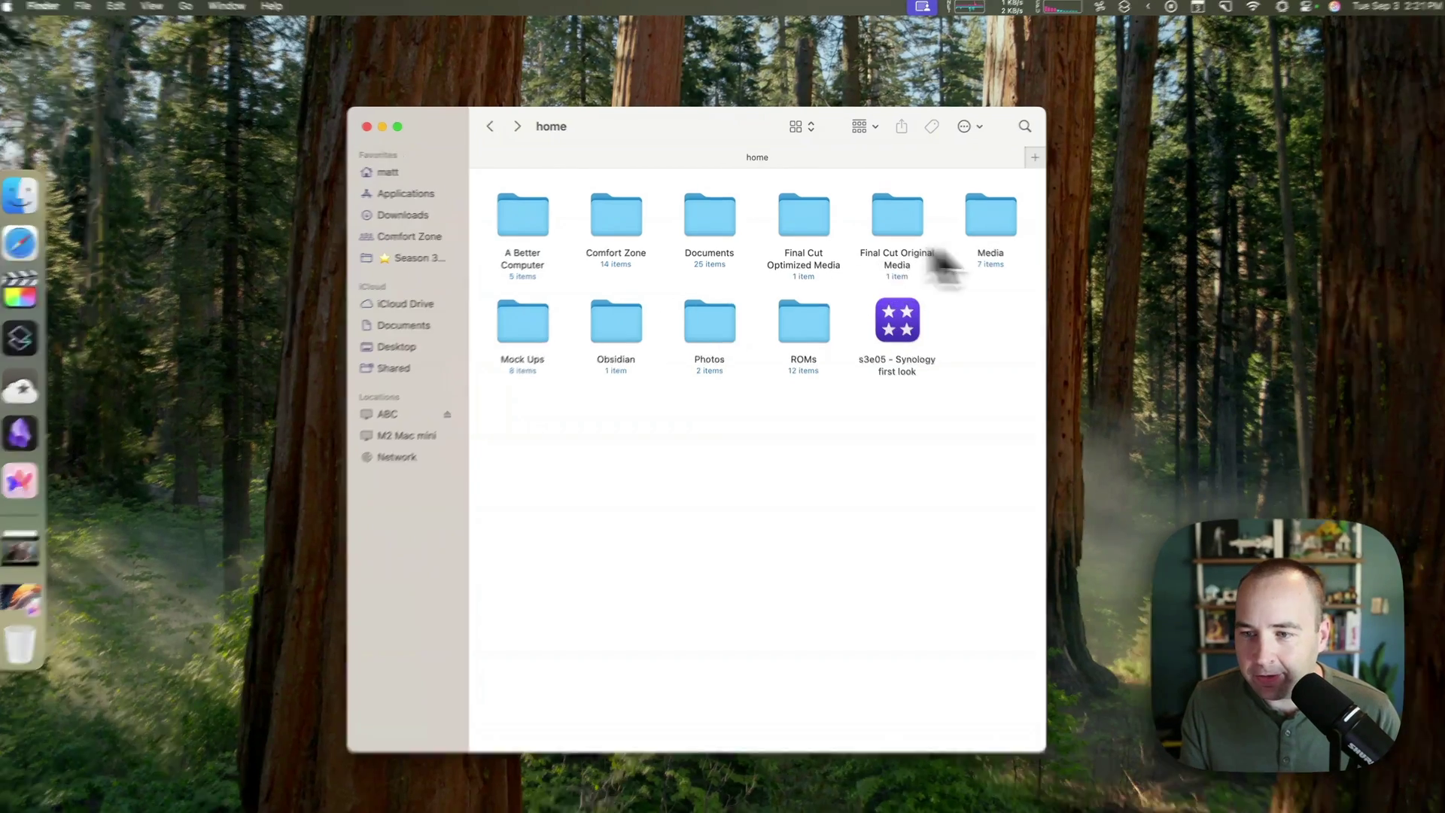
pyautogui.click(982, 222)
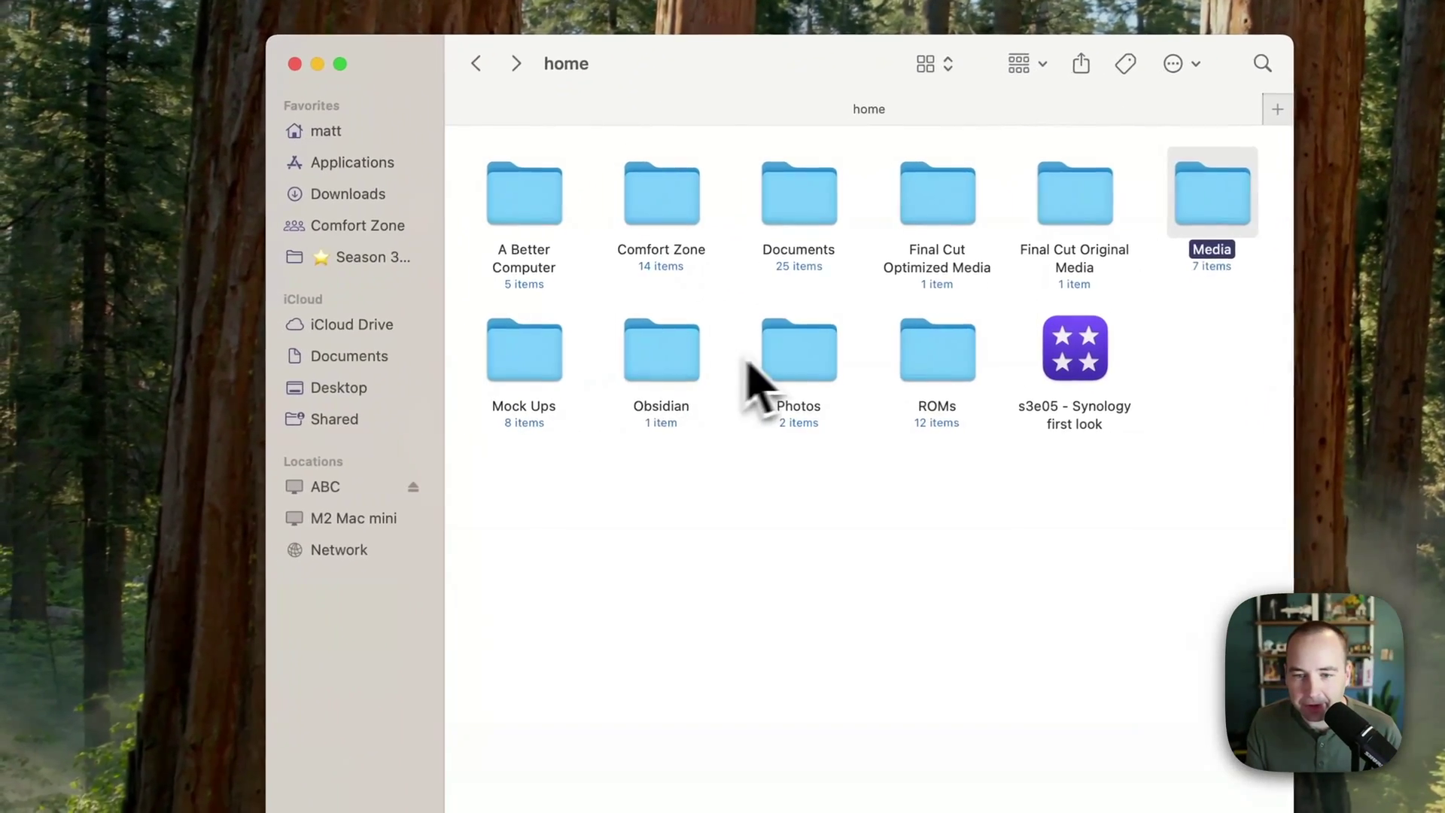
pyautogui.click(808, 388)
pyautogui.click(836, 429)
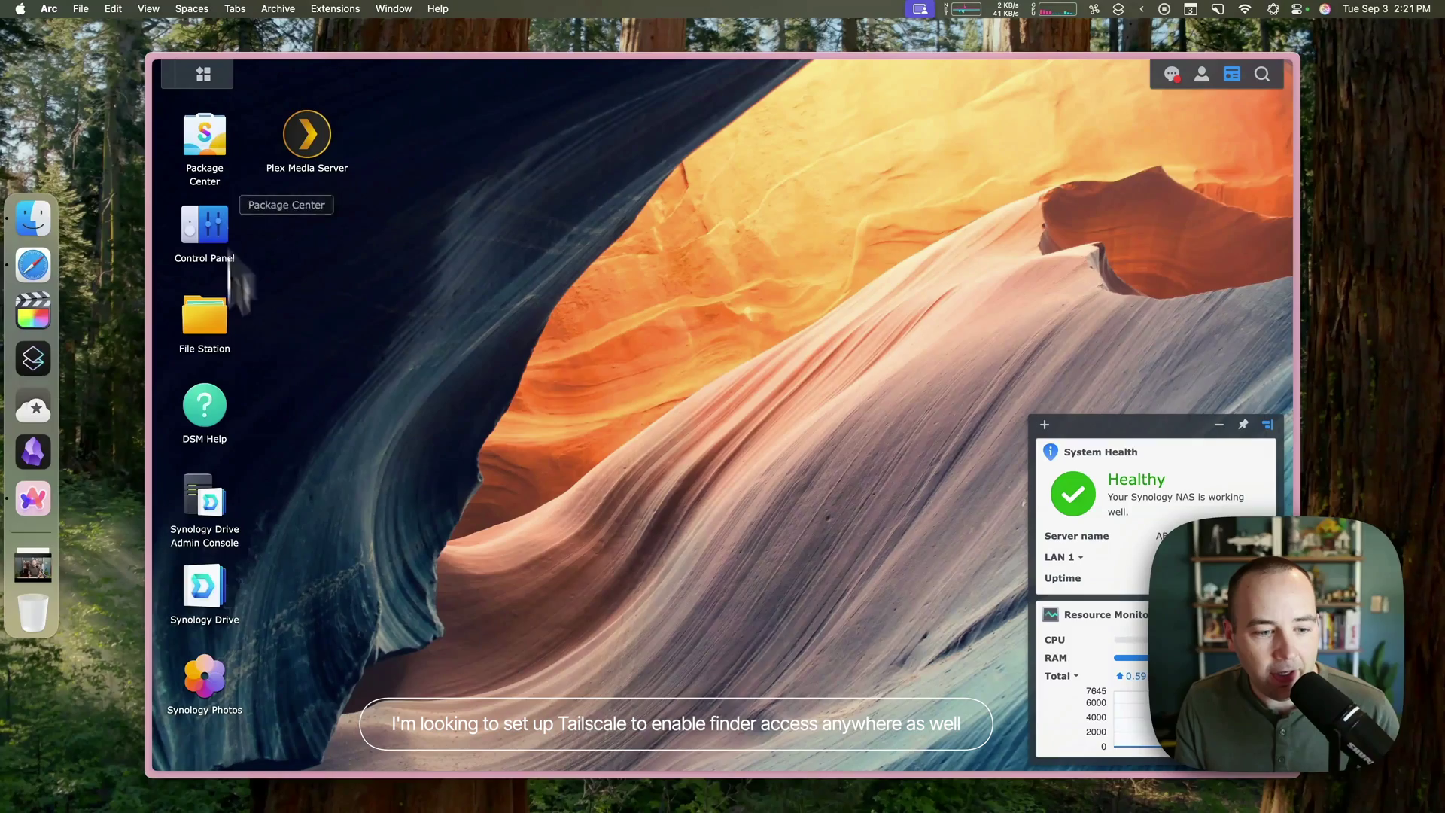
# - In Control Panel > External Access, enable all QuickConnect advanced permissions and apply them
pyautogui.click(204, 77)
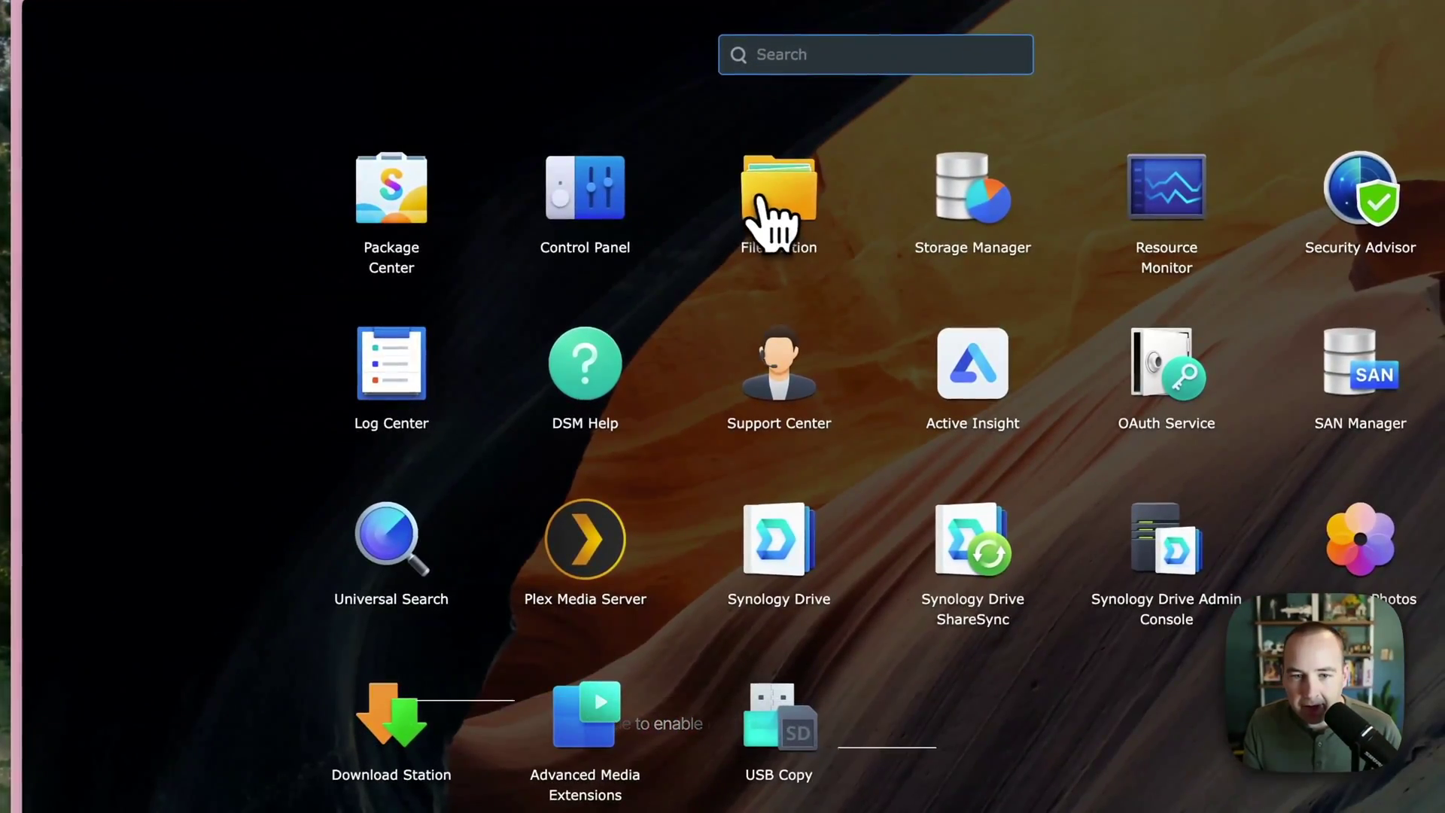
pyautogui.click(573, 188)
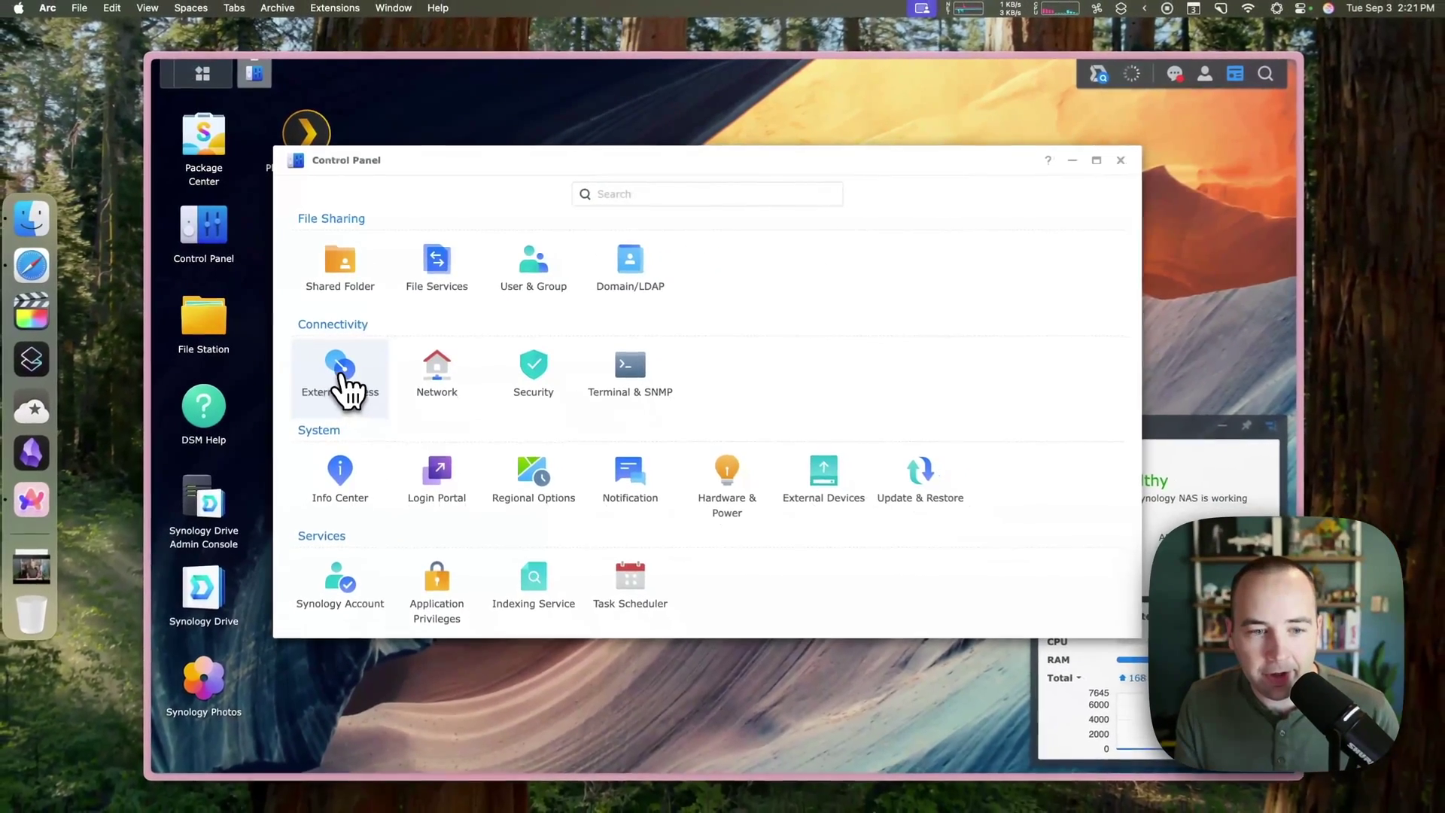
pyautogui.click(304, 466)
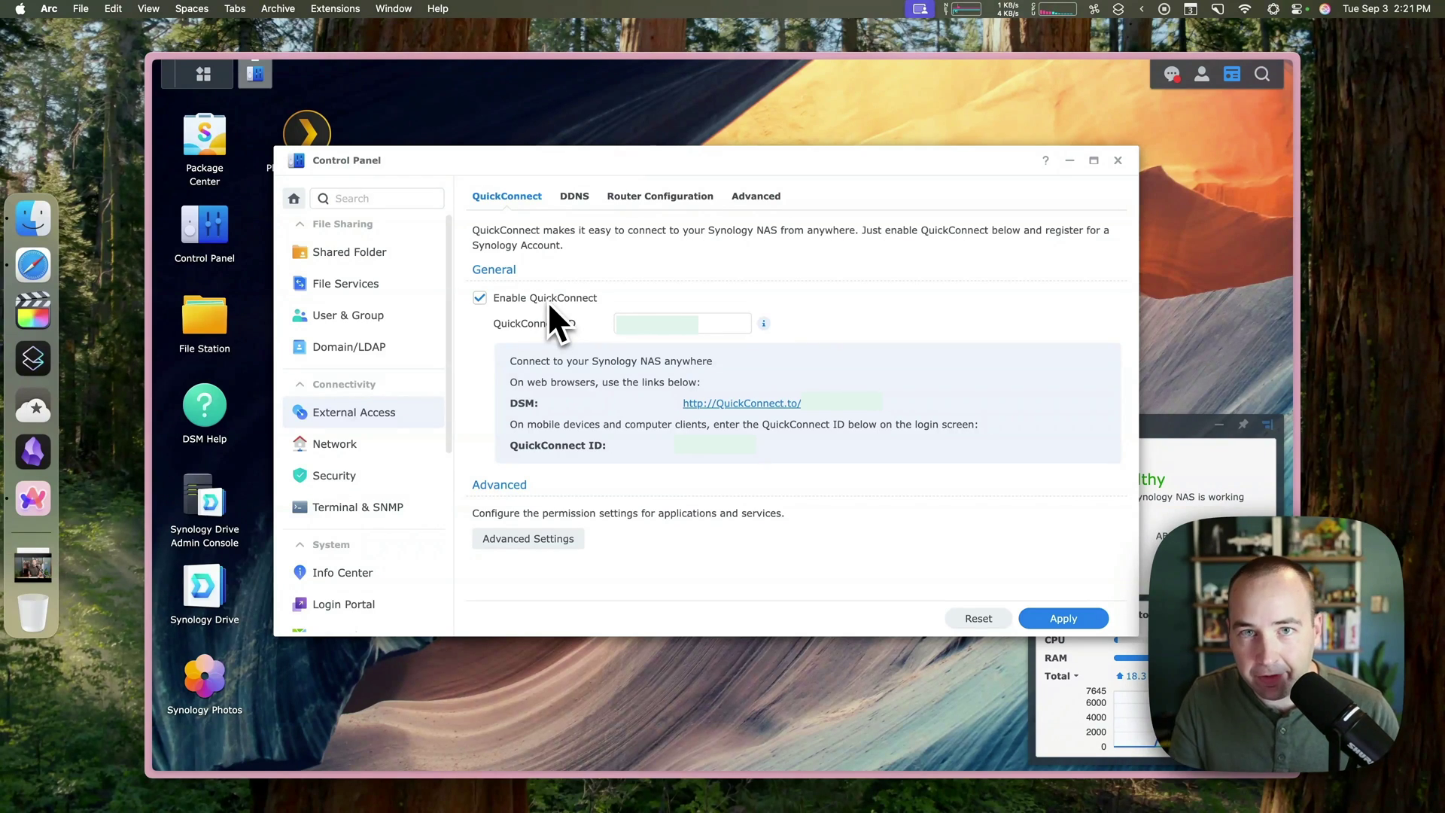
pyautogui.click(530, 540)
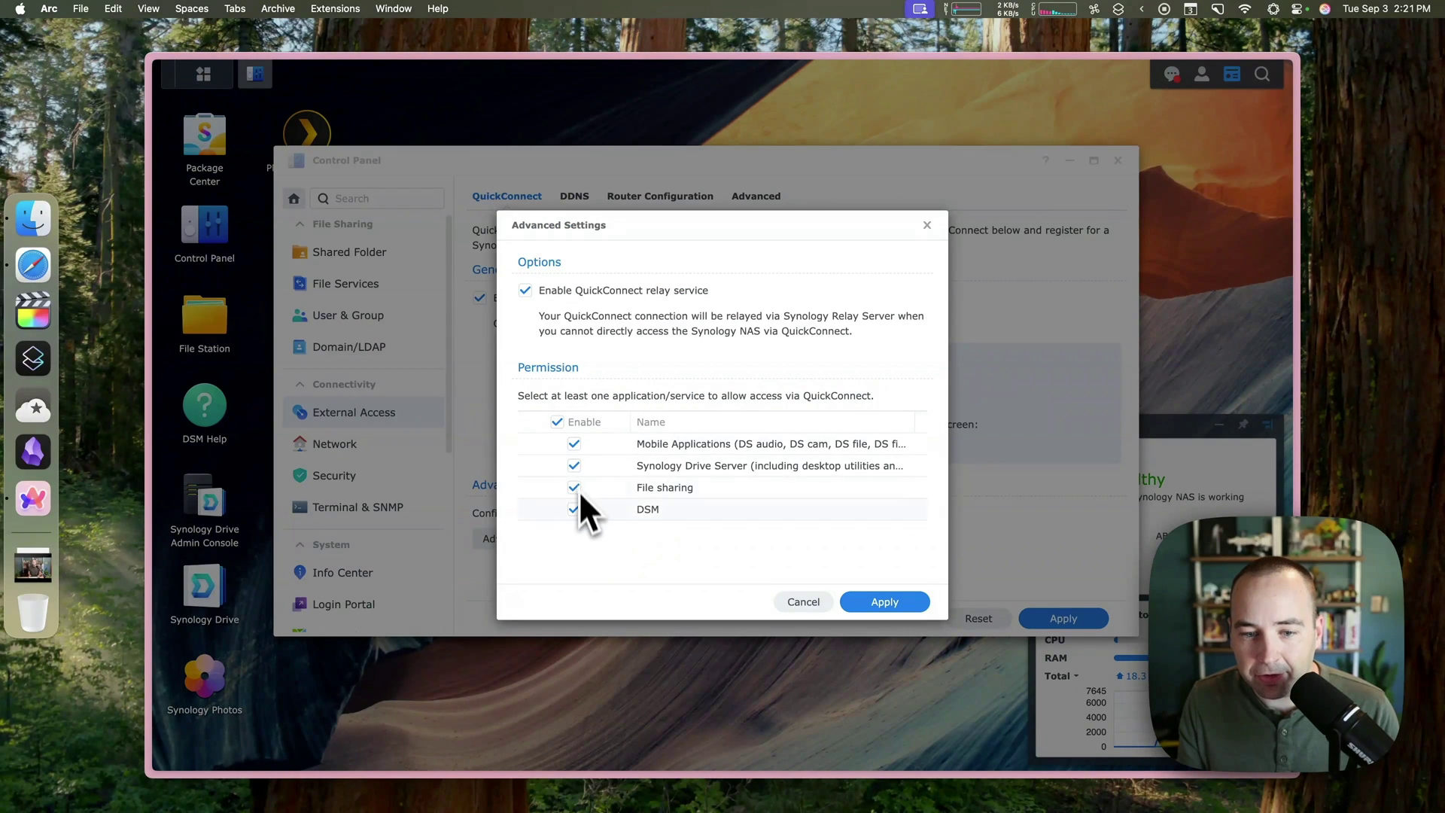
pyautogui.click(896, 599)
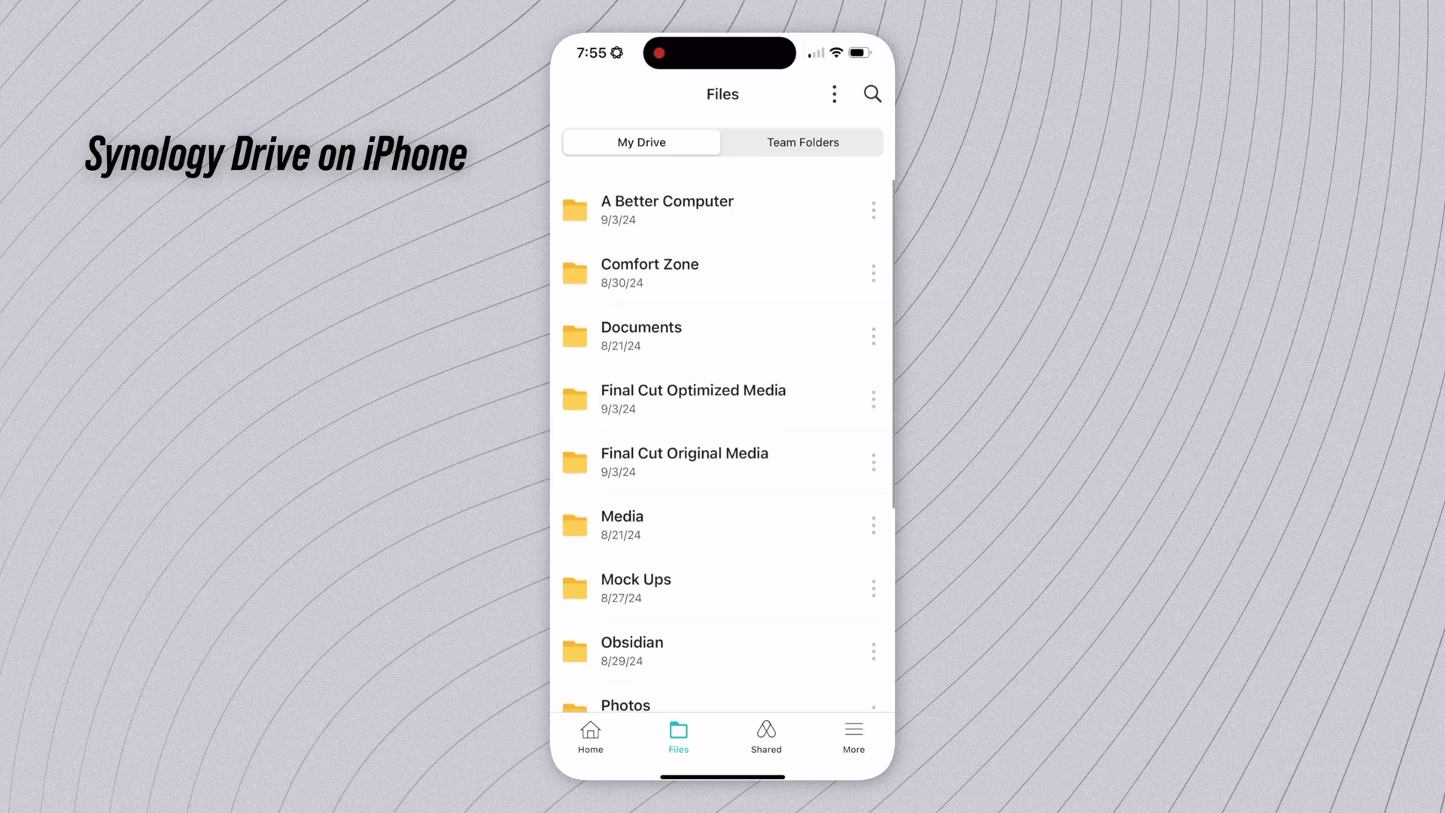
# - Play a Comfort Zone episode in Synology Drive, then open Drive > My Drive > Comfort Zone in Files
pyautogui.click(649, 253)
pyautogui.click(715, 146)
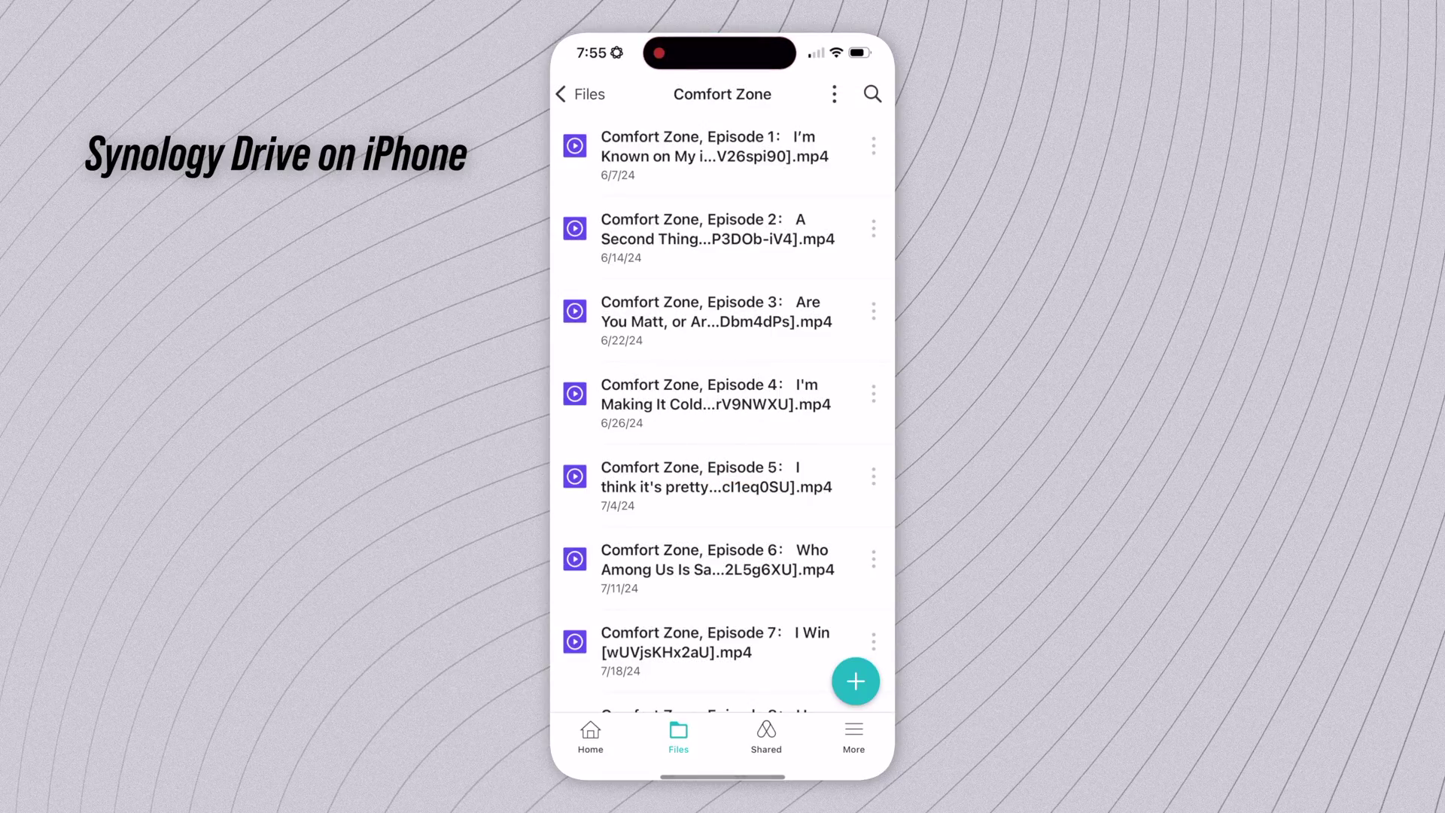
pyautogui.click(561, 94)
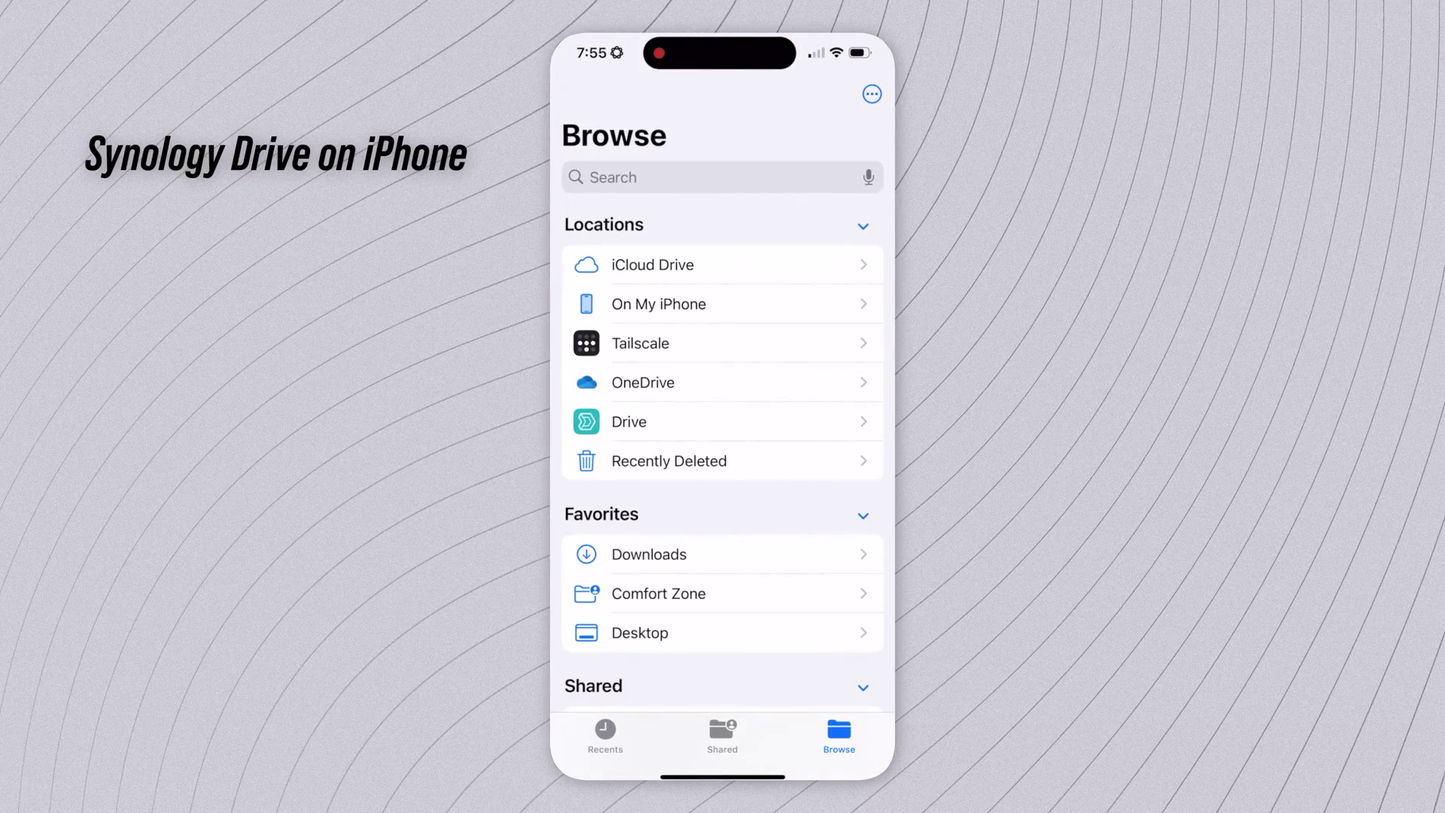
pyautogui.click(628, 421)
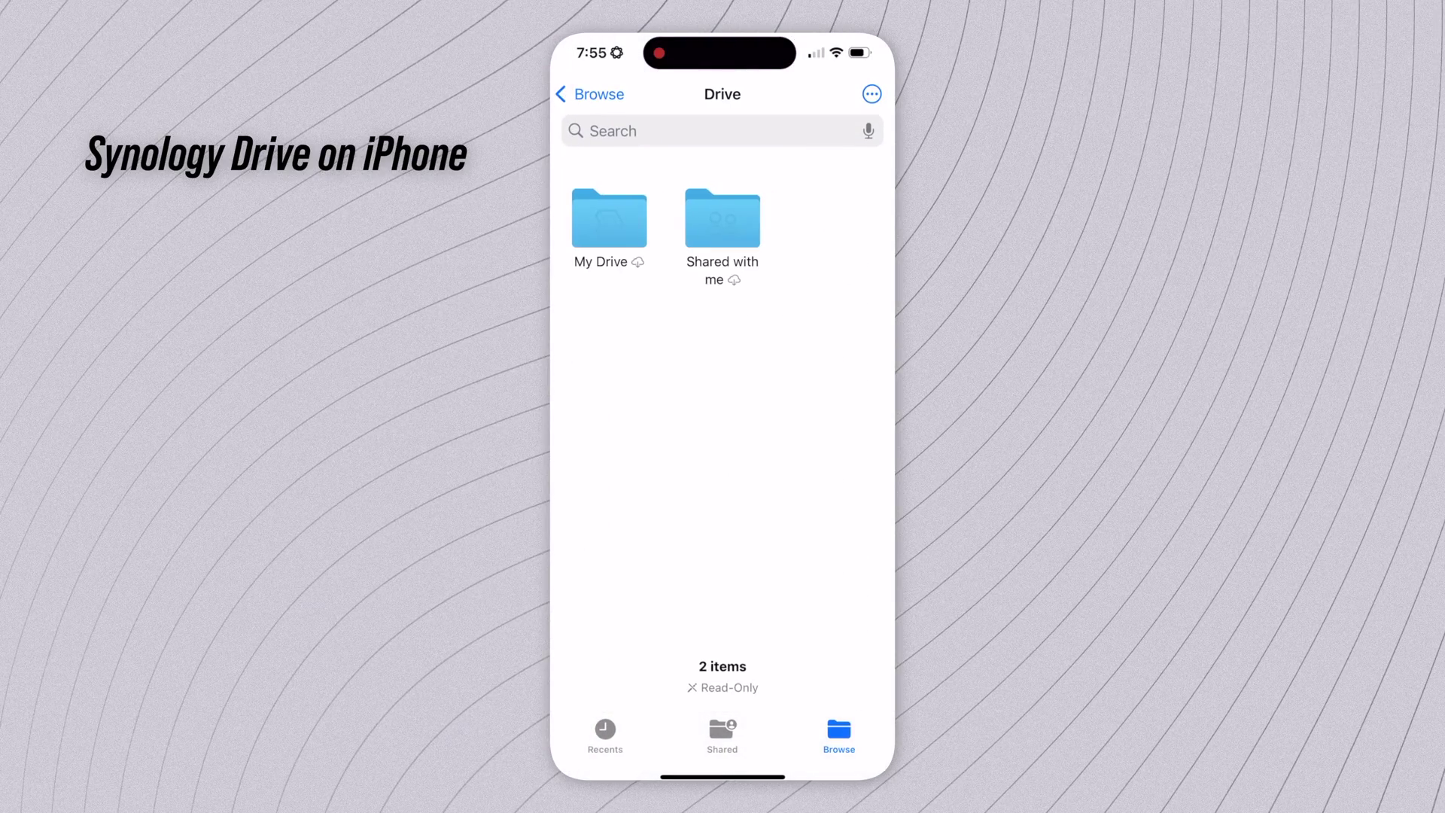
pyautogui.click(609, 222)
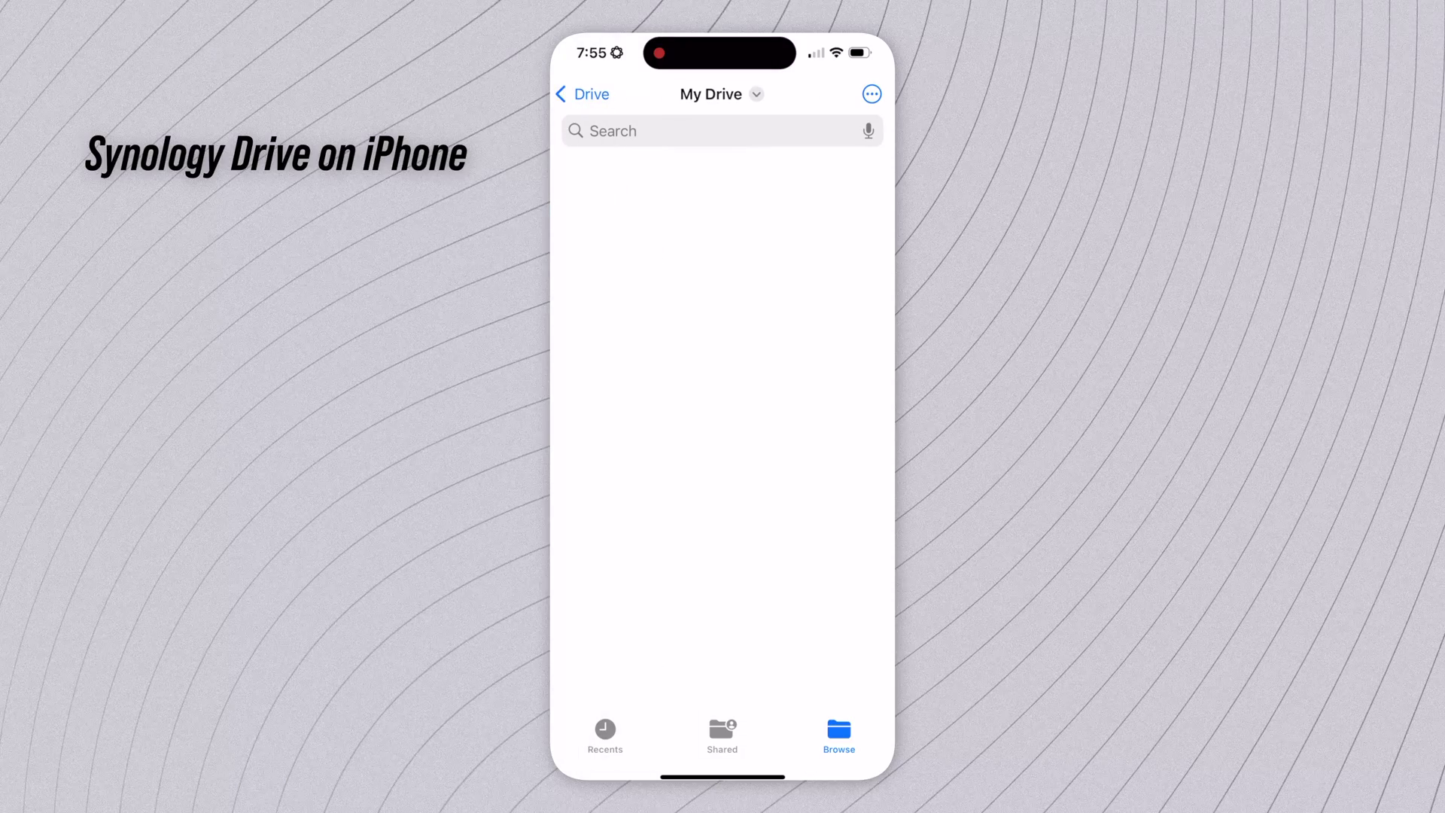
pyautogui.click(722, 218)
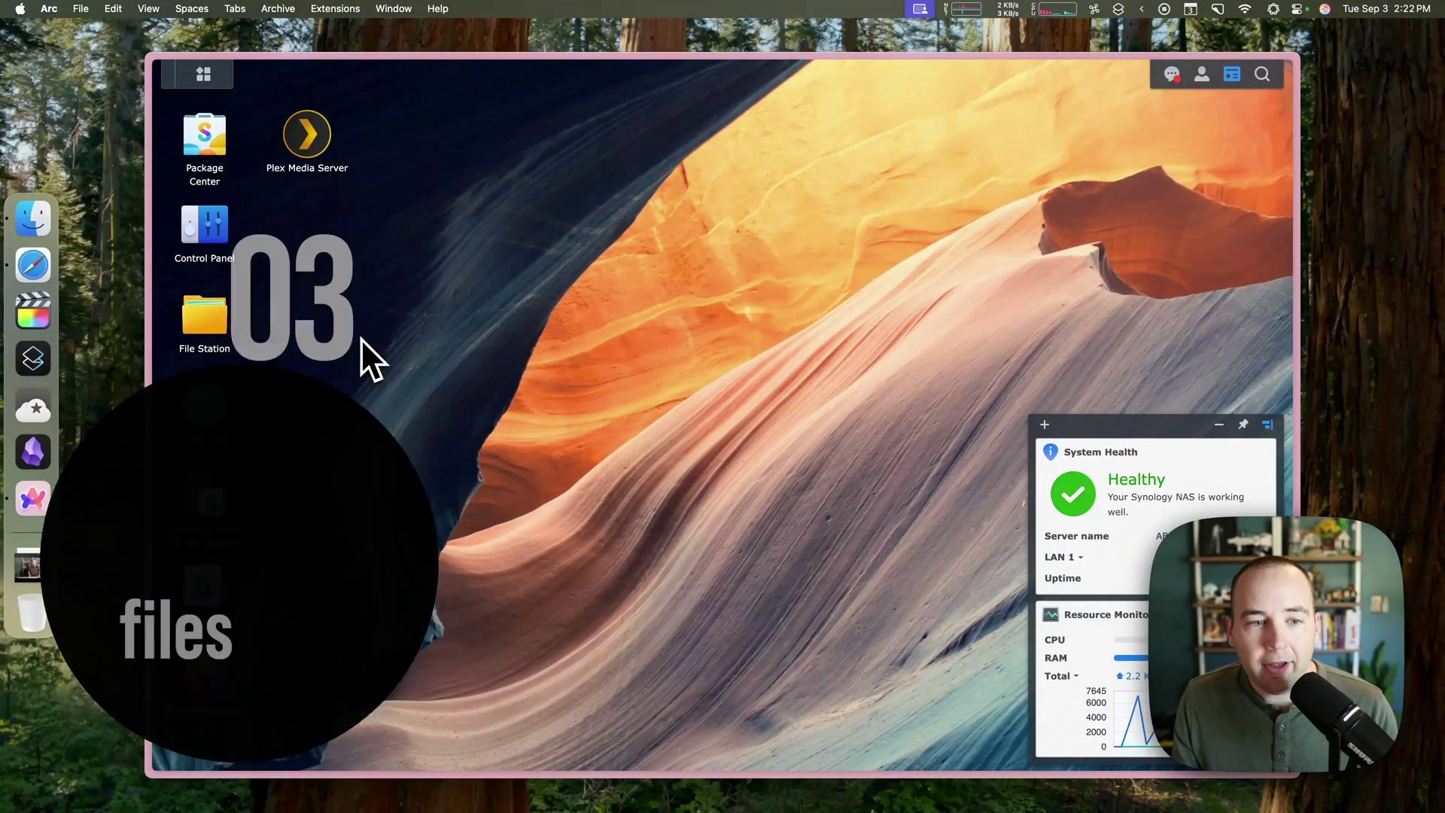
# - Open the Comfort Zone episode folder in Finder, then switch back to the DSM desktop in Arc
pyautogui.click(38, 219)
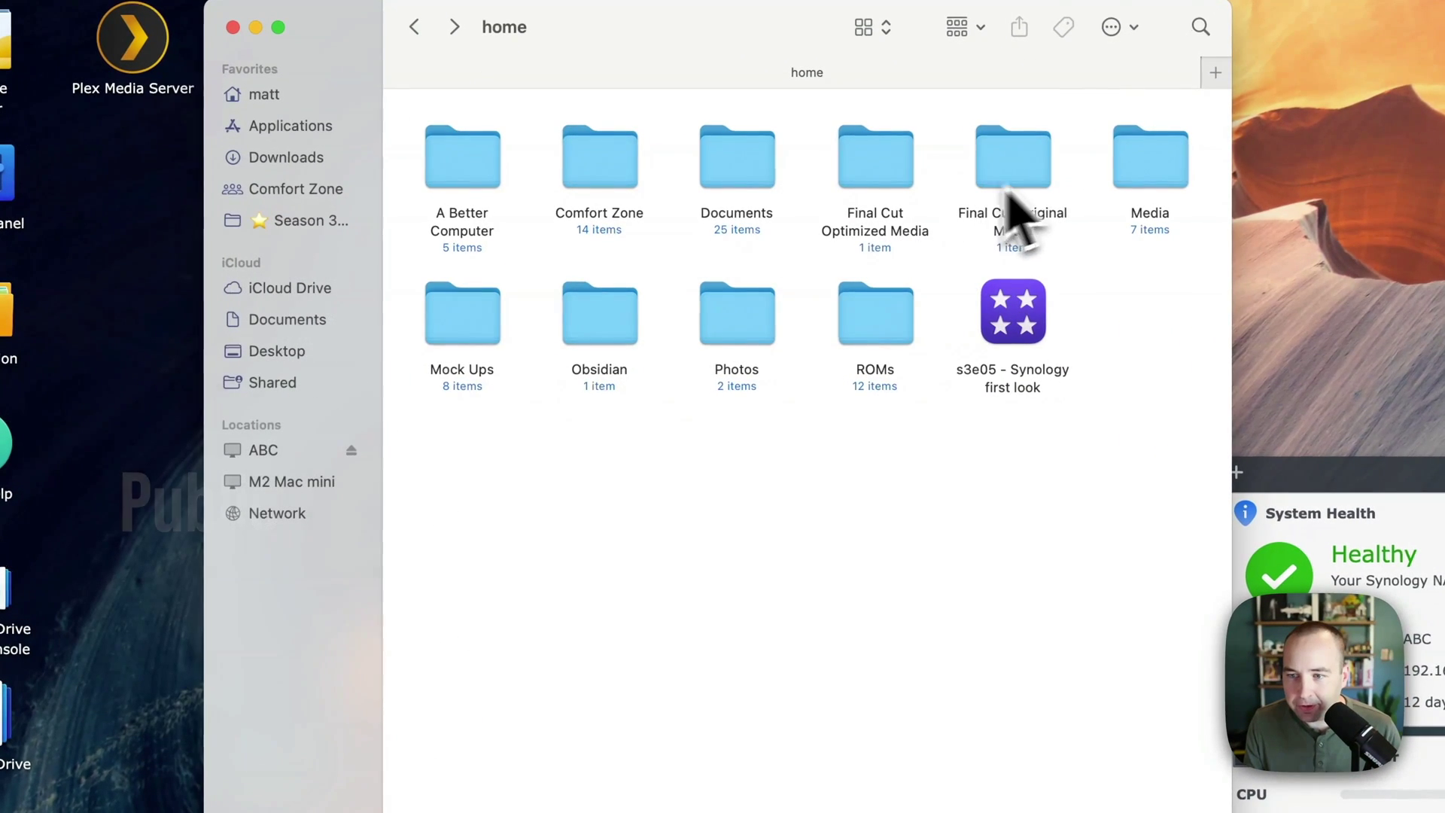
pyautogui.doubleClick(608, 169)
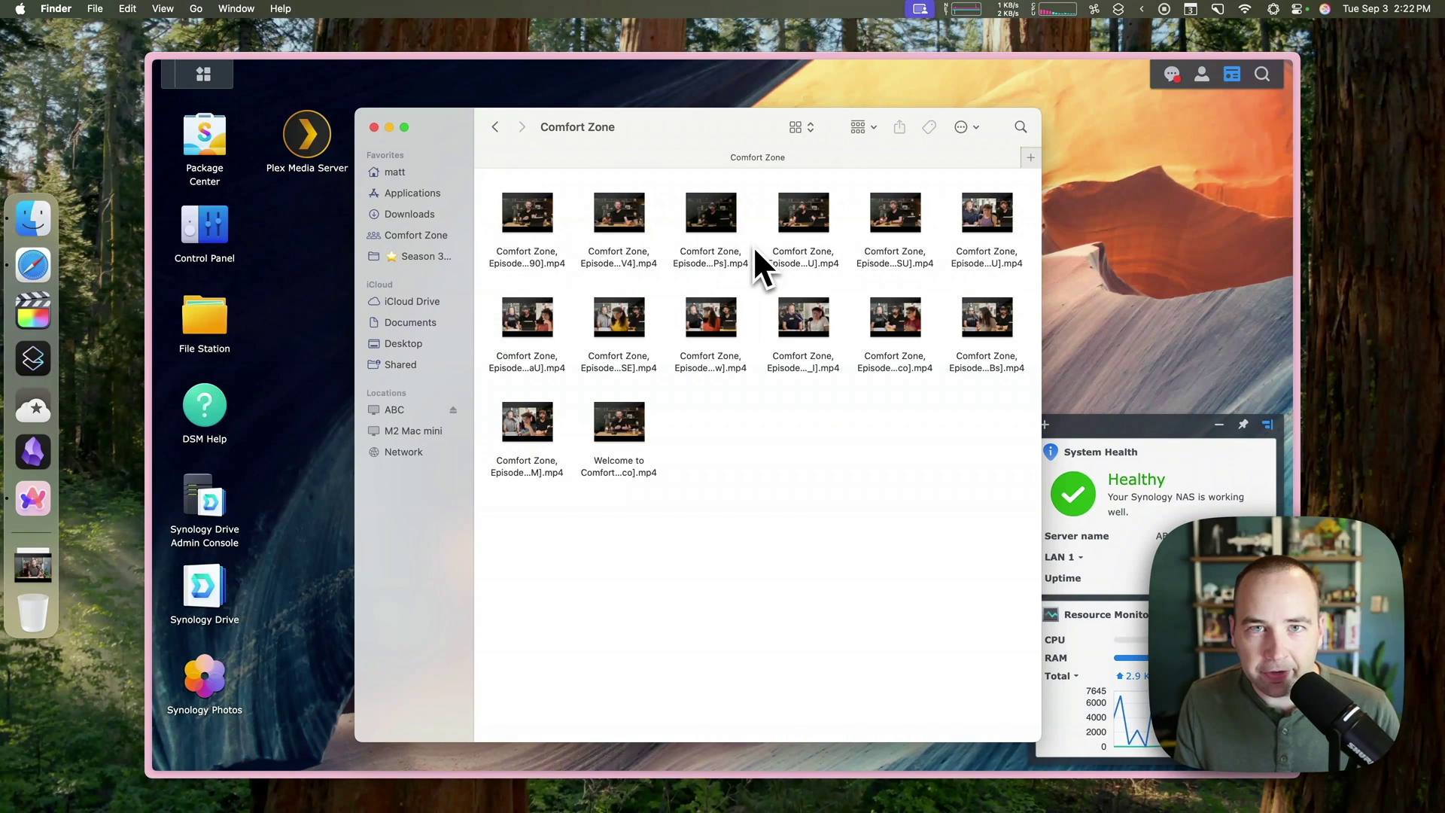
pyautogui.click(284, 322)
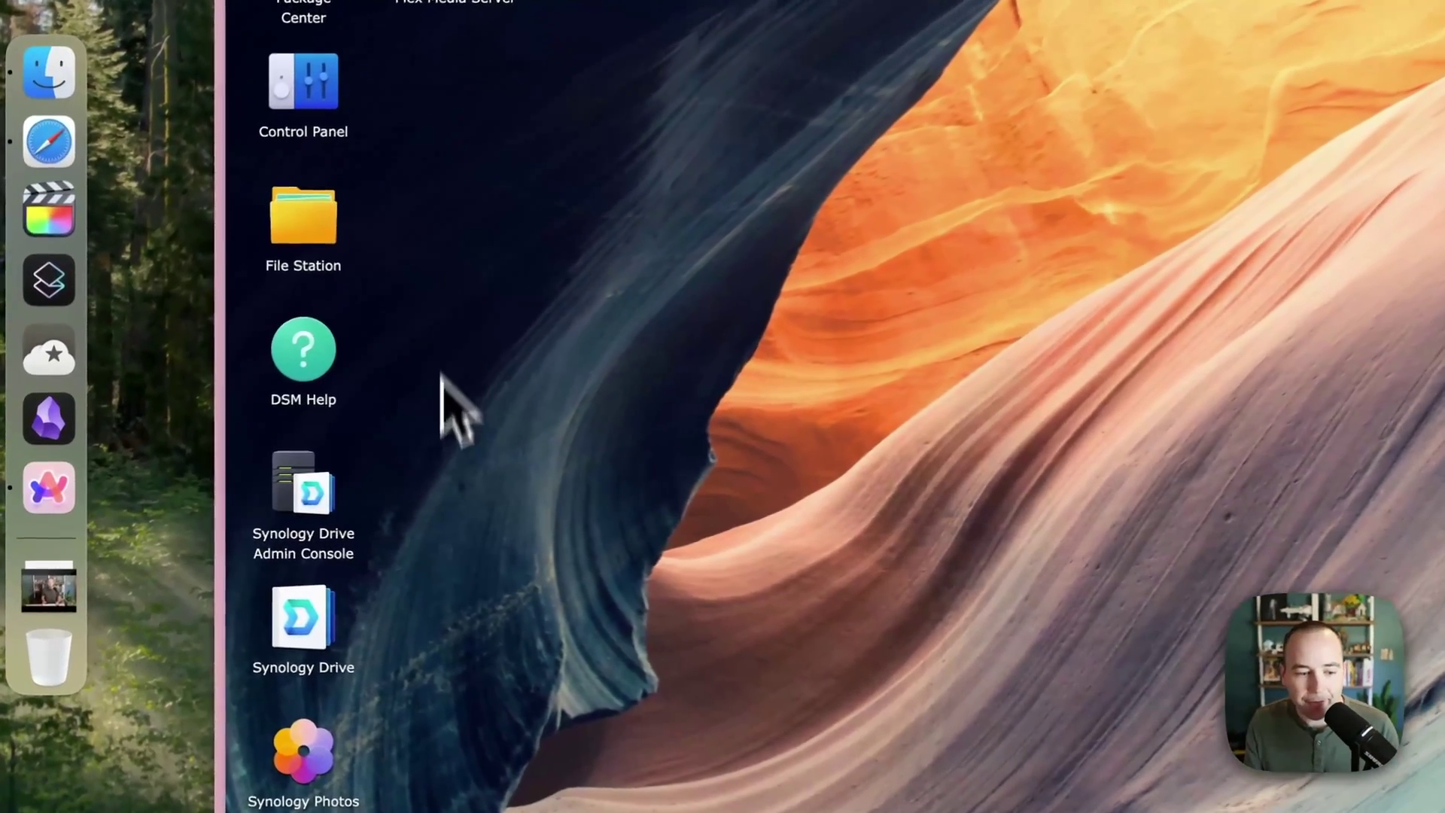
# - Launch Synology Drive and open the Share dialog for the Comfort Zone folder
pyautogui.click(322, 651)
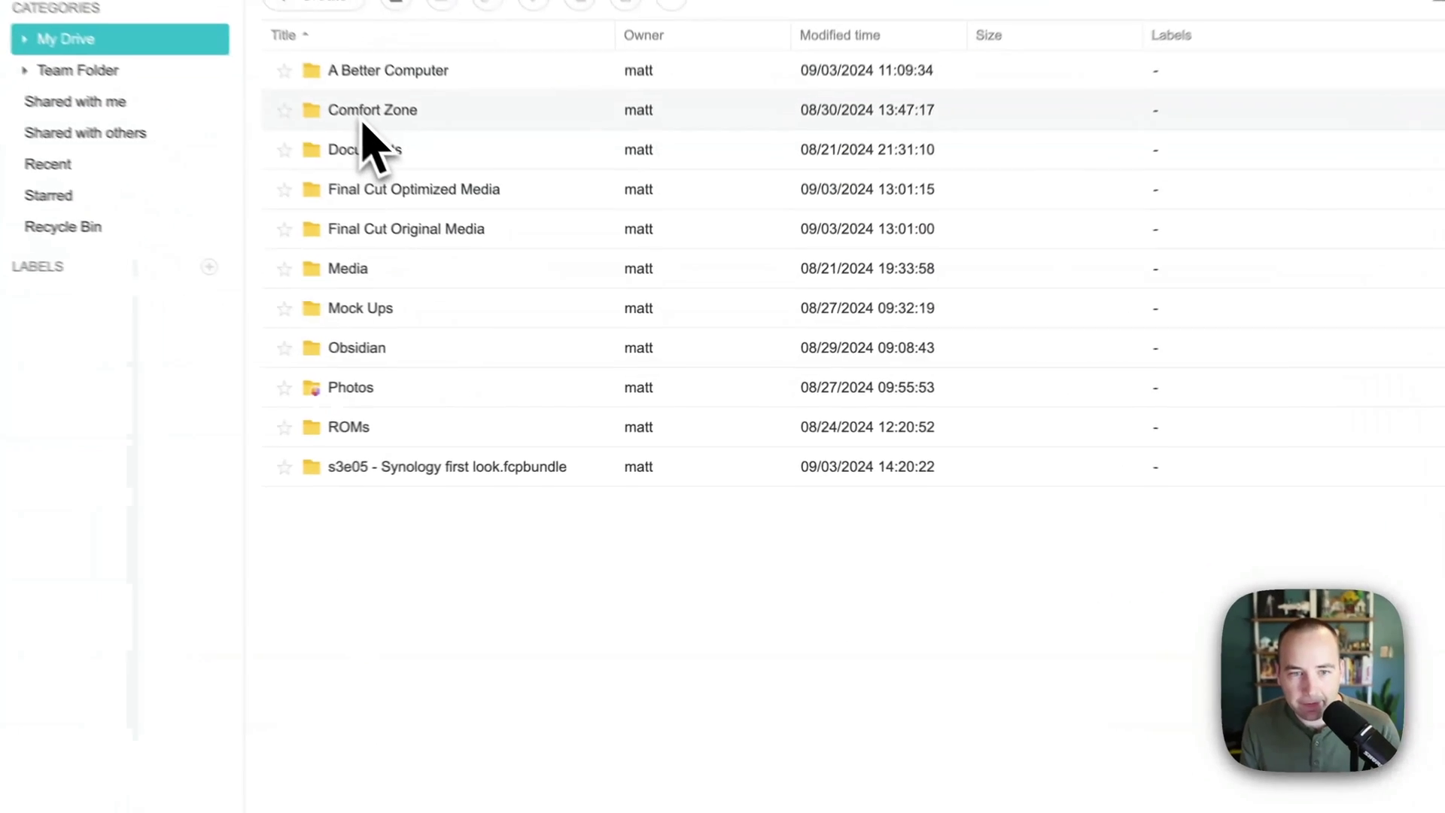
pyautogui.rightClick(364, 123)
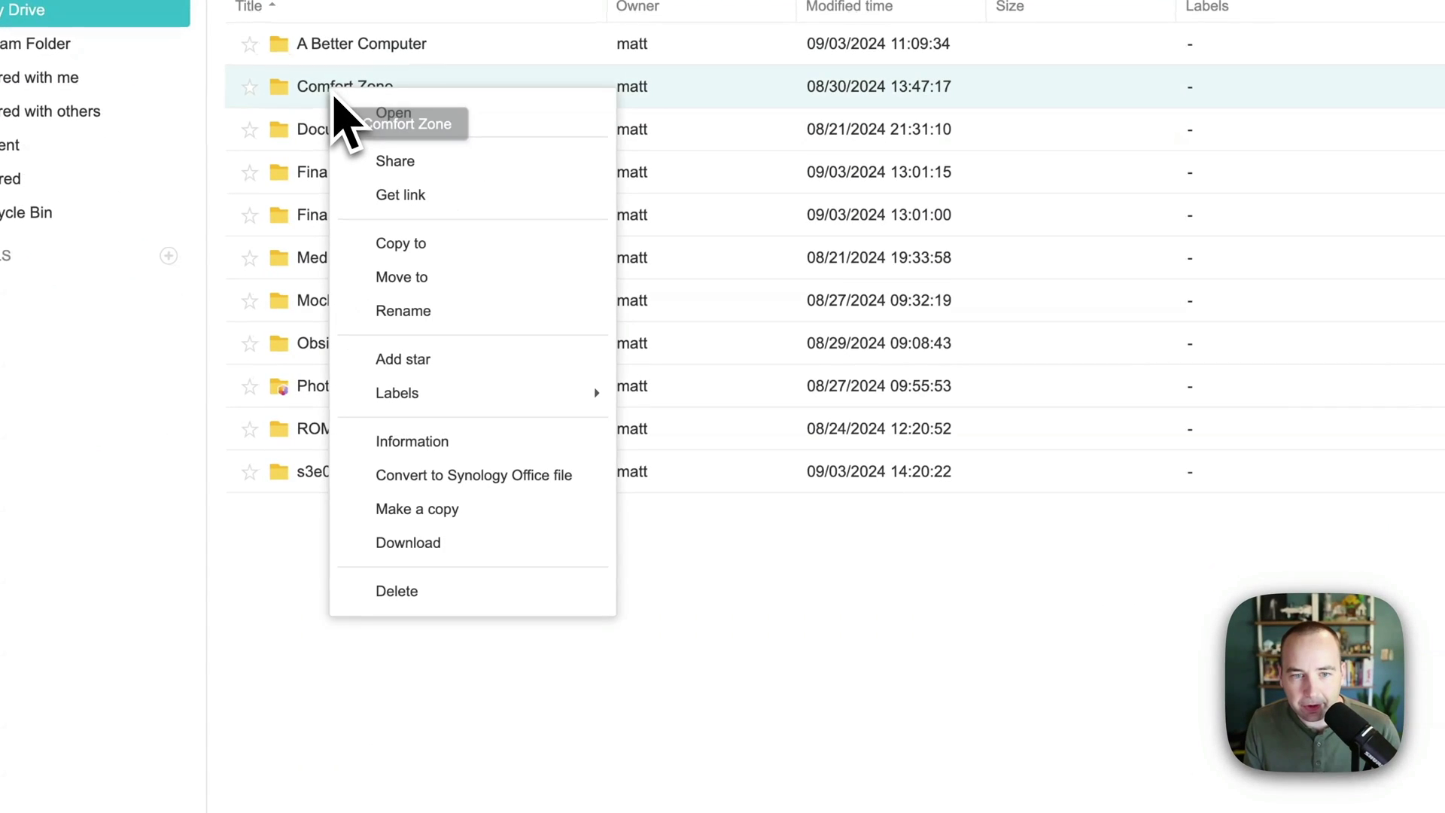
pyautogui.click(396, 160)
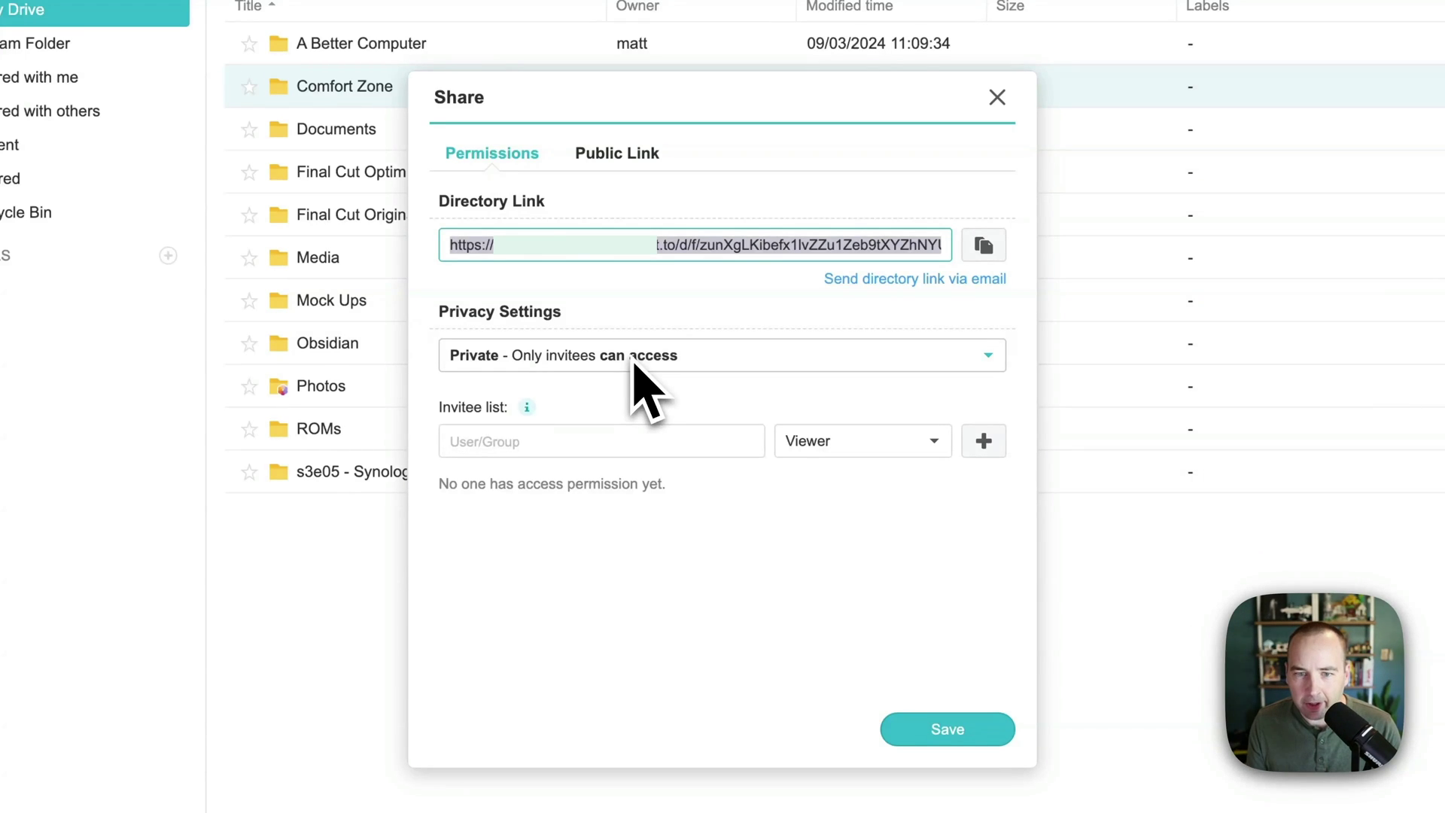
# - Create a public link for Comfort Zone with 'can view' access
pyautogui.click(617, 154)
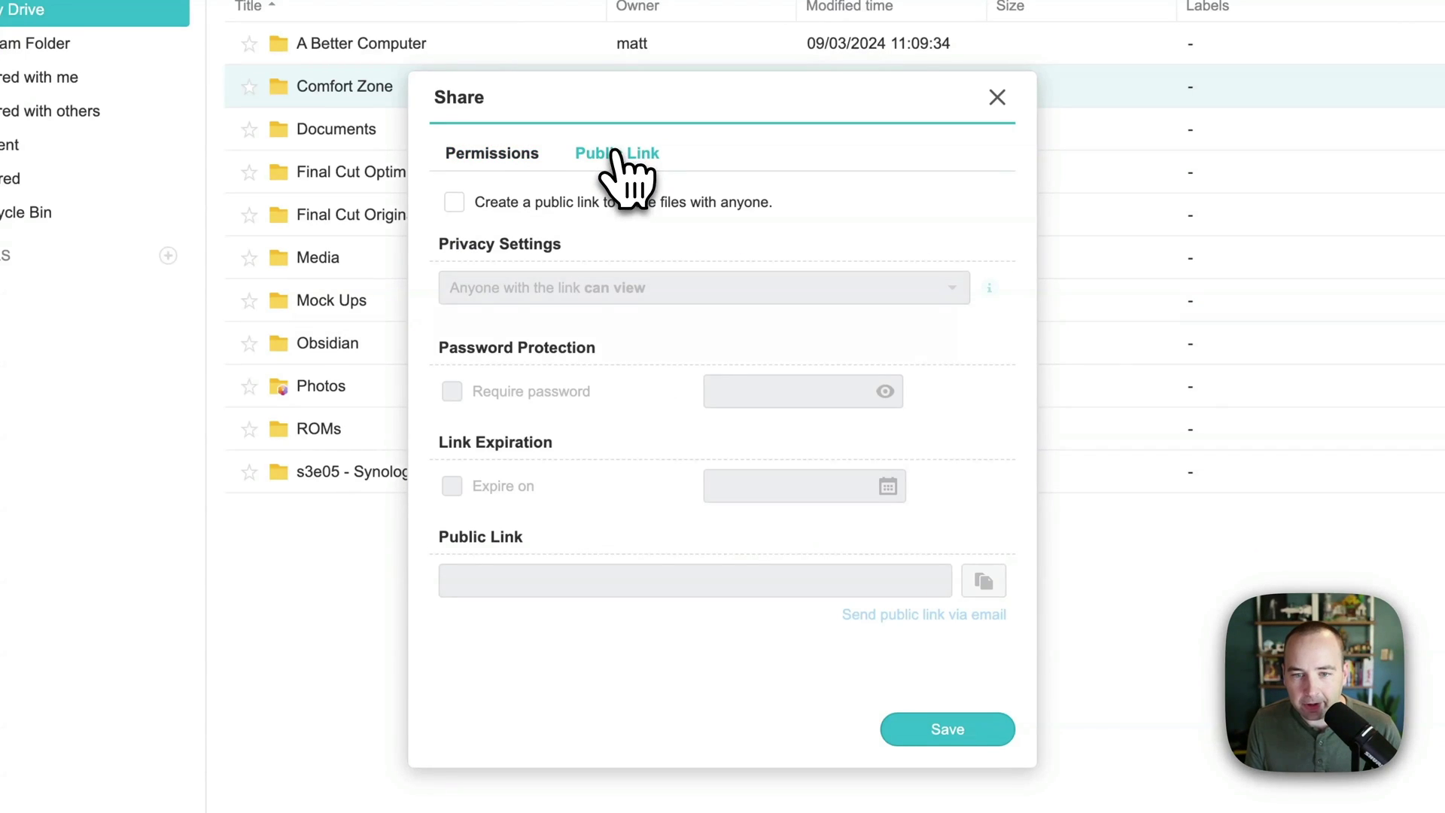
pyautogui.click(454, 203)
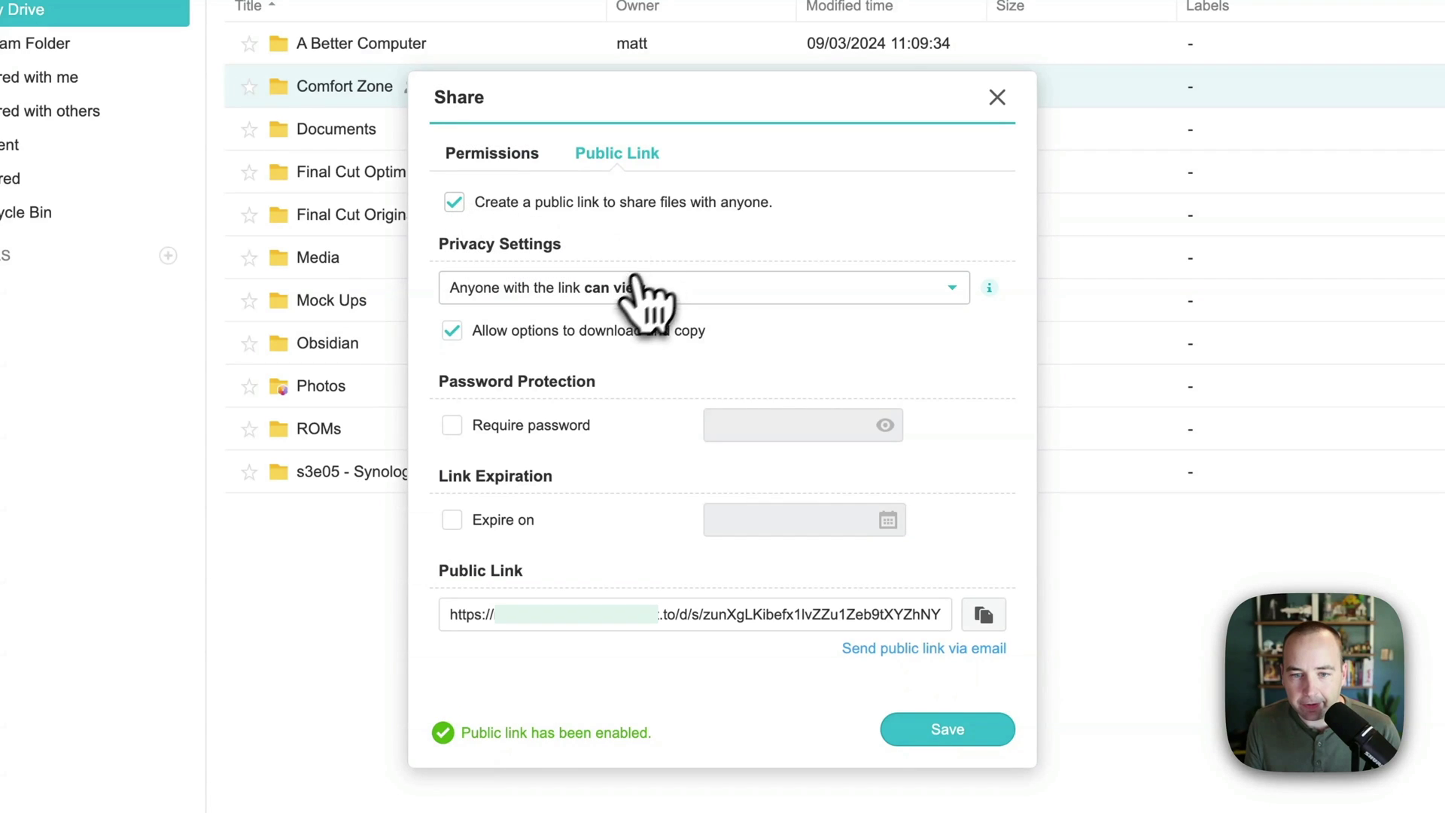
pyautogui.click(647, 289)
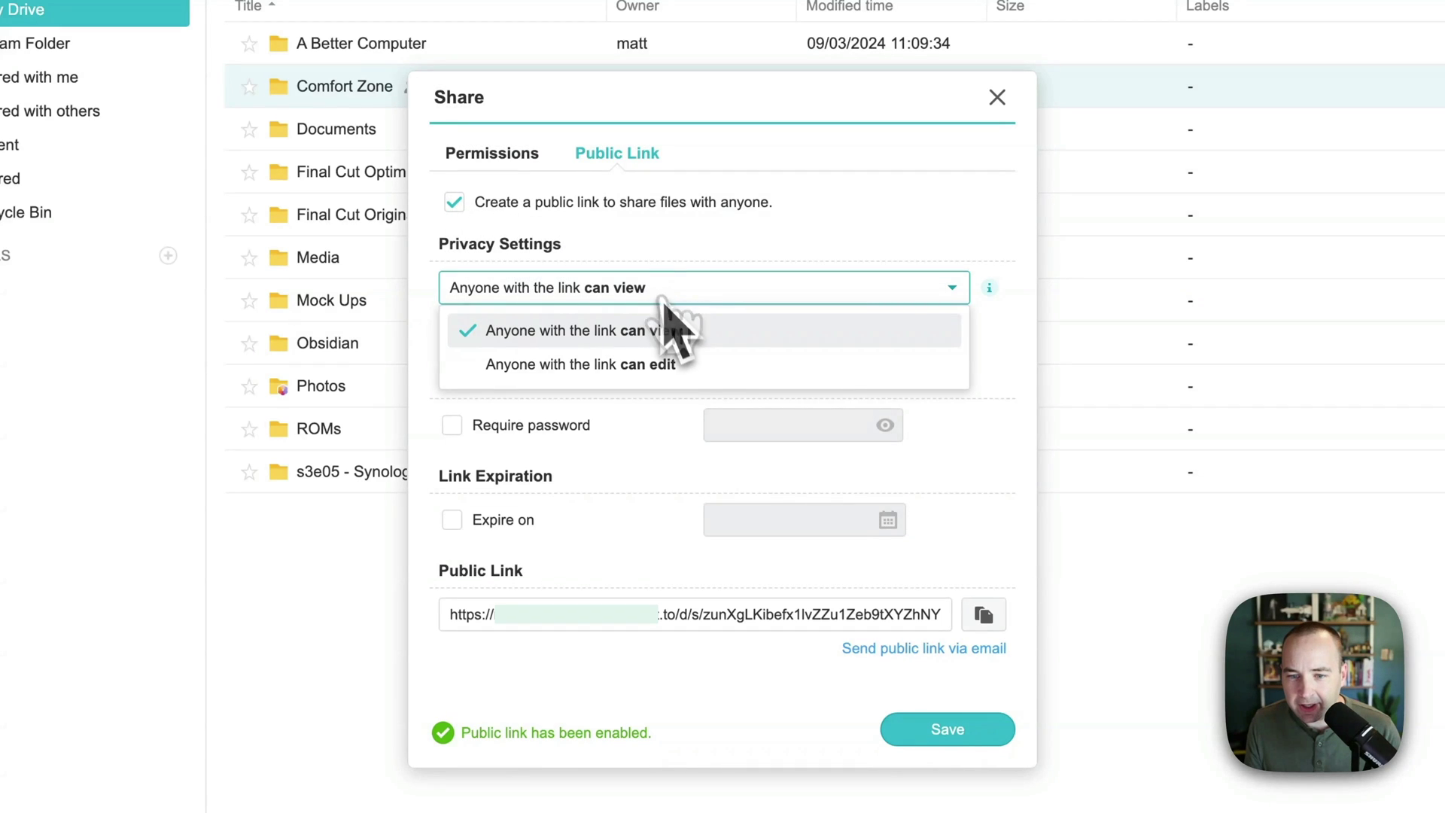
pyautogui.click(693, 249)
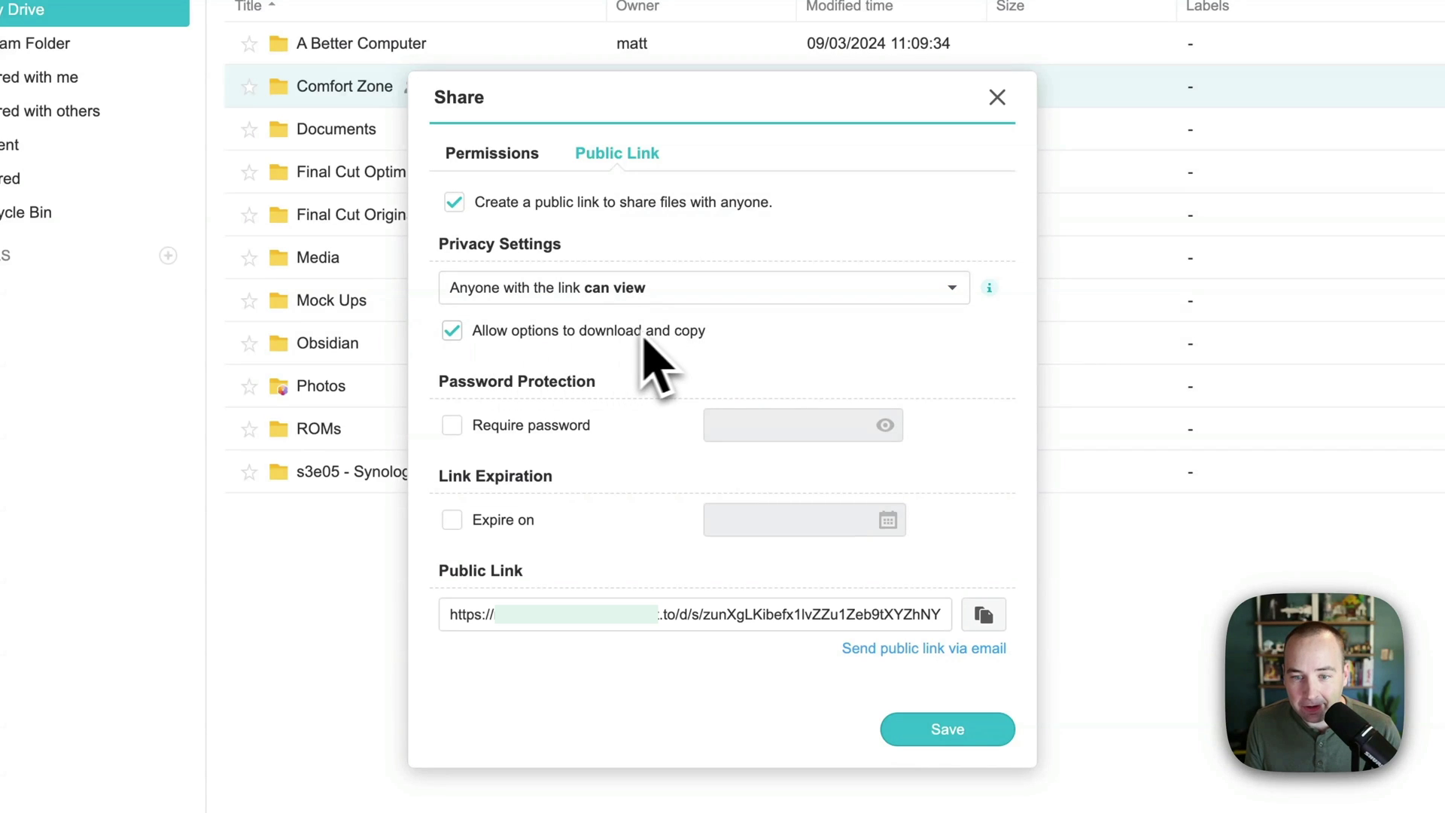
# - Require a password on the link, copy it, save, and open a Safari private window
pyautogui.click(451, 425)
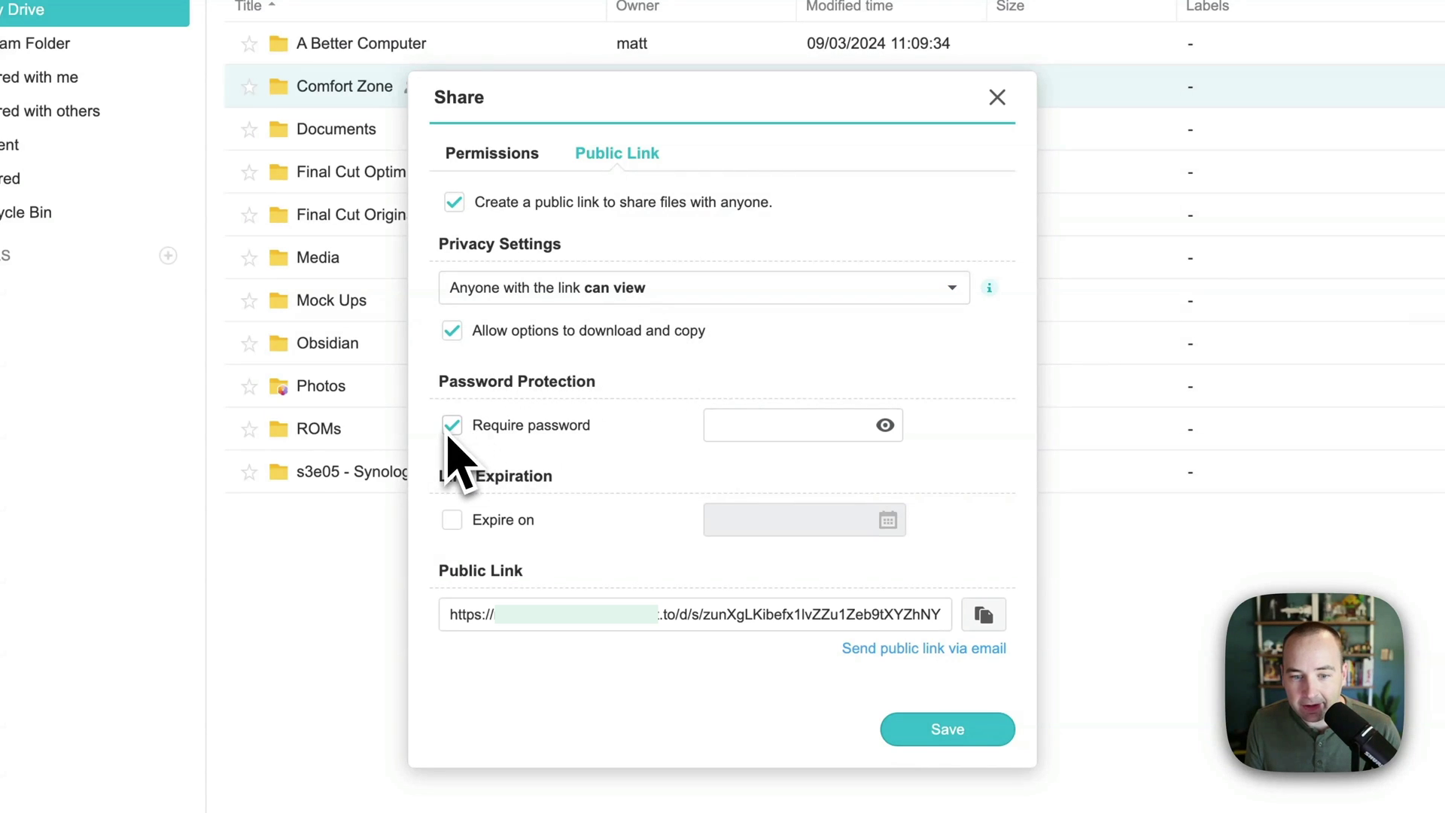
pyautogui.click(741, 425)
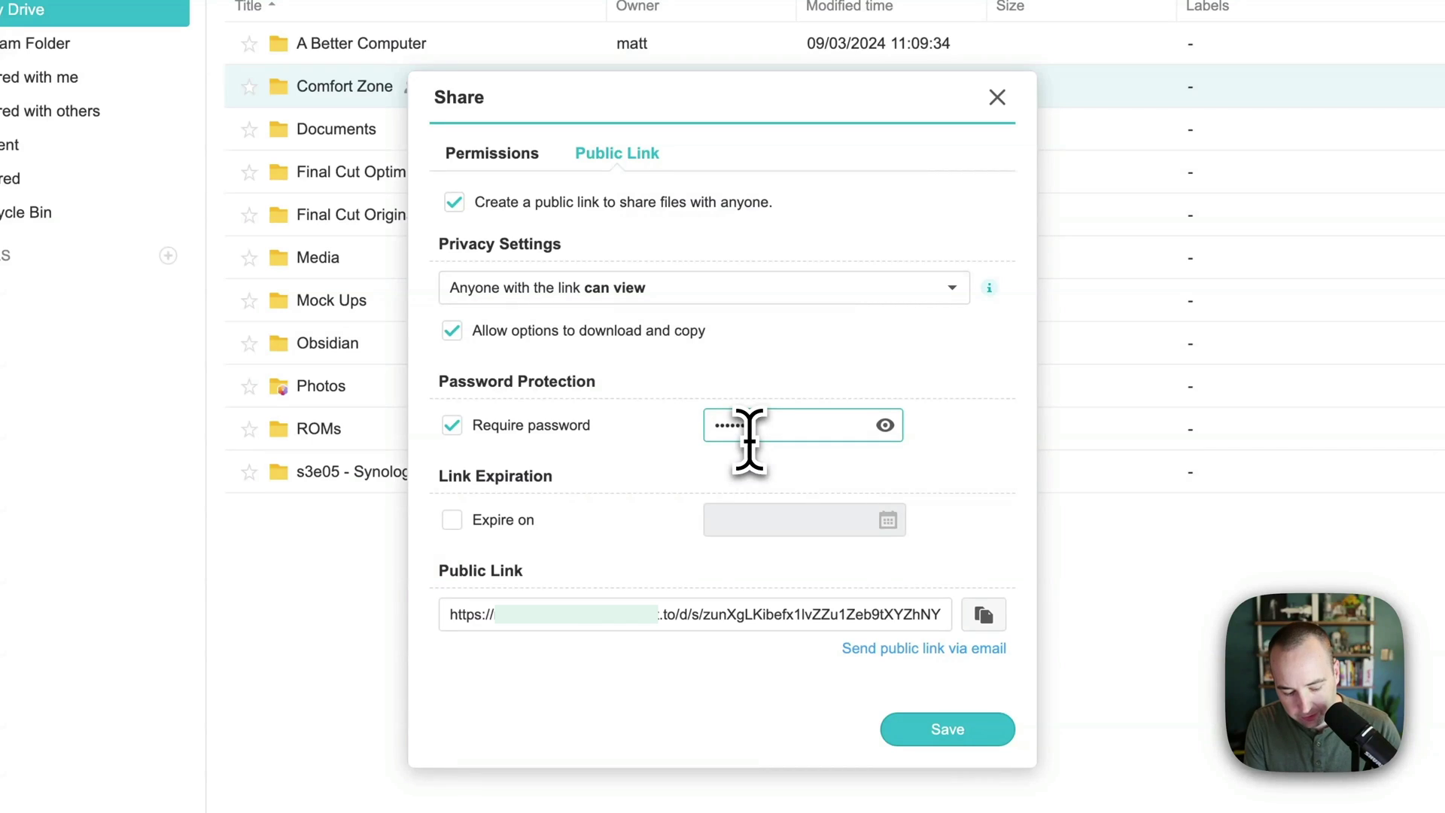
pyautogui.write('••••••••')
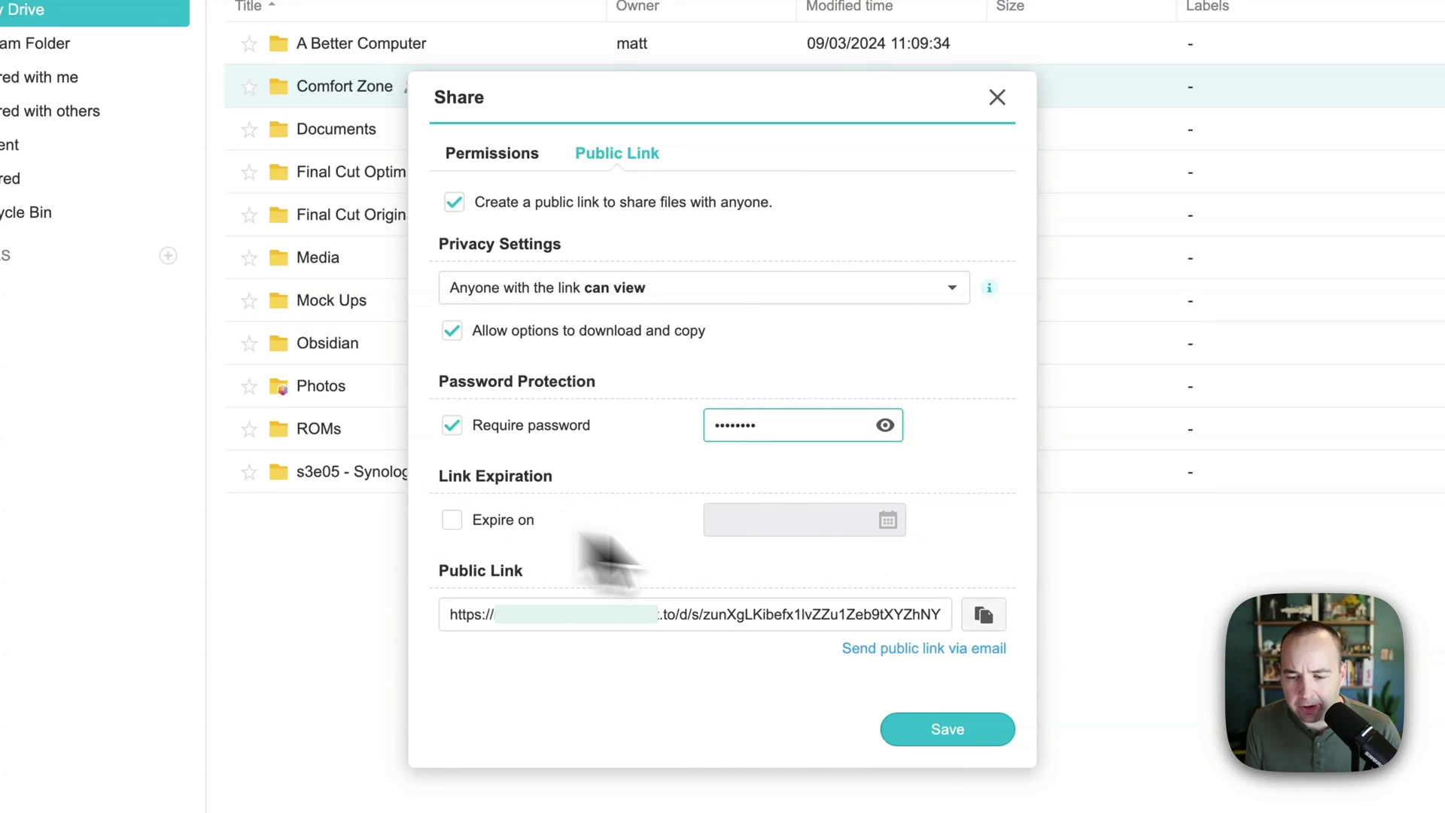
pyautogui.click(983, 617)
pyautogui.click(941, 728)
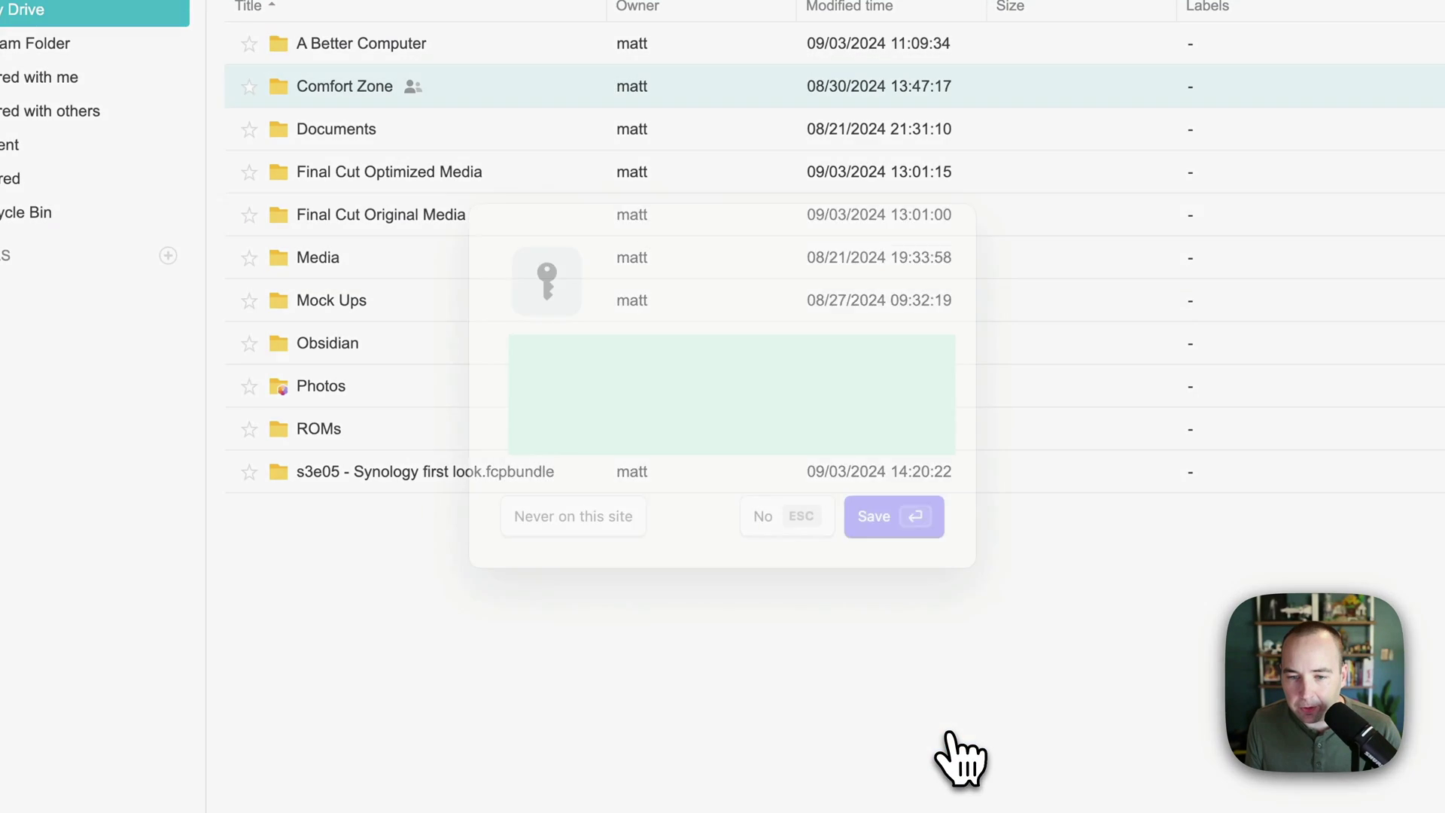
pyautogui.press('Escape')
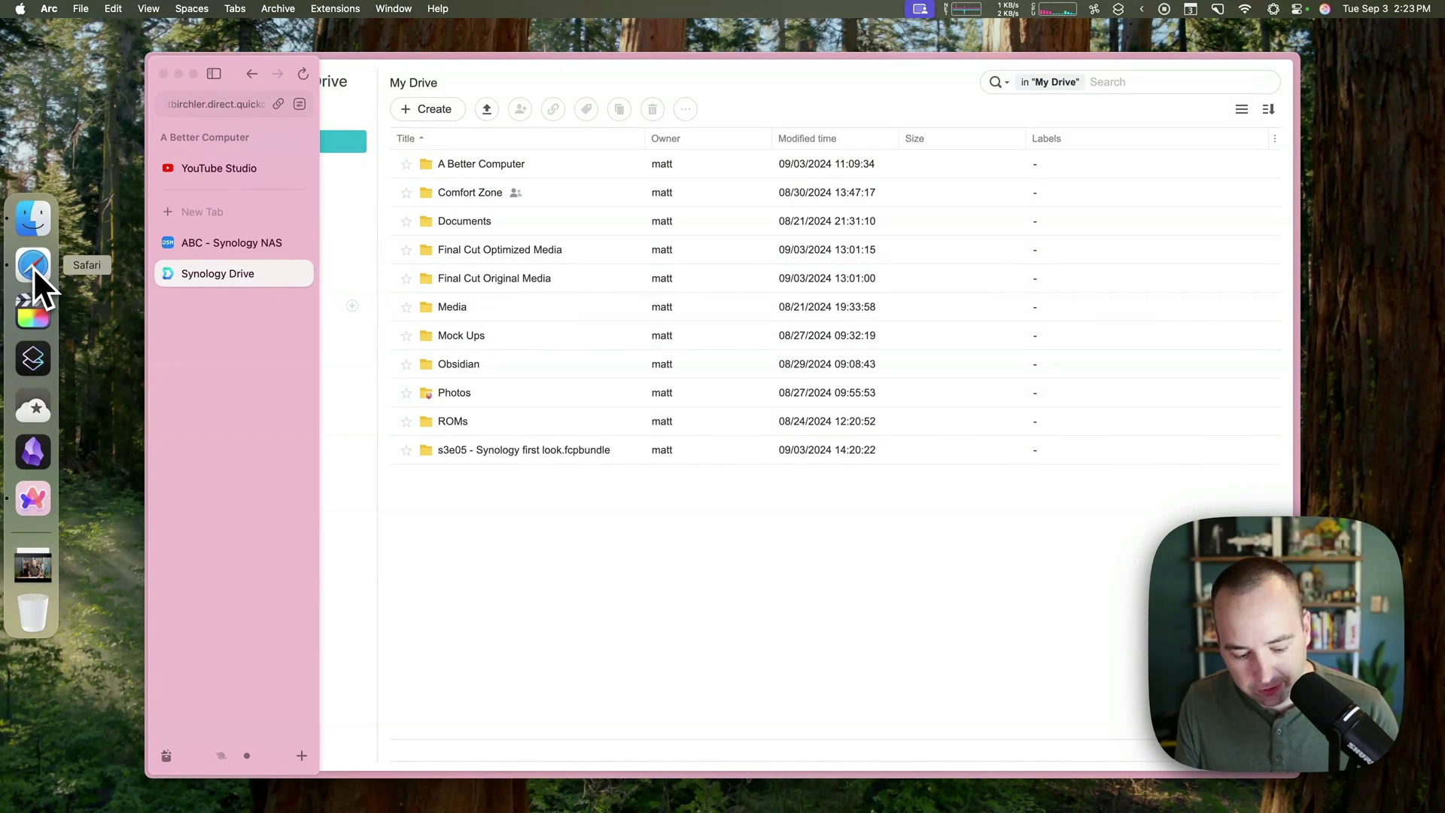
pyautogui.click(33, 268)
pyautogui.press('super+shift+n')
# - Open the pasted Comfort Zone share link with its password and preview the Episode 4 video
pyautogui.press('super+v')
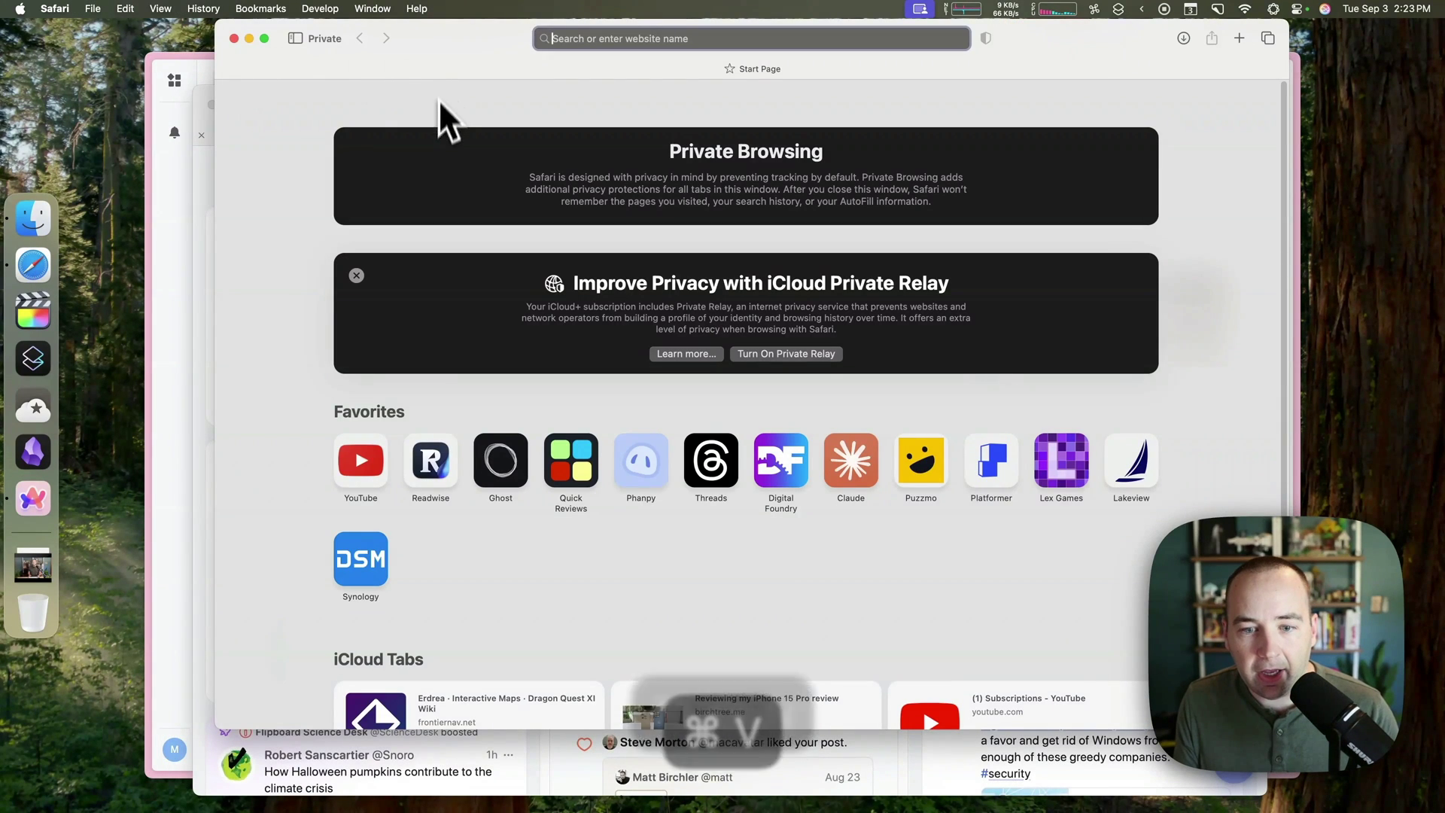
pyautogui.press('Return')
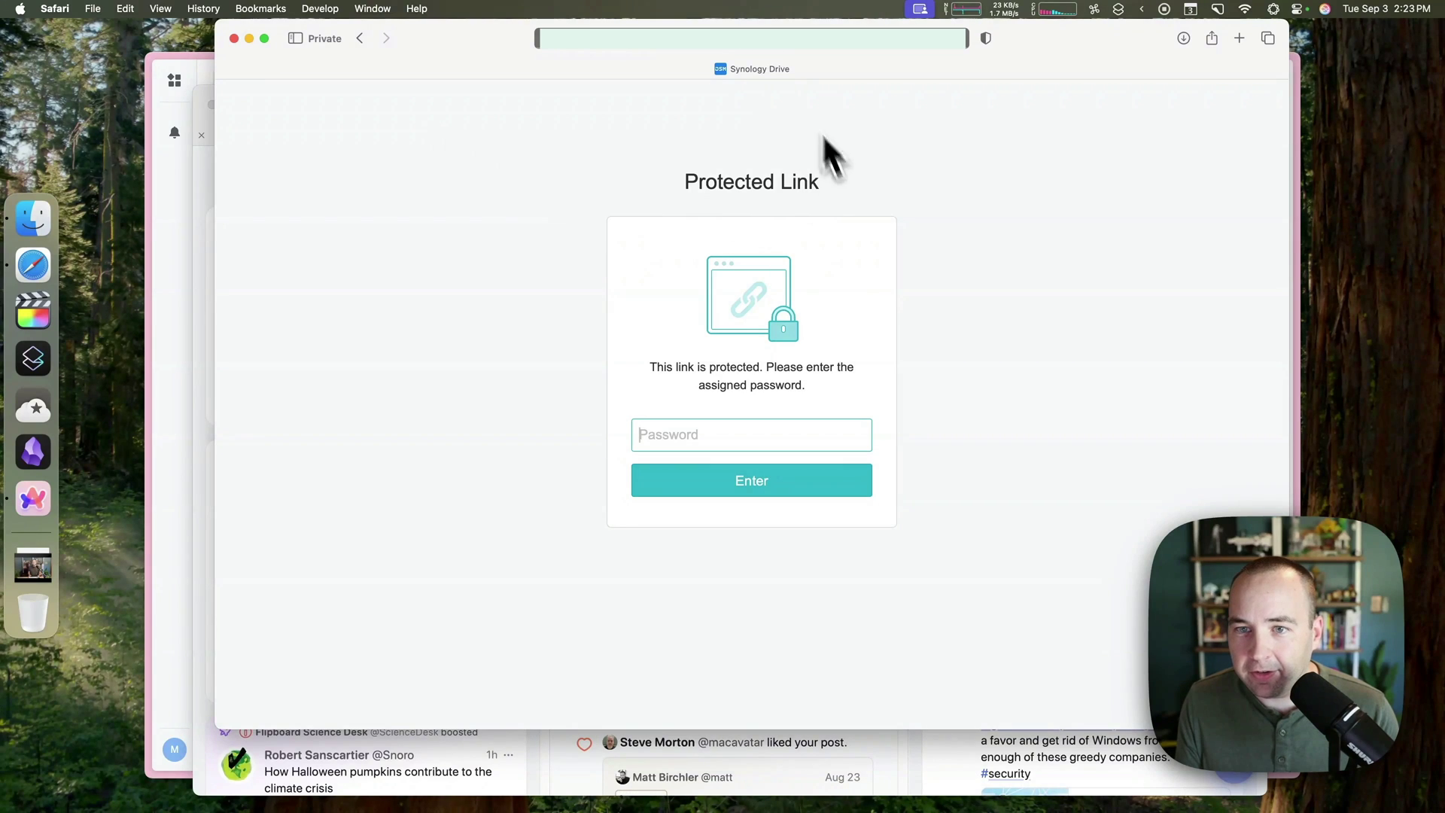
pyautogui.write('••••••••')
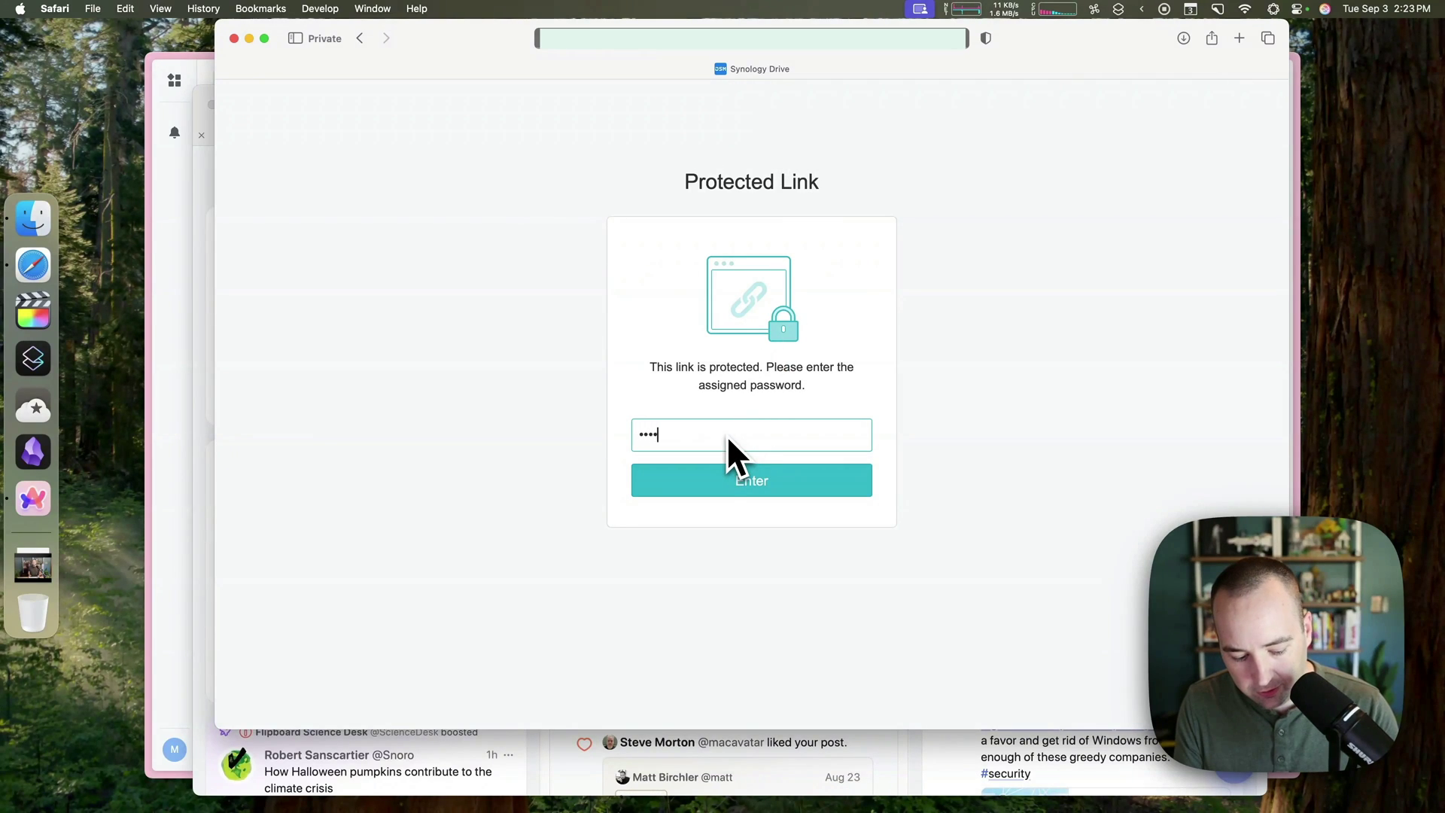
pyautogui.press('Return')
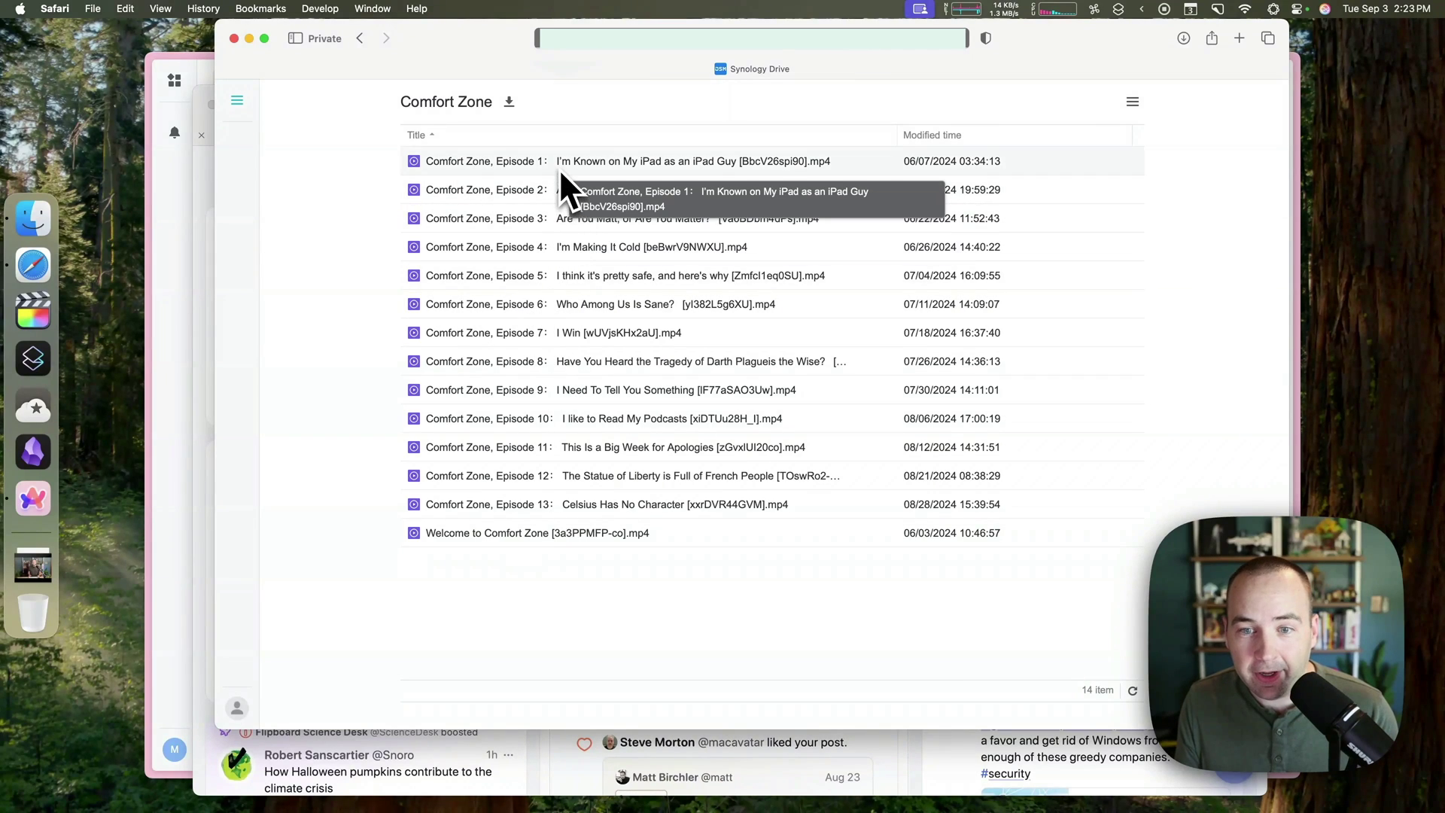
pyautogui.rightClick(563, 256)
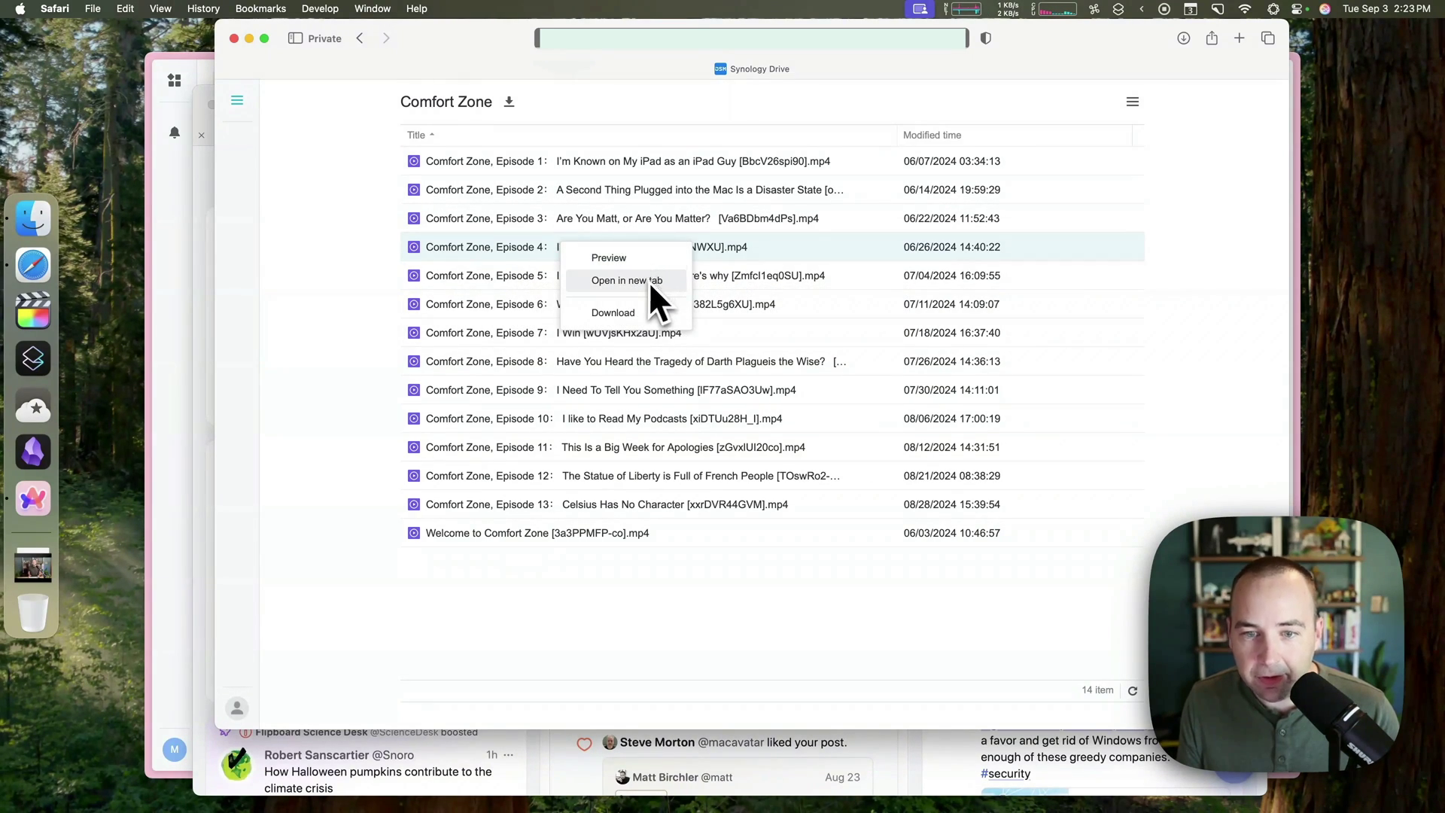
pyautogui.click(612, 262)
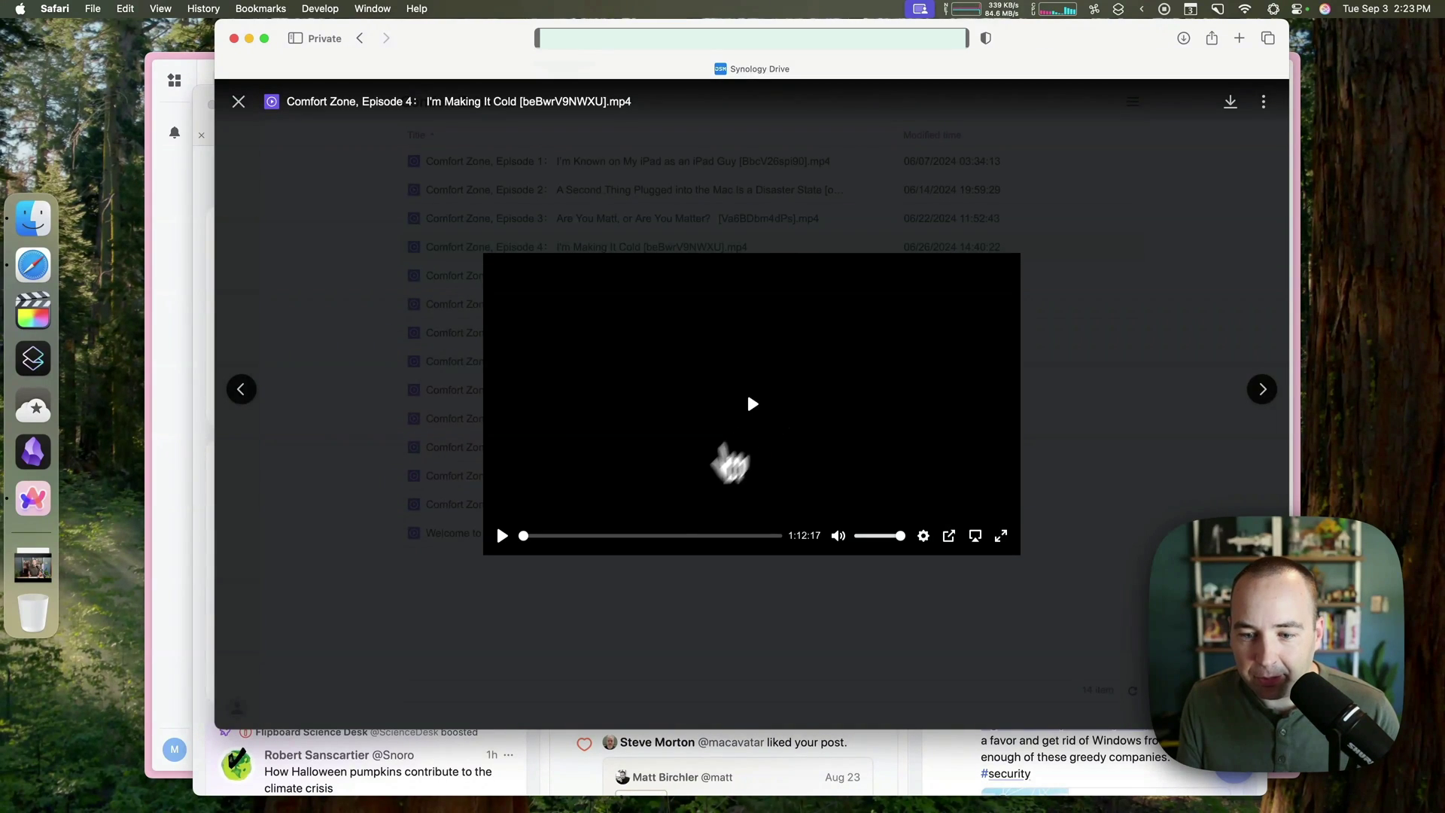
# - Play Episode 4 and skip ahead twice, then close the viewer and hide Safari
pyautogui.click(662, 494)
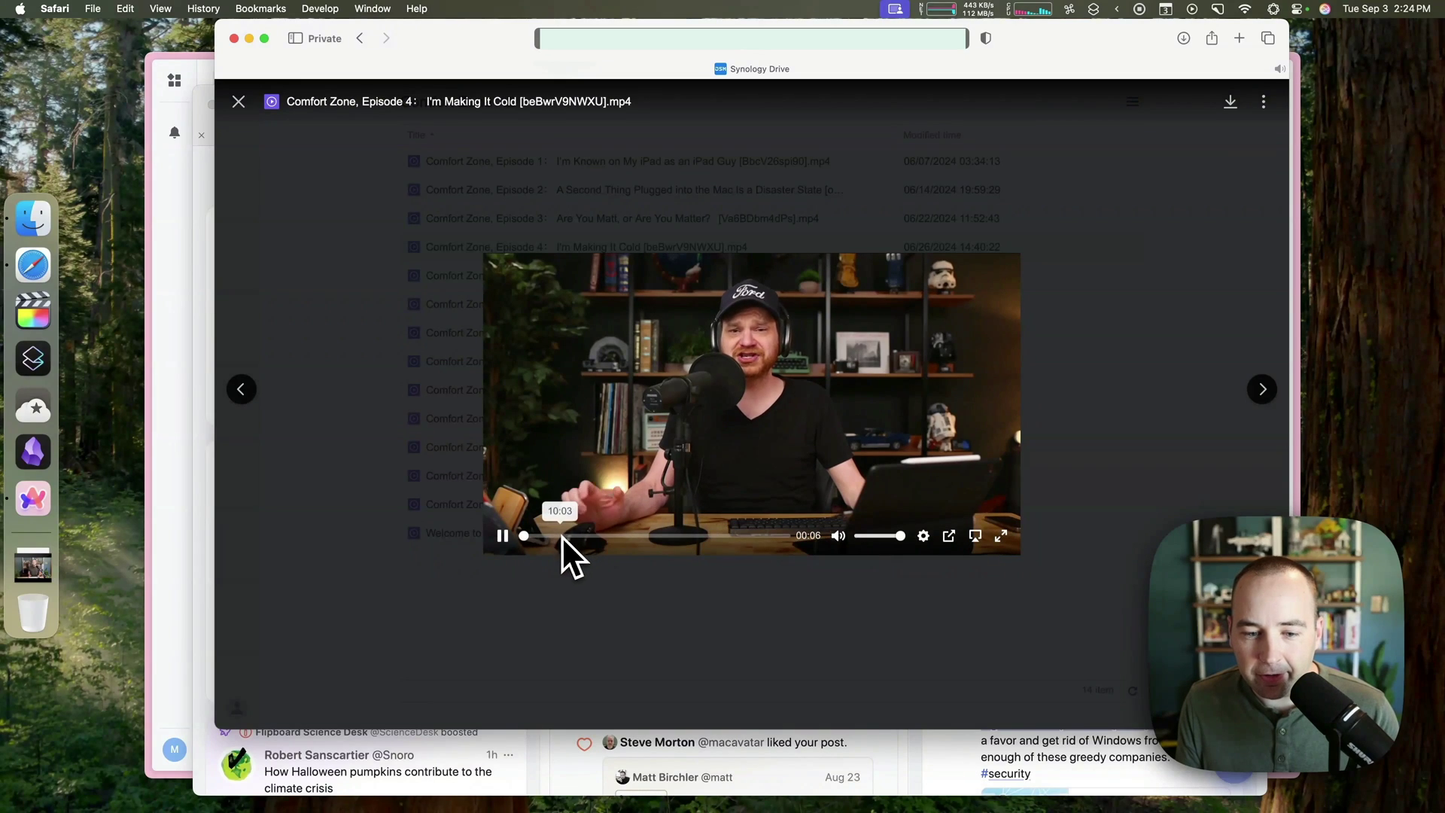
pyautogui.click(562, 536)
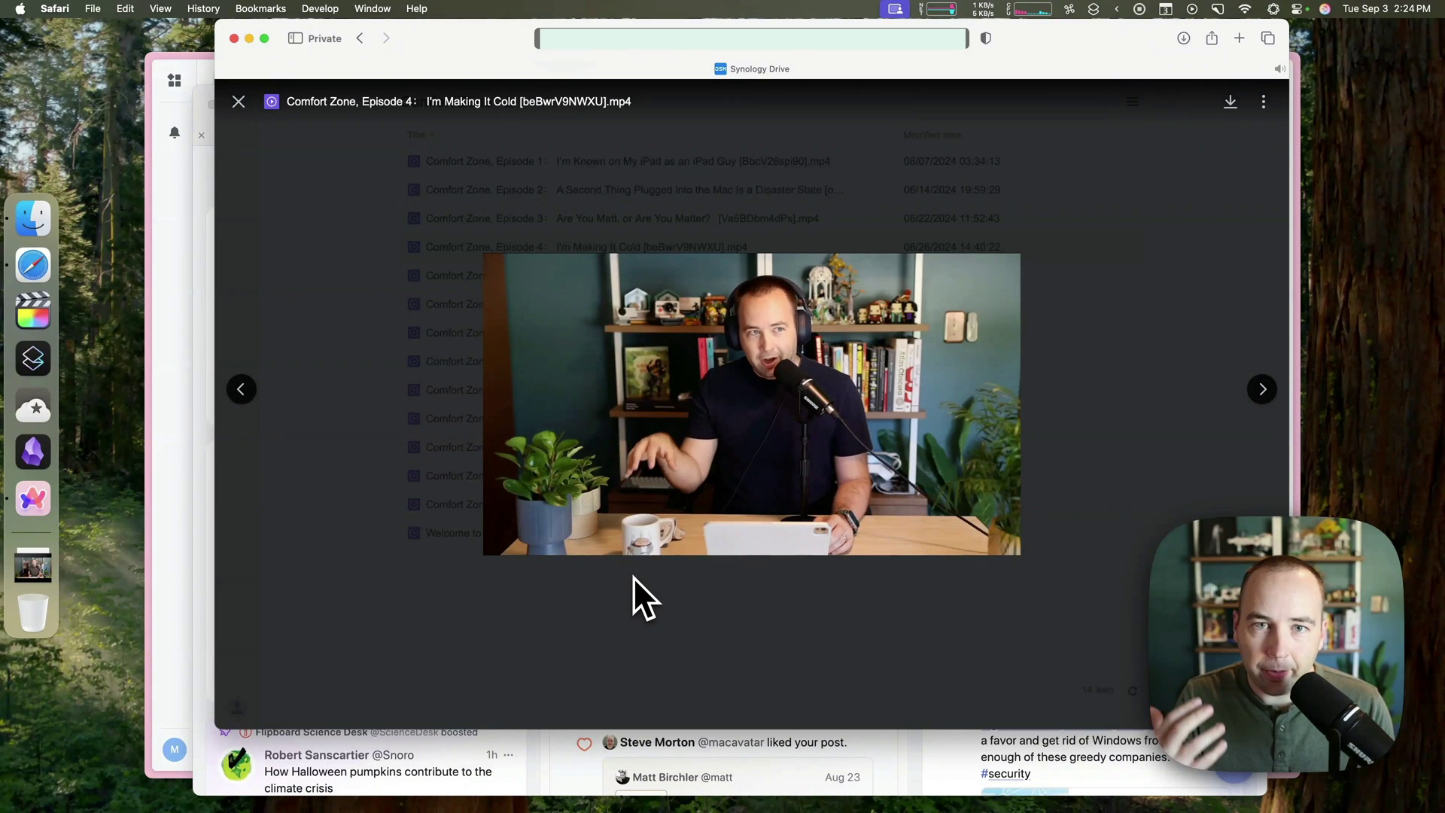
pyautogui.moveTo(657, 477)
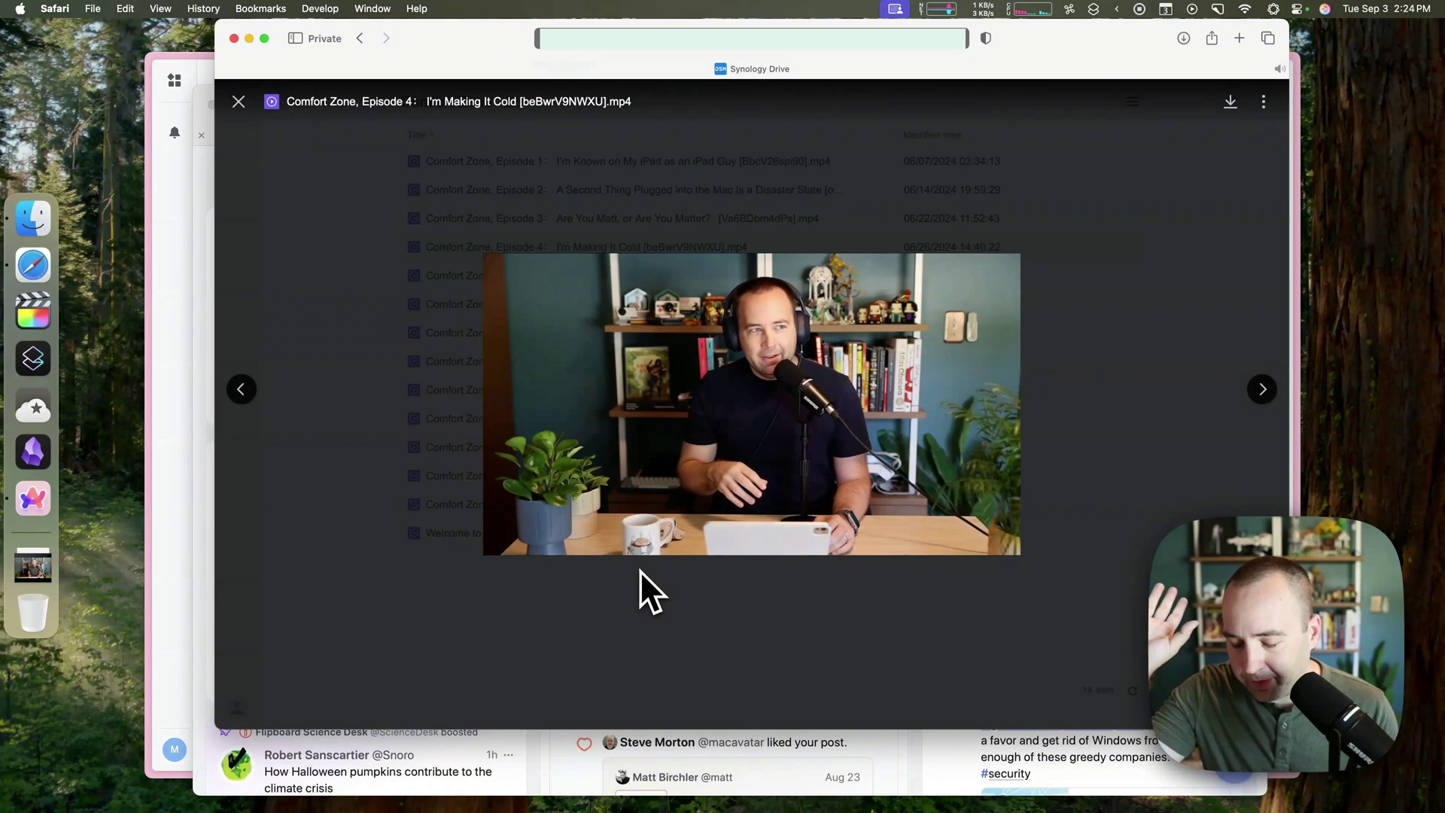
pyautogui.moveTo(653, 436)
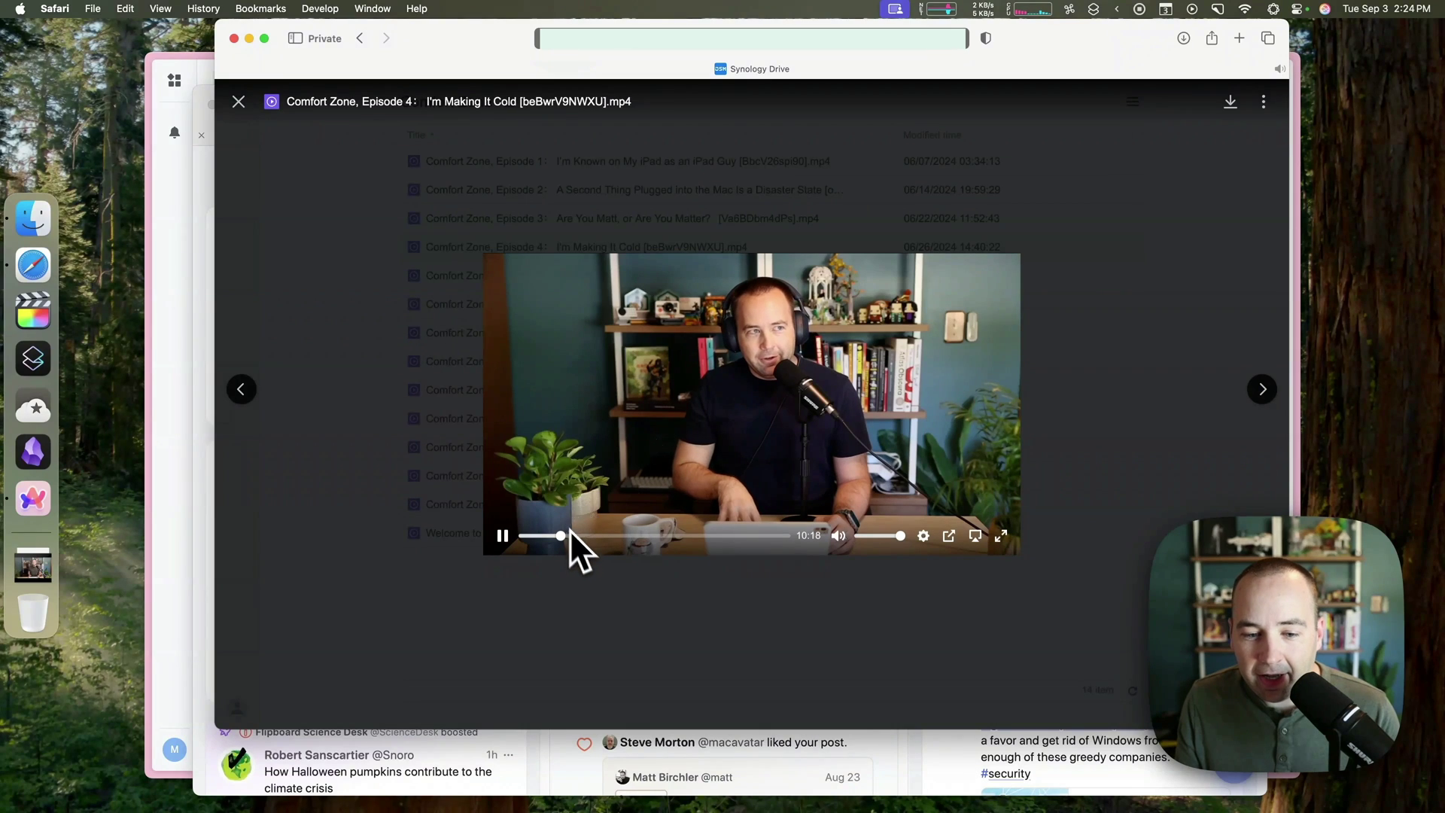
pyautogui.moveTo(615, 535); pyautogui.dragTo(636, 535)
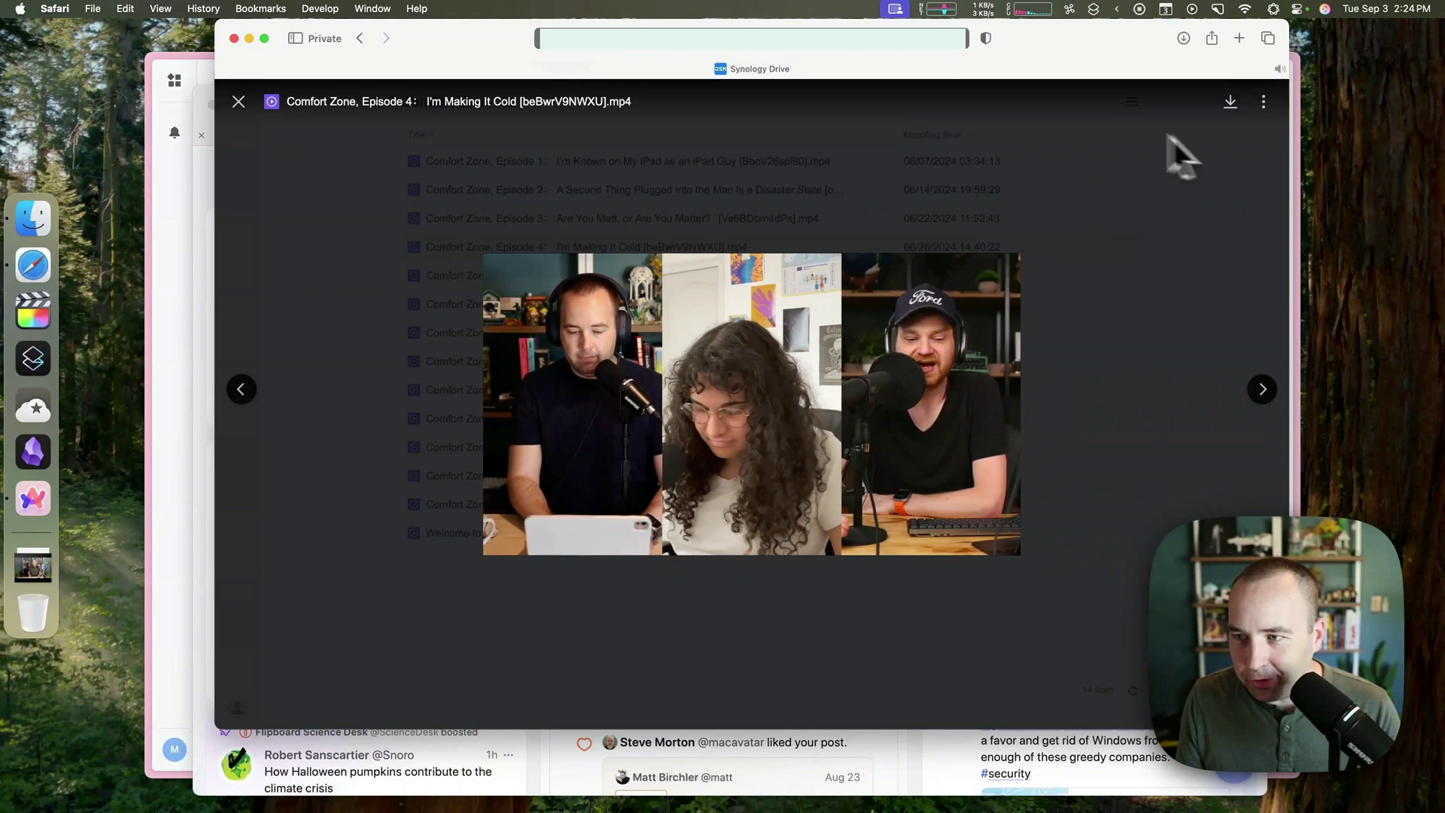
pyautogui.click(238, 103)
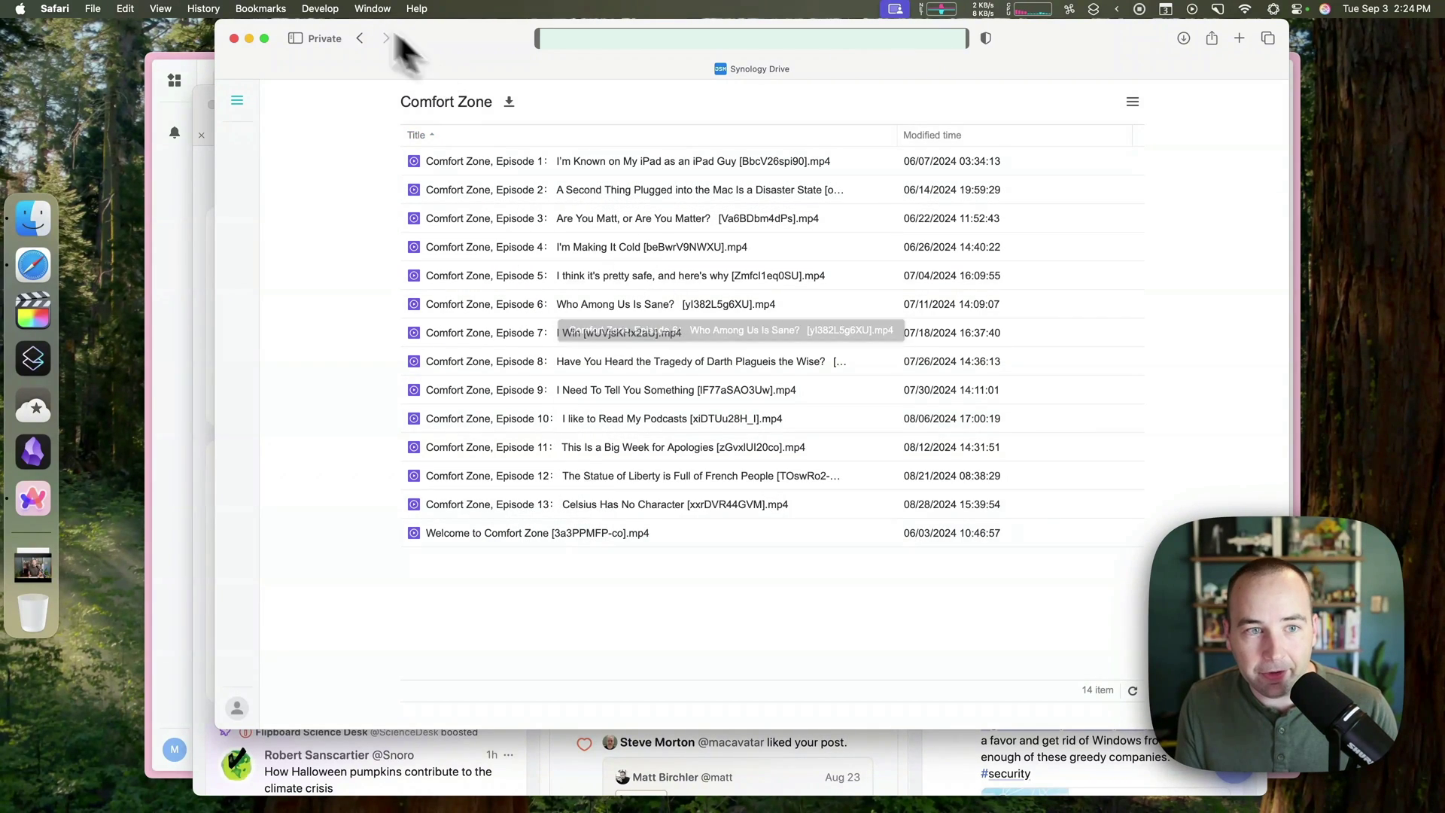
pyautogui.press('super+h')
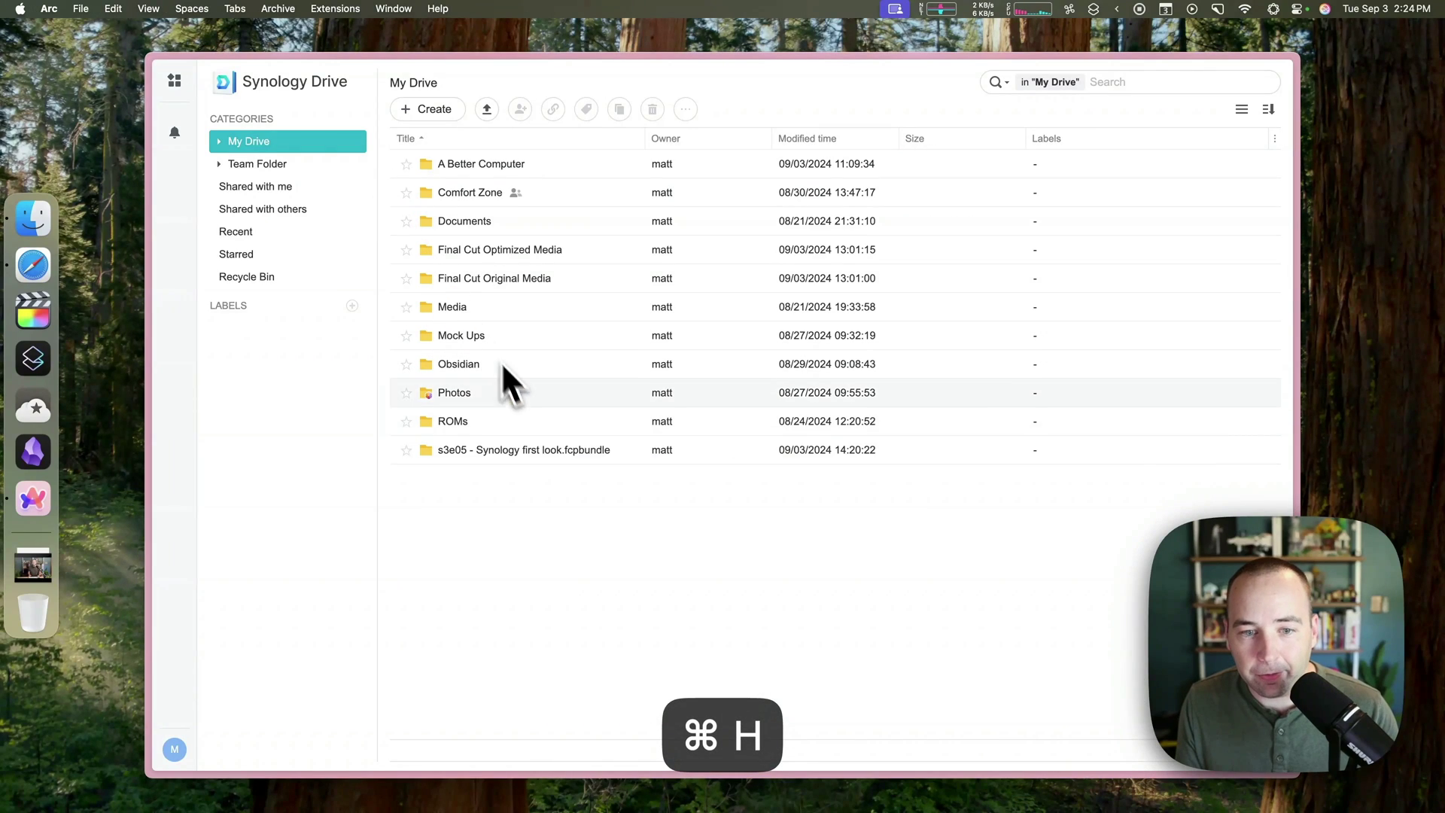
# - Turn off and remove Comfort Zone's public link in its Share settings, then save
pyautogui.rightClick(479, 195)
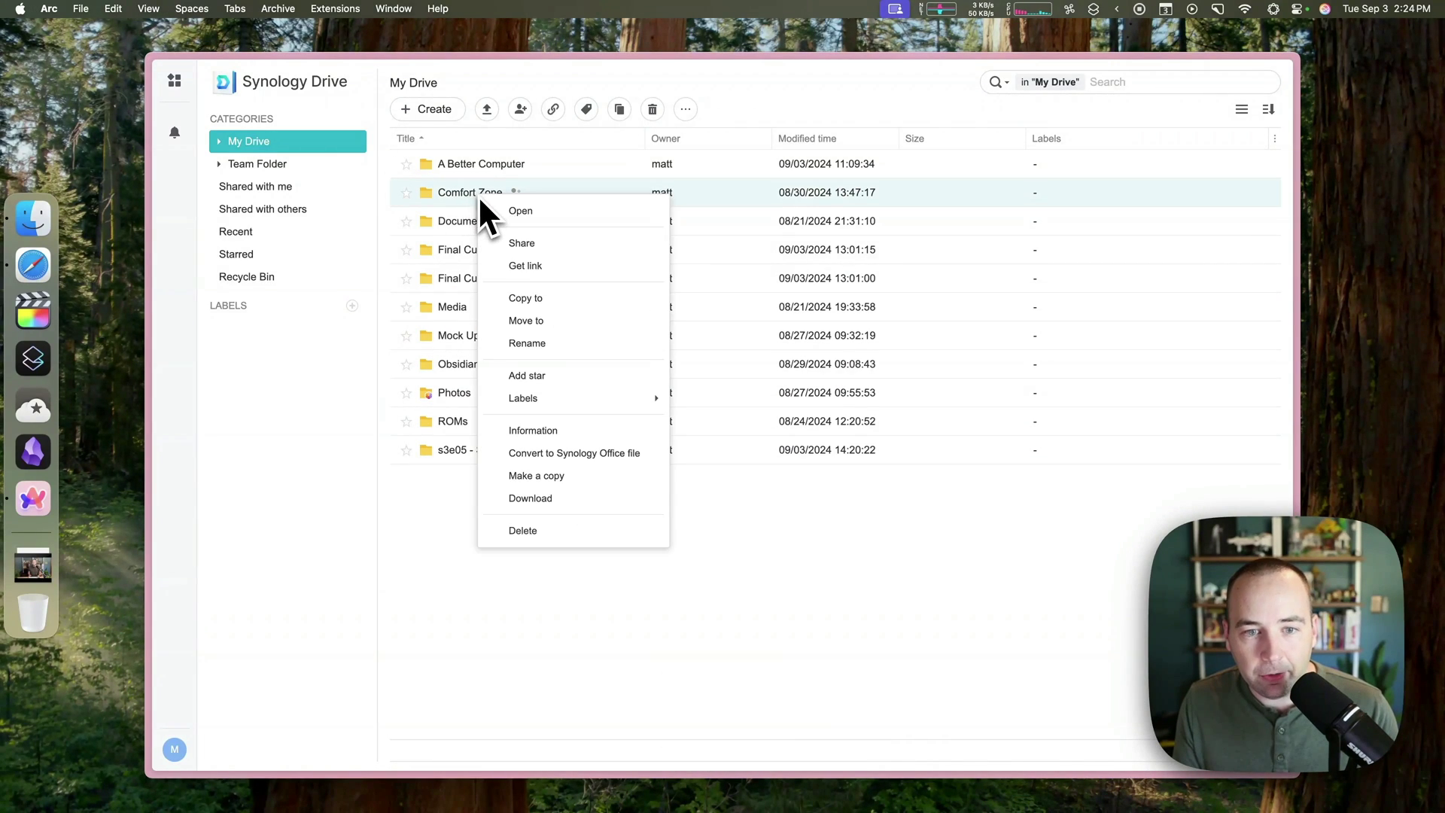
pyautogui.click(565, 244)
pyautogui.click(662, 242)
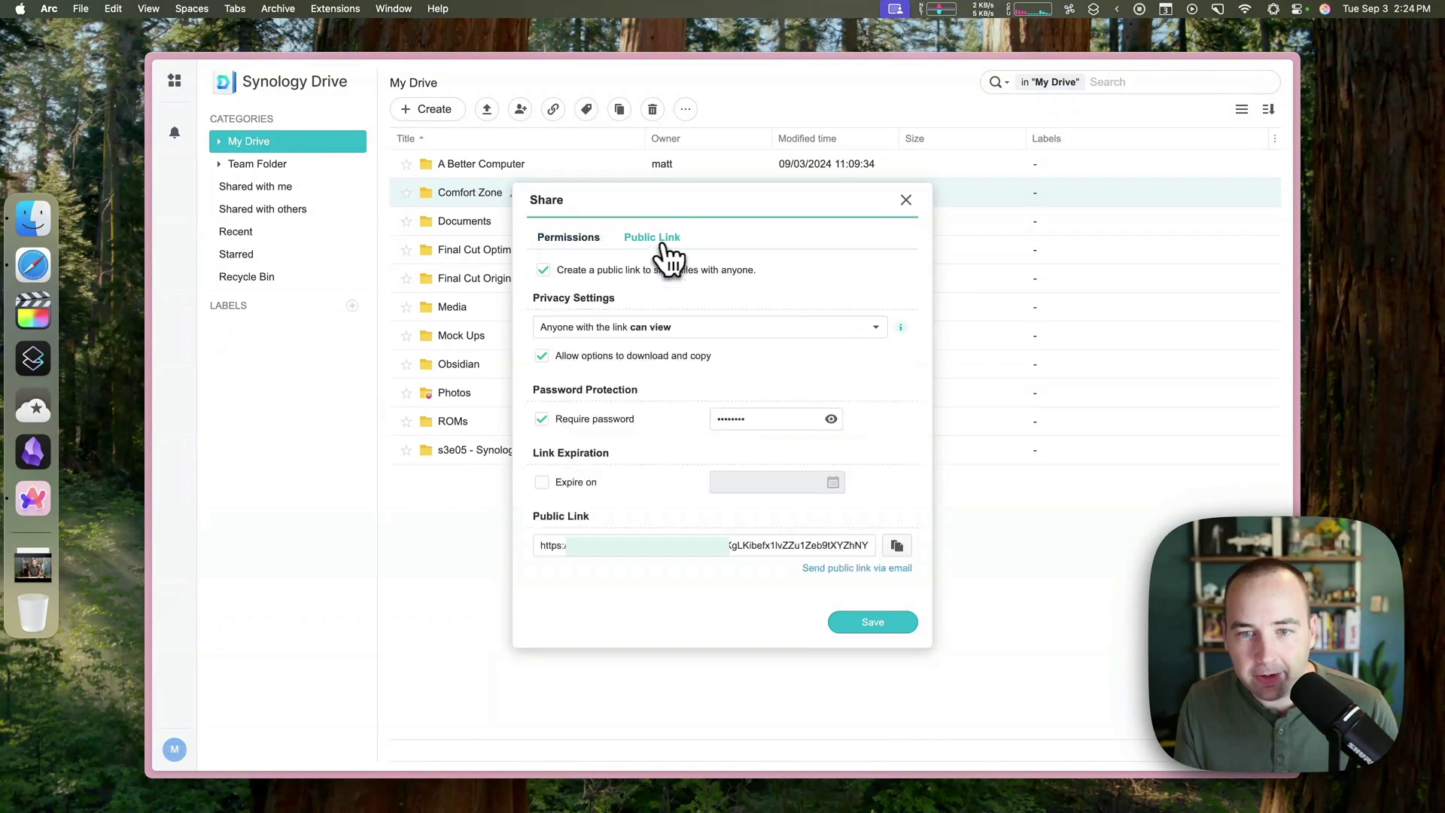
pyautogui.click(542, 269)
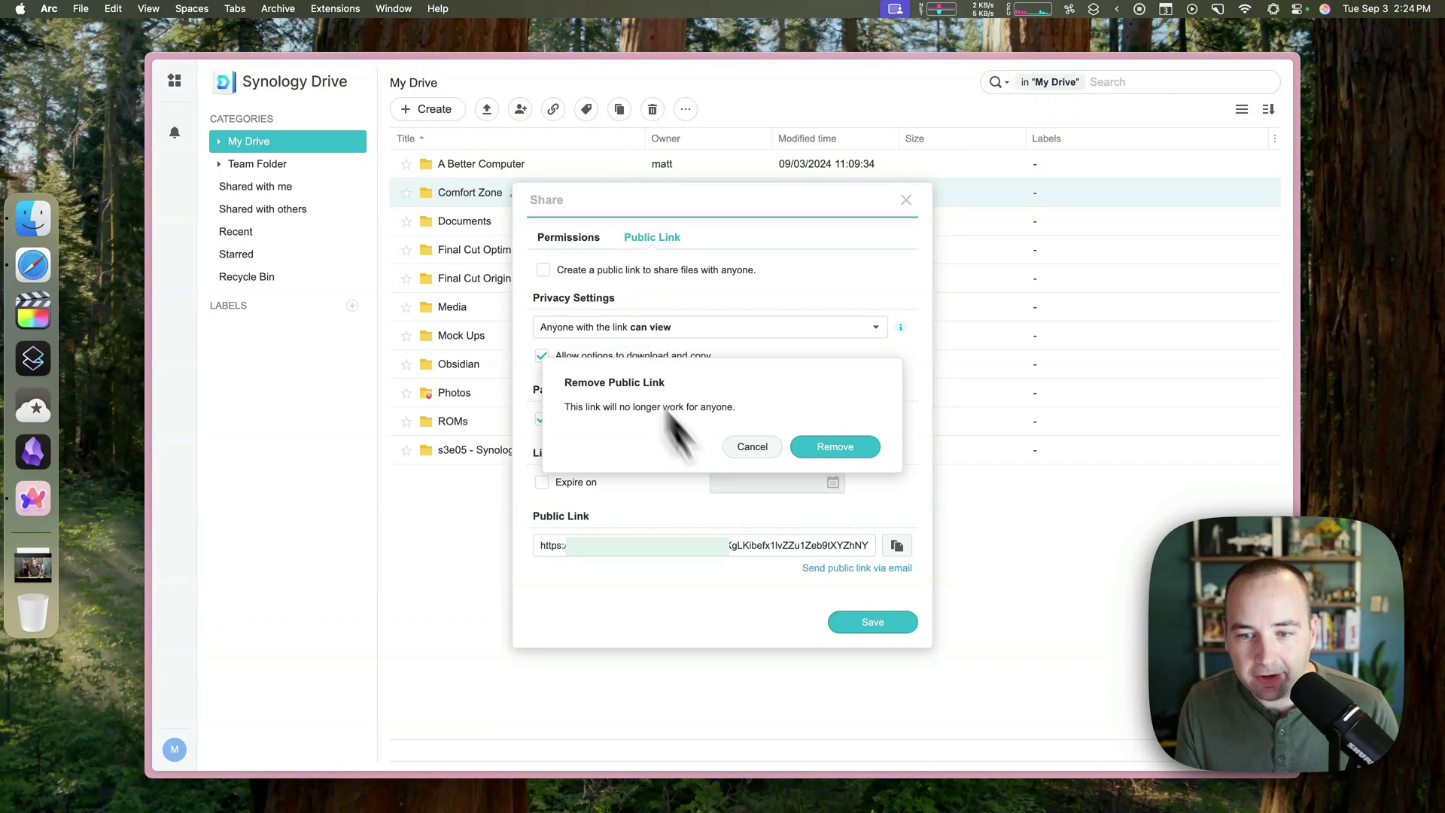
pyautogui.click(834, 450)
pyautogui.click(858, 622)
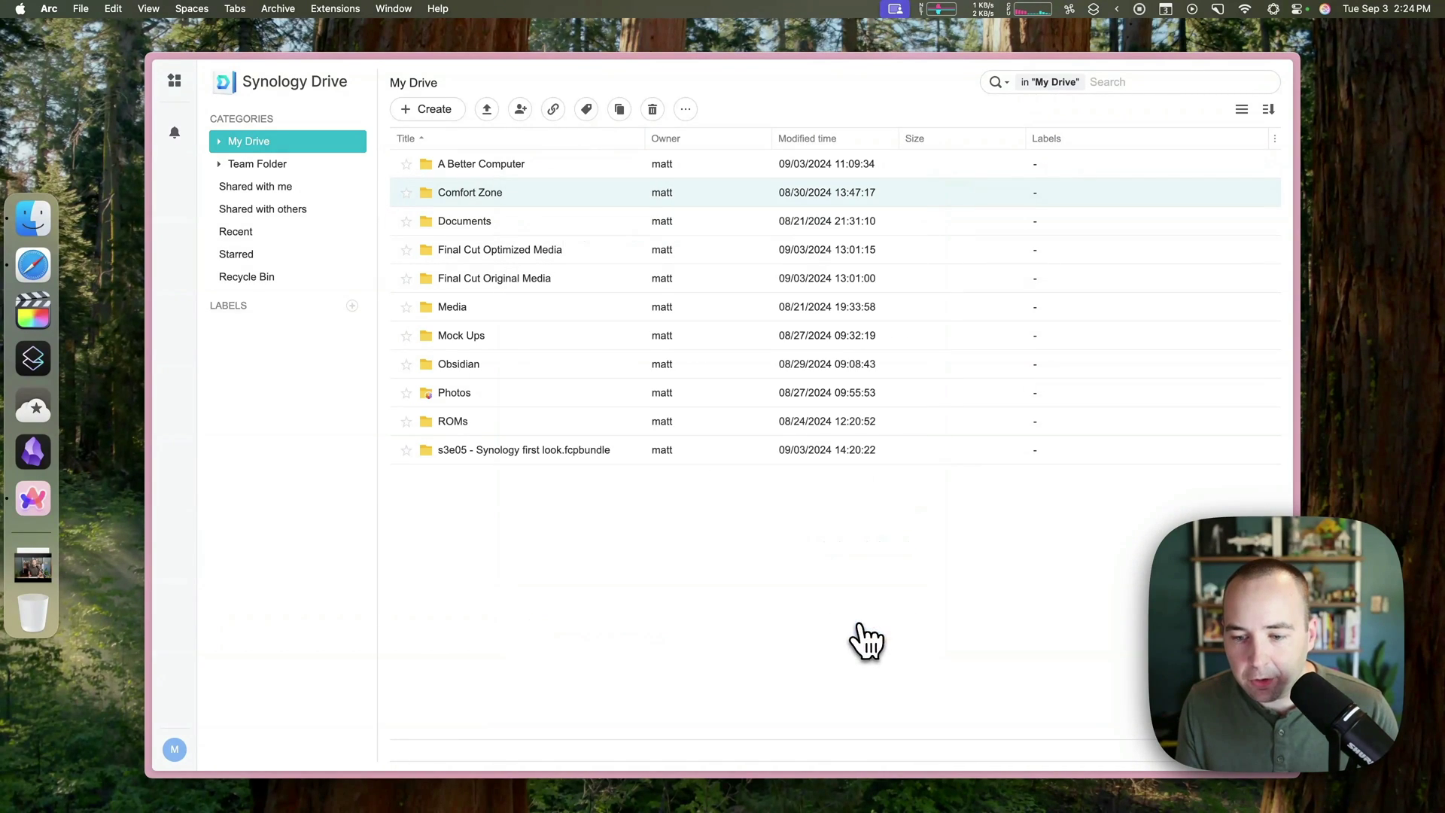
# - Load the old share link in an incognito window to confirm it's invalid, then close it
pyautogui.press('super+shift+n')
pyautogui.press('super+v')
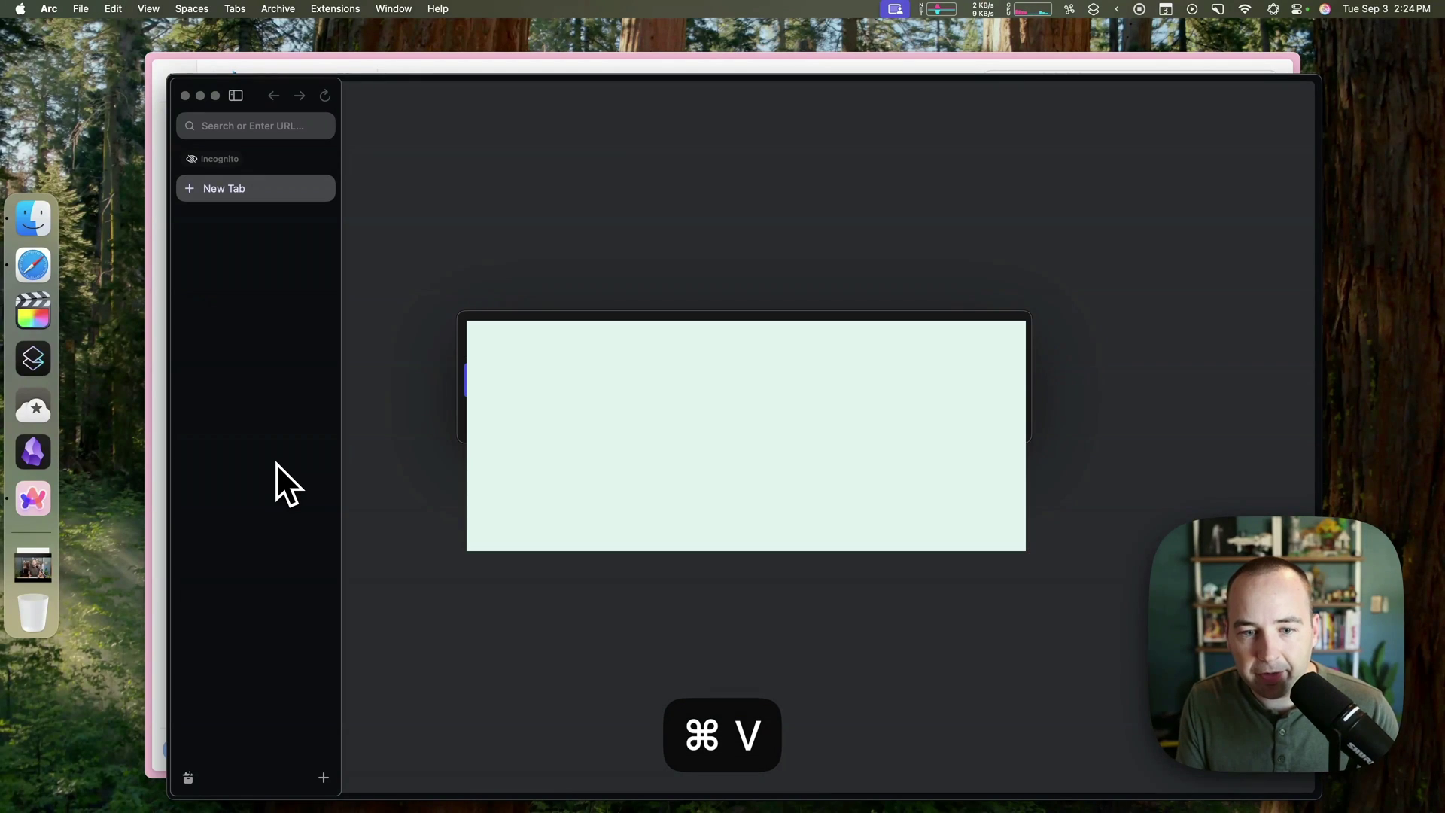
pyautogui.press('Return')
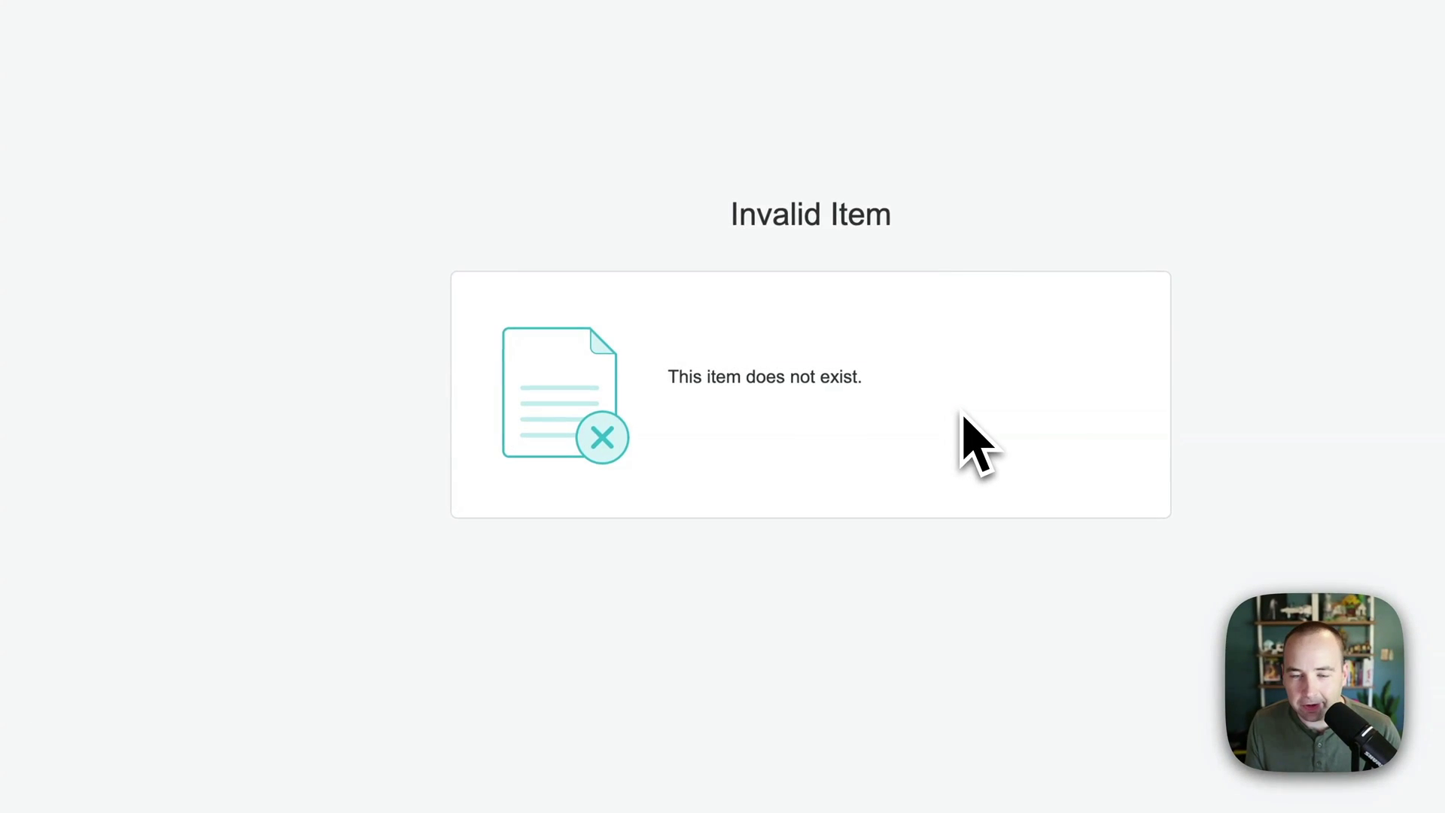
pyautogui.press('super+w')
pyautogui.press('super+w')
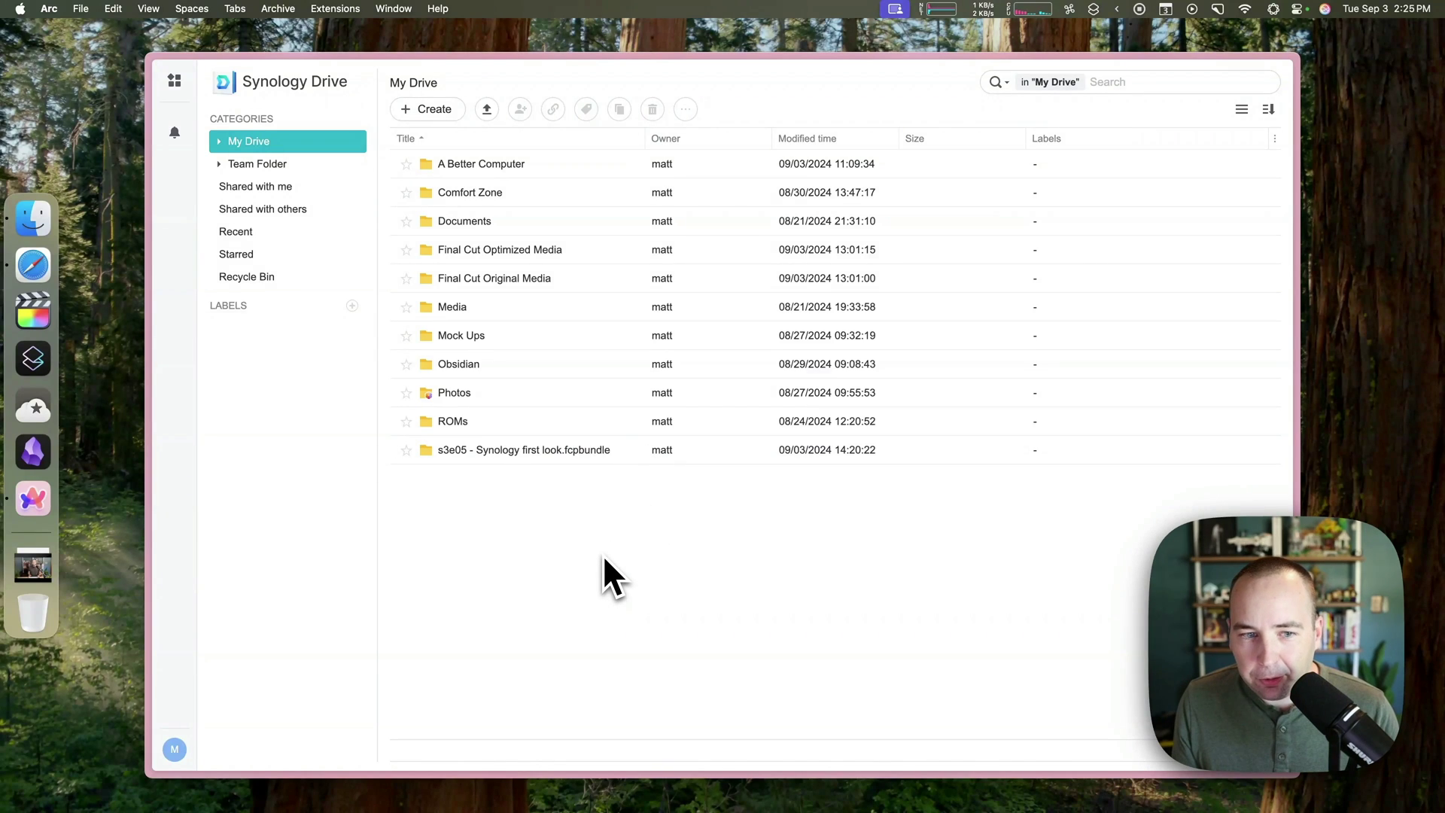
# - Close the Synology Drive tab to return to the DSM desktop
pyautogui.press('super+w')
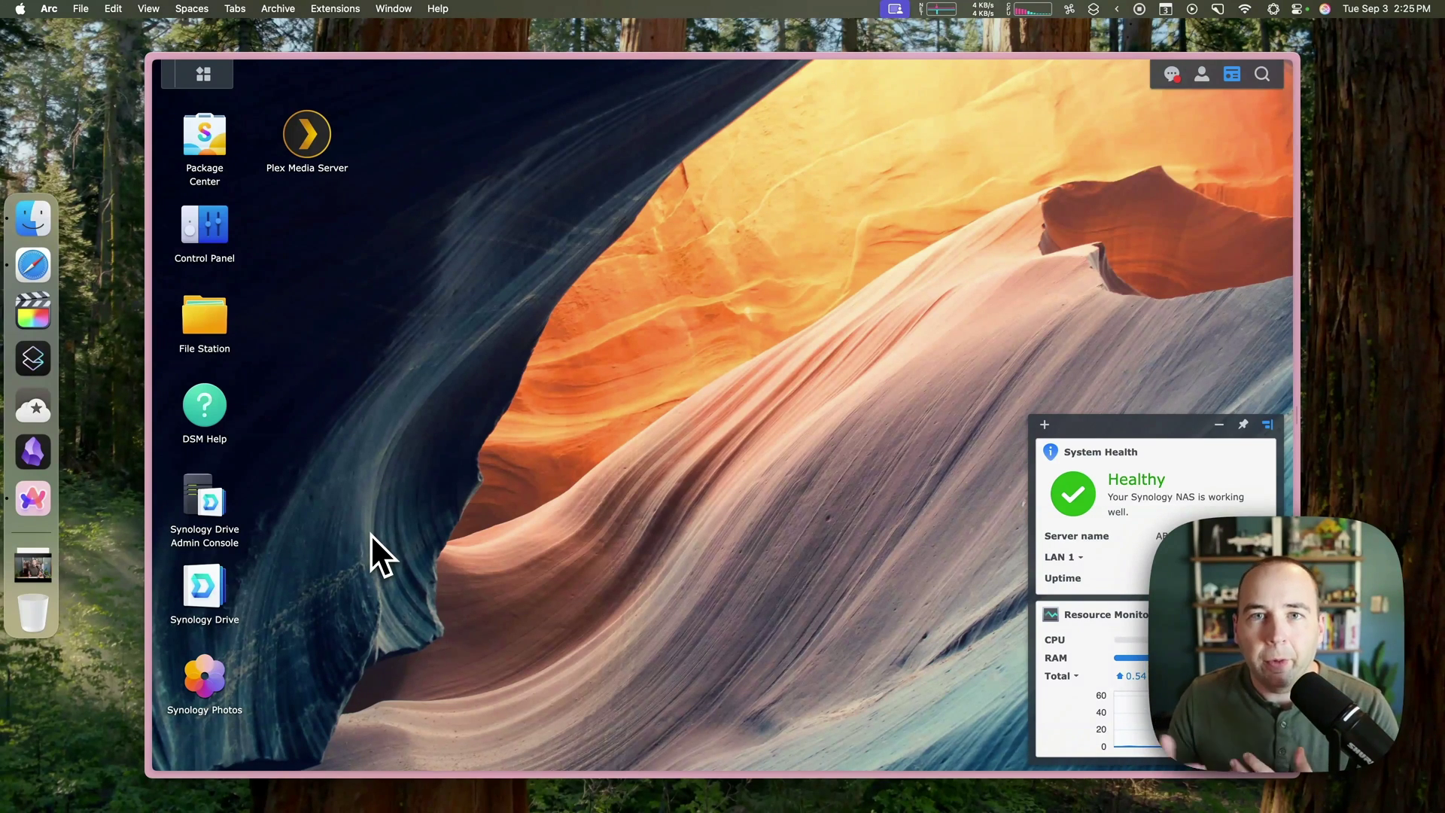
# - Launch Synology Photos from the DSM desktop
pyautogui.click(222, 672)
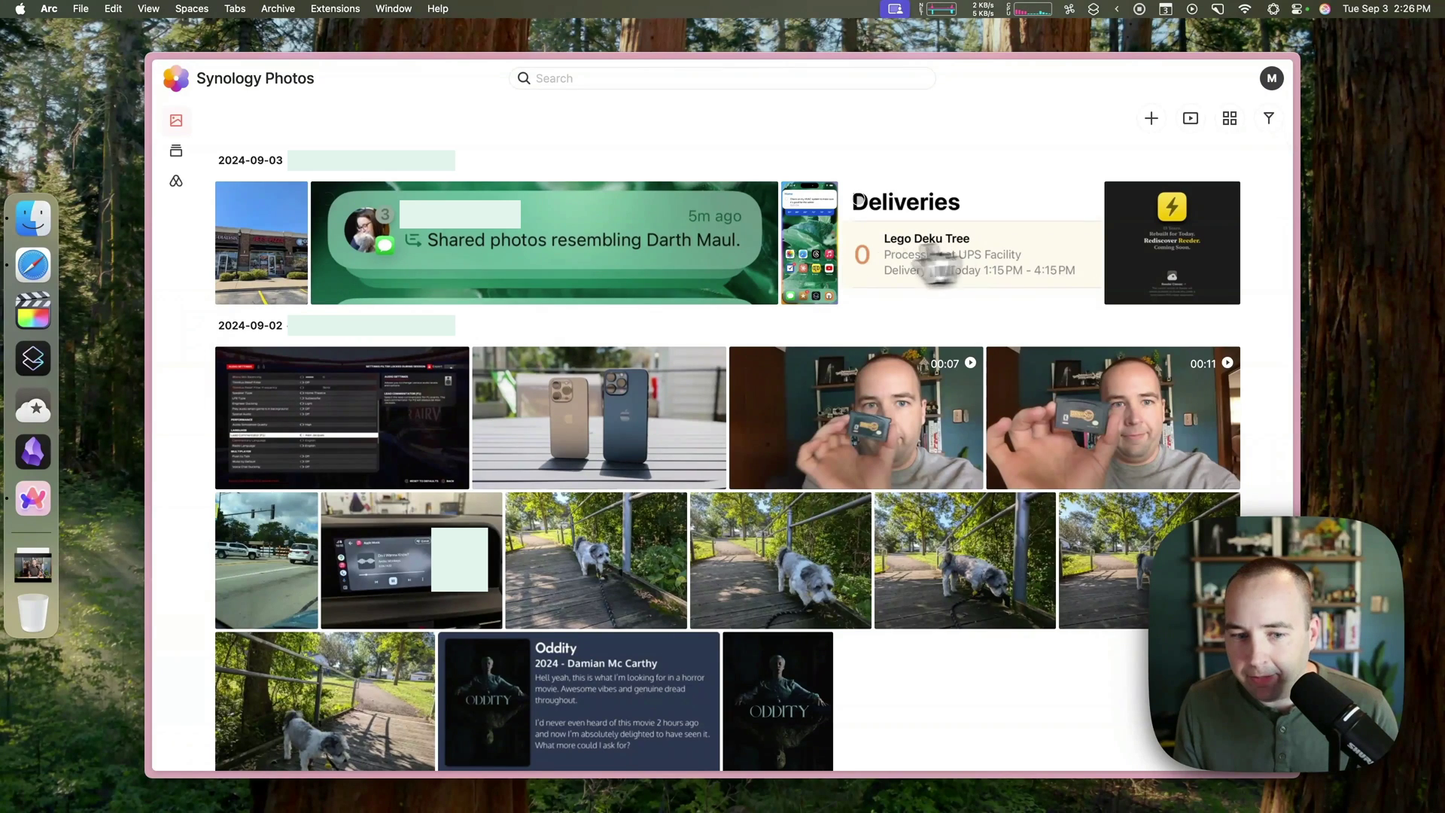
# - View the iPhones photo, play the 00:11 clip and view the settings screenshot
pyautogui.click(572, 438)
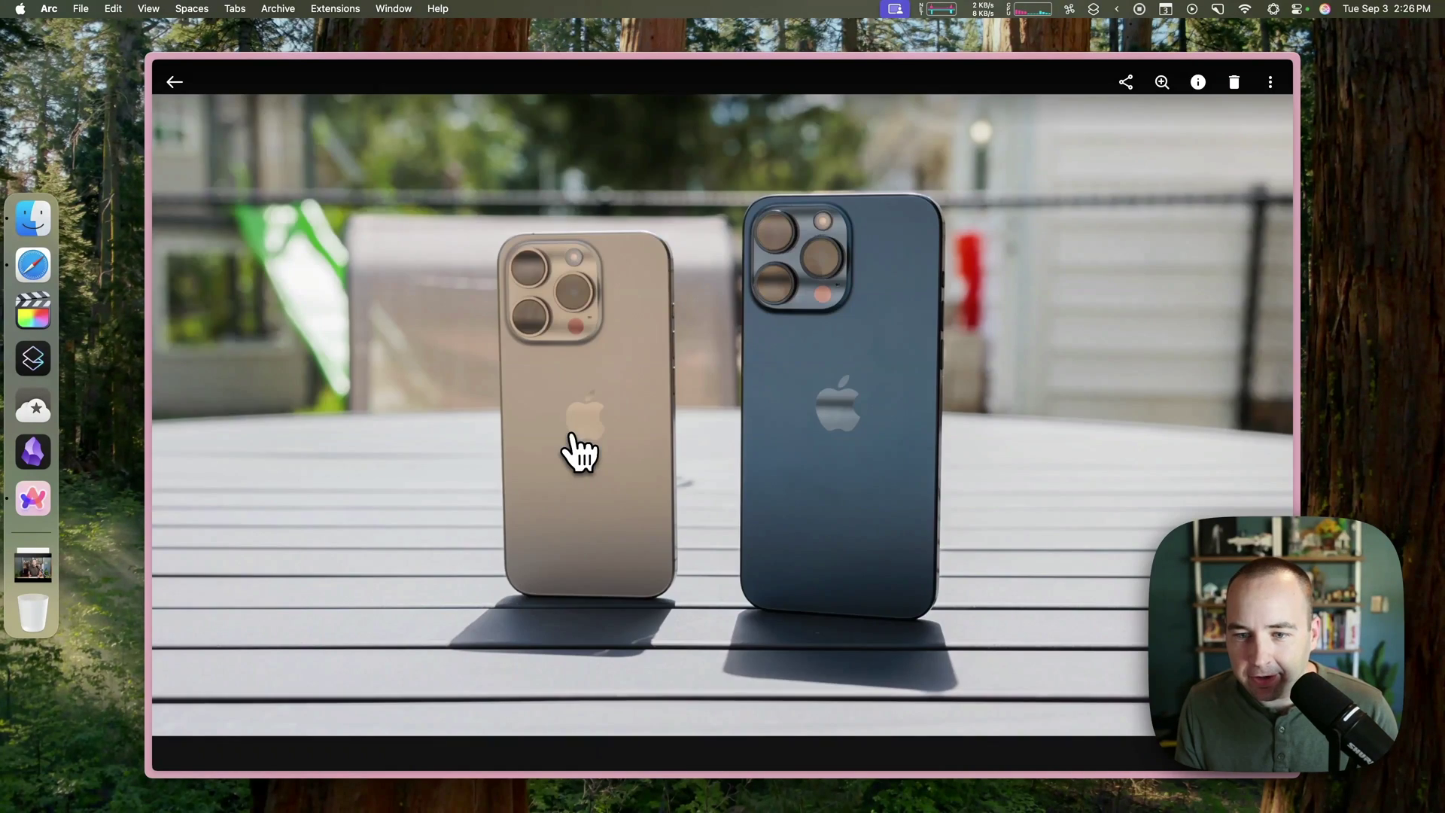
pyautogui.press('Escape')
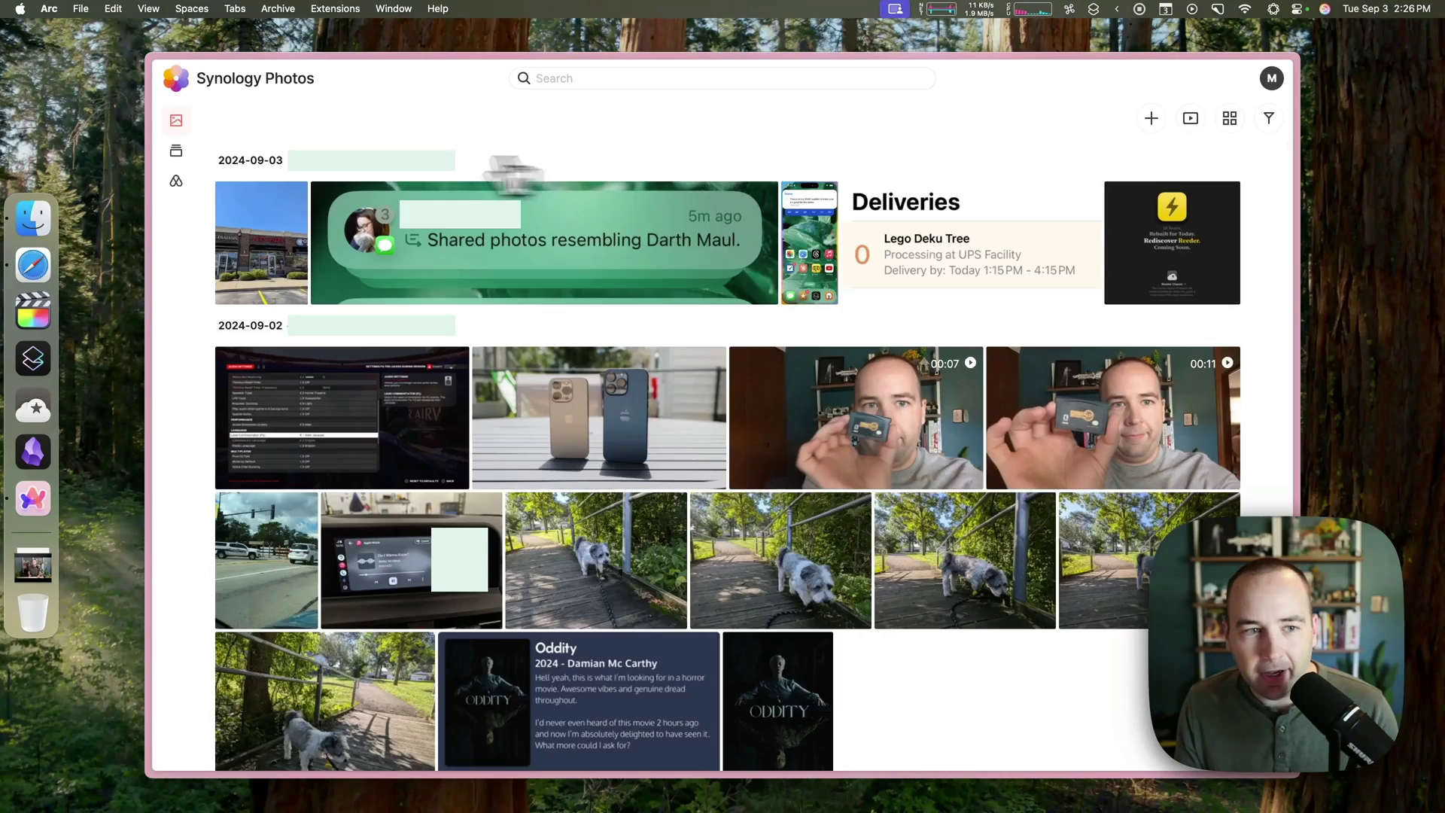
pyautogui.click(1133, 439)
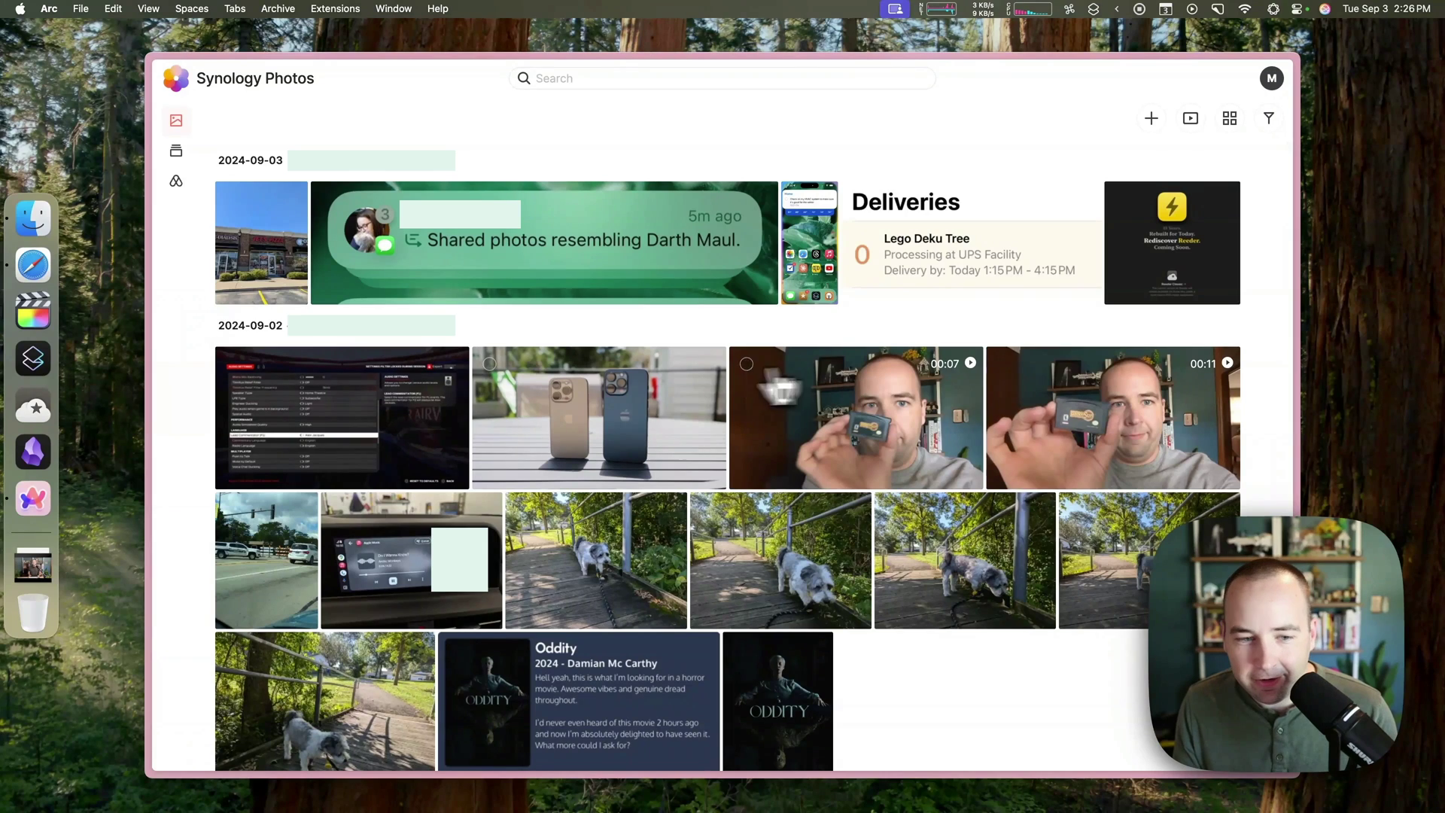
pyautogui.click(439, 440)
pyautogui.press('Escape')
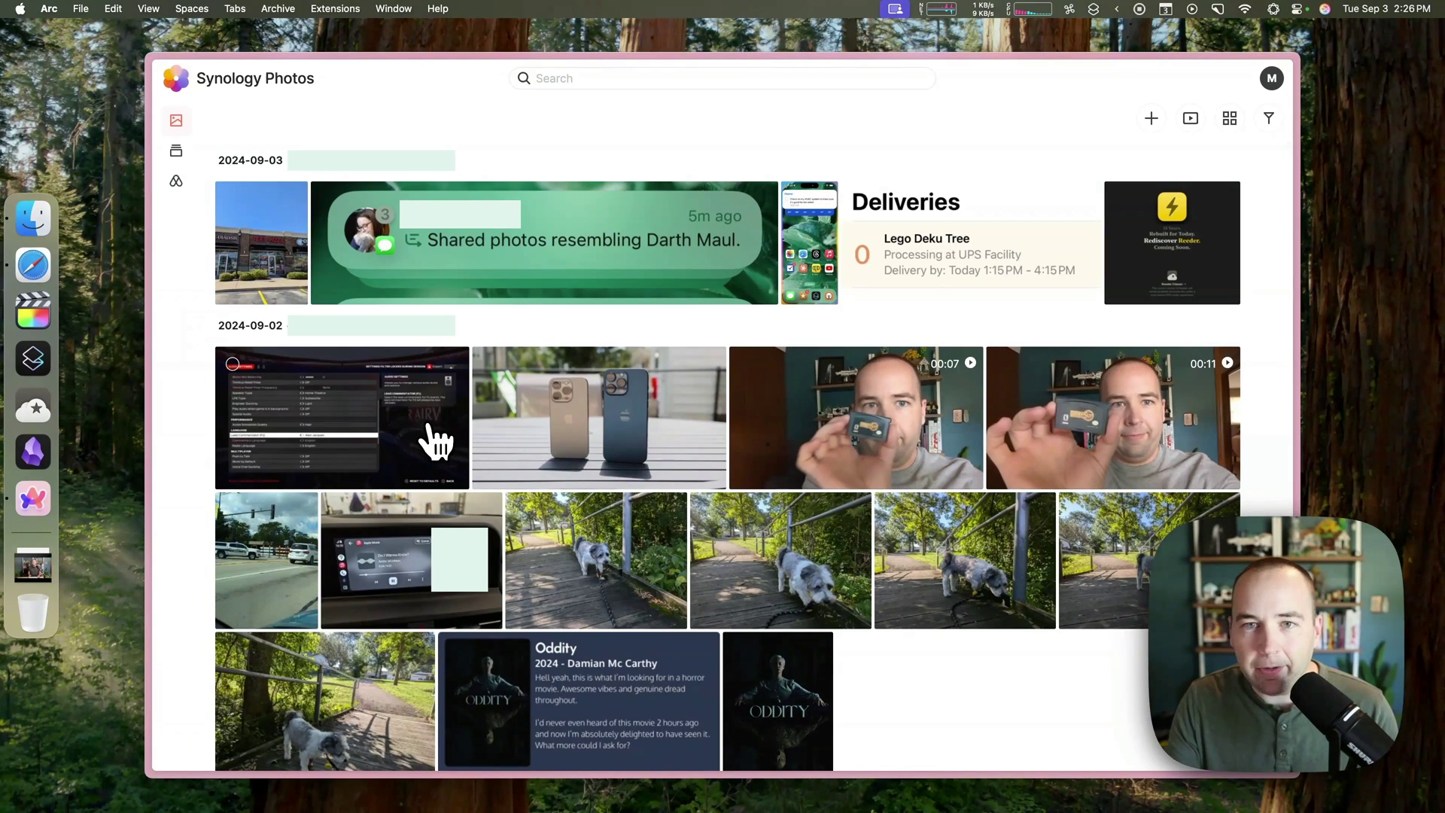
# - Start sharing the Deliveries screenshot, discard the unsaved changes, close it and bring up Finder
pyautogui.click(910, 260)
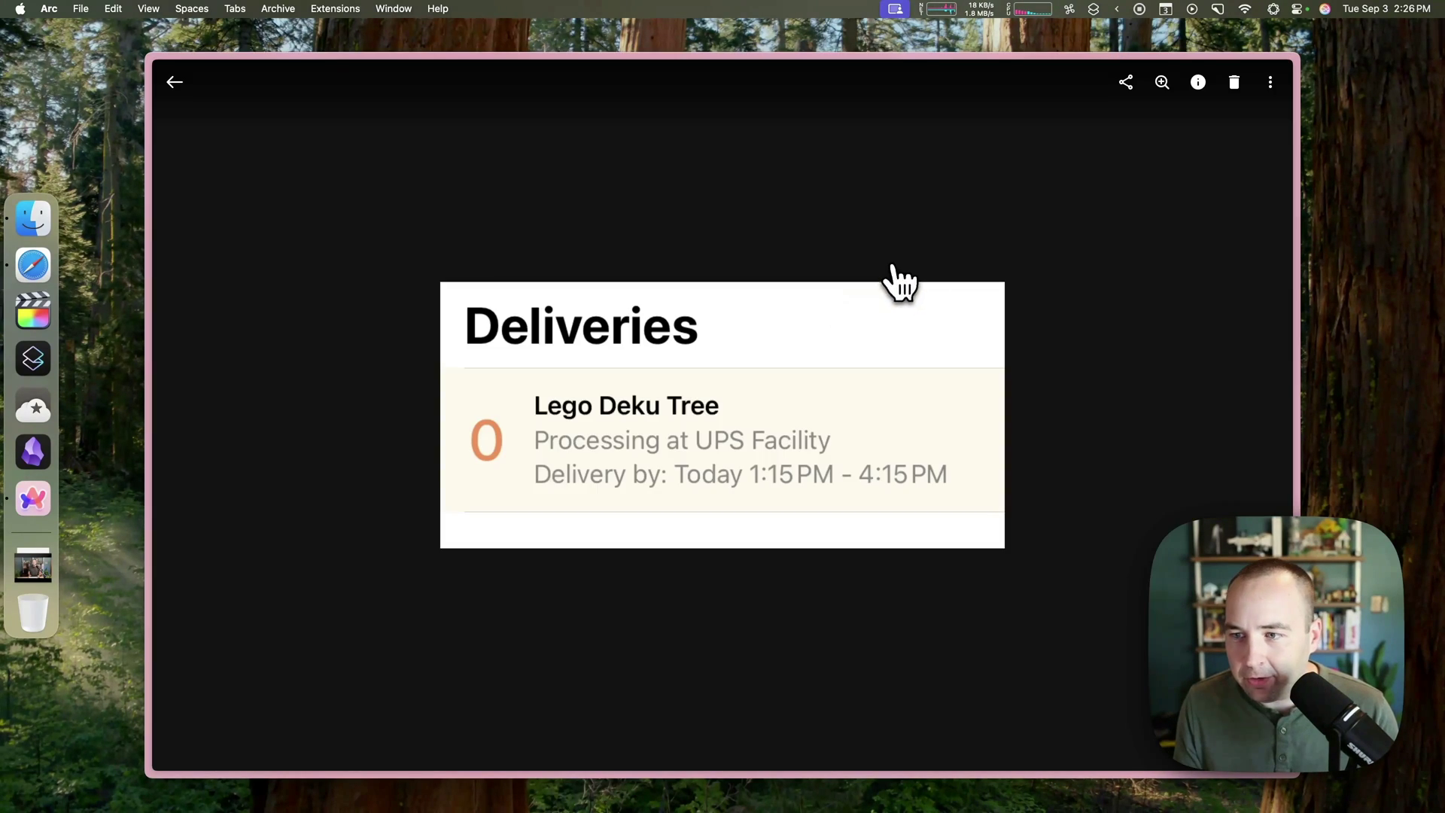
pyautogui.click(1125, 82)
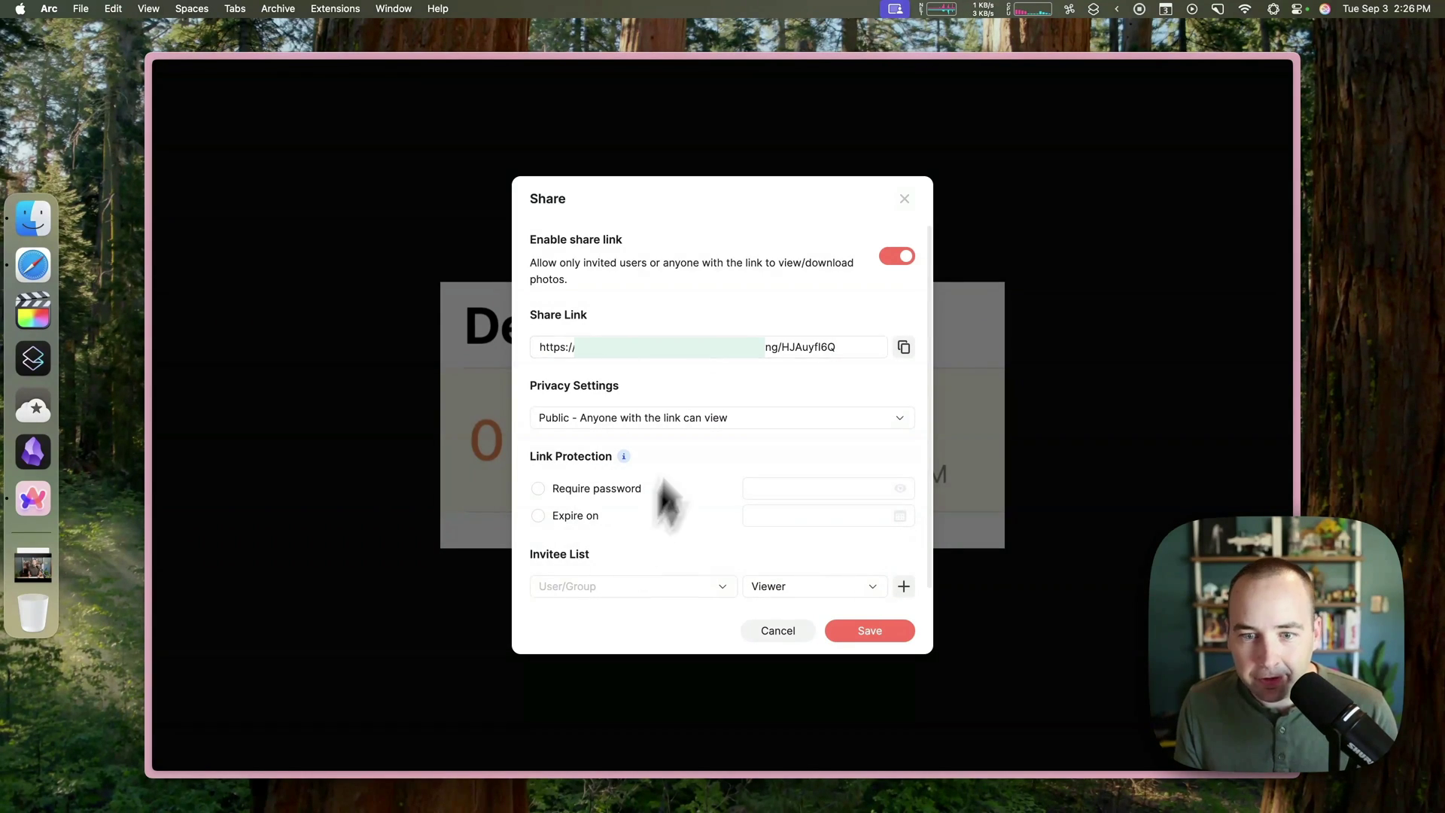
pyautogui.click(904, 199)
pyautogui.click(586, 437)
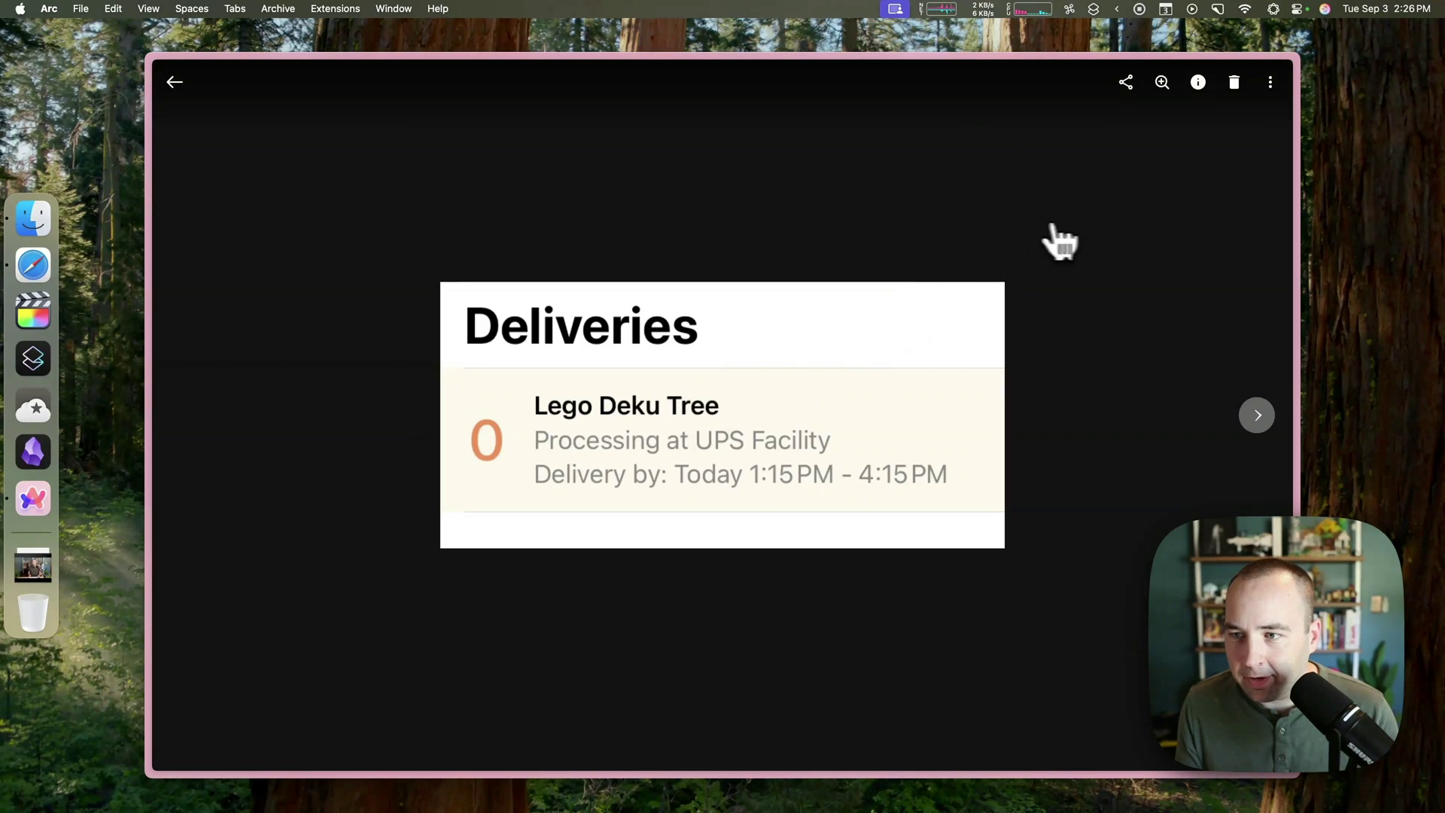
pyautogui.press('Escape')
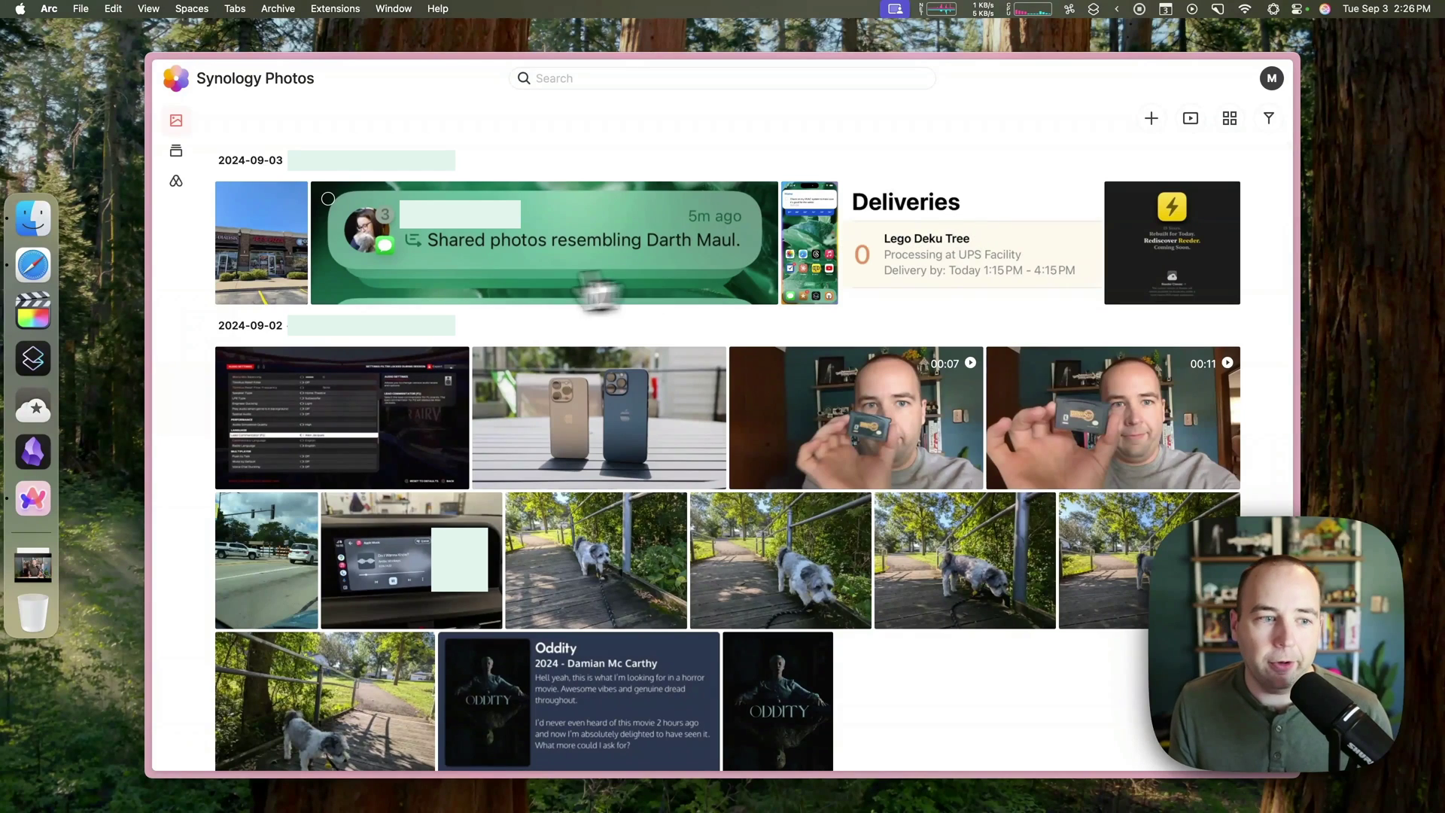
pyautogui.click(43, 223)
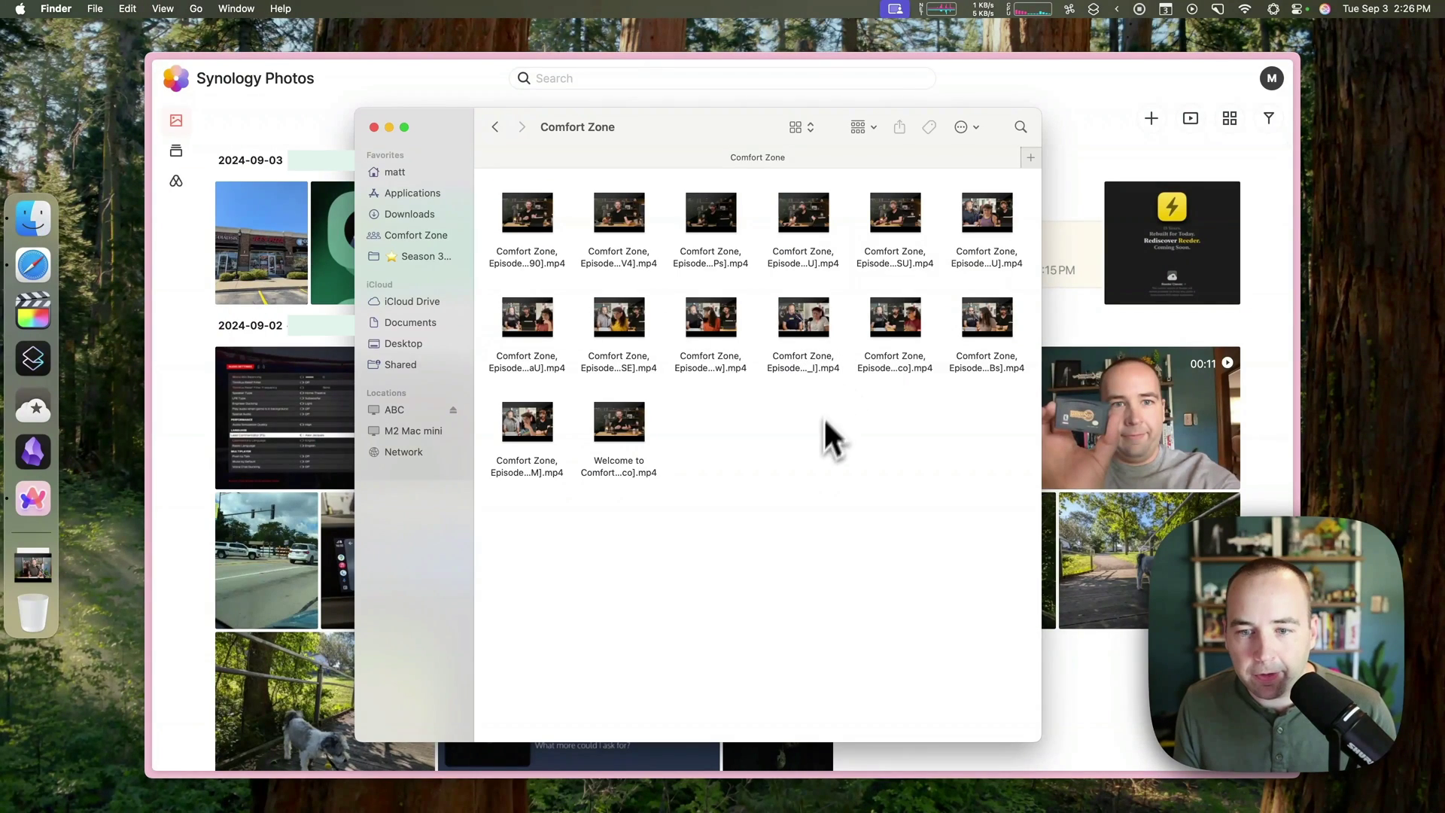
# - Navigate Finder from the home folder into Photos > MobileBackup to show the iPad backup folder
pyautogui.click(495, 127)
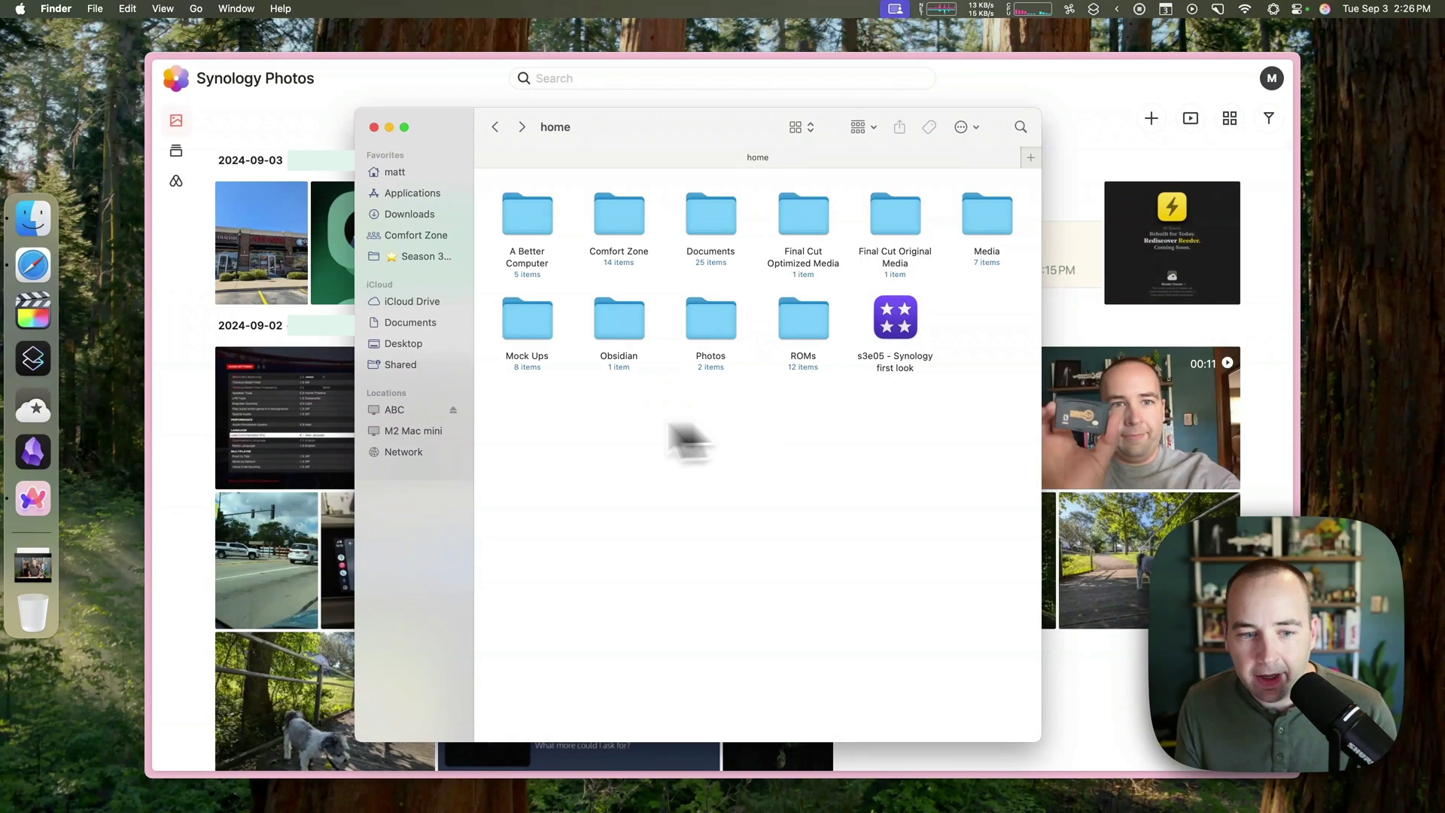
pyautogui.click(392, 410)
pyautogui.press('super+shift+h')
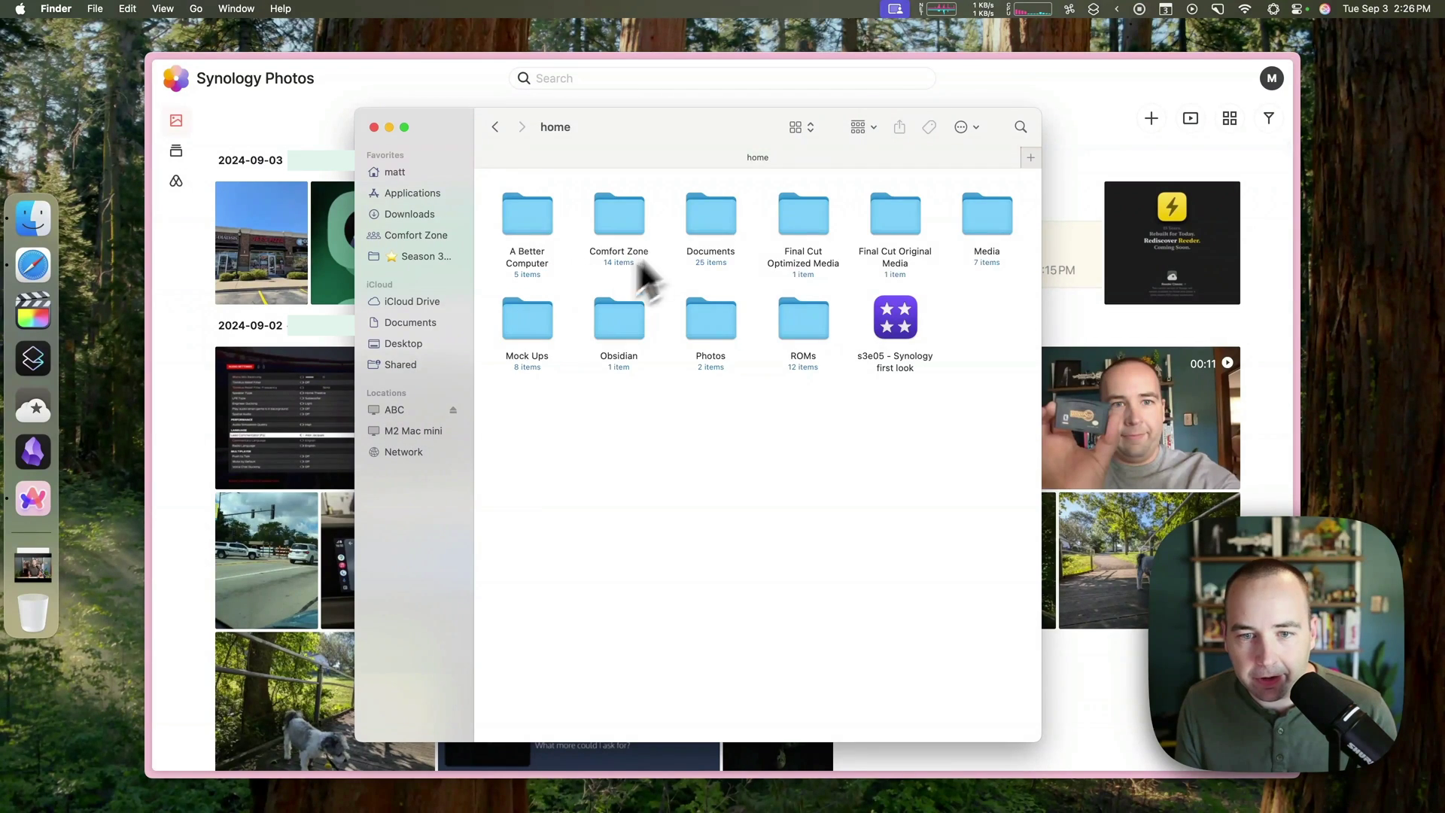
pyautogui.doubleClick(692, 318)
pyautogui.click(507, 213)
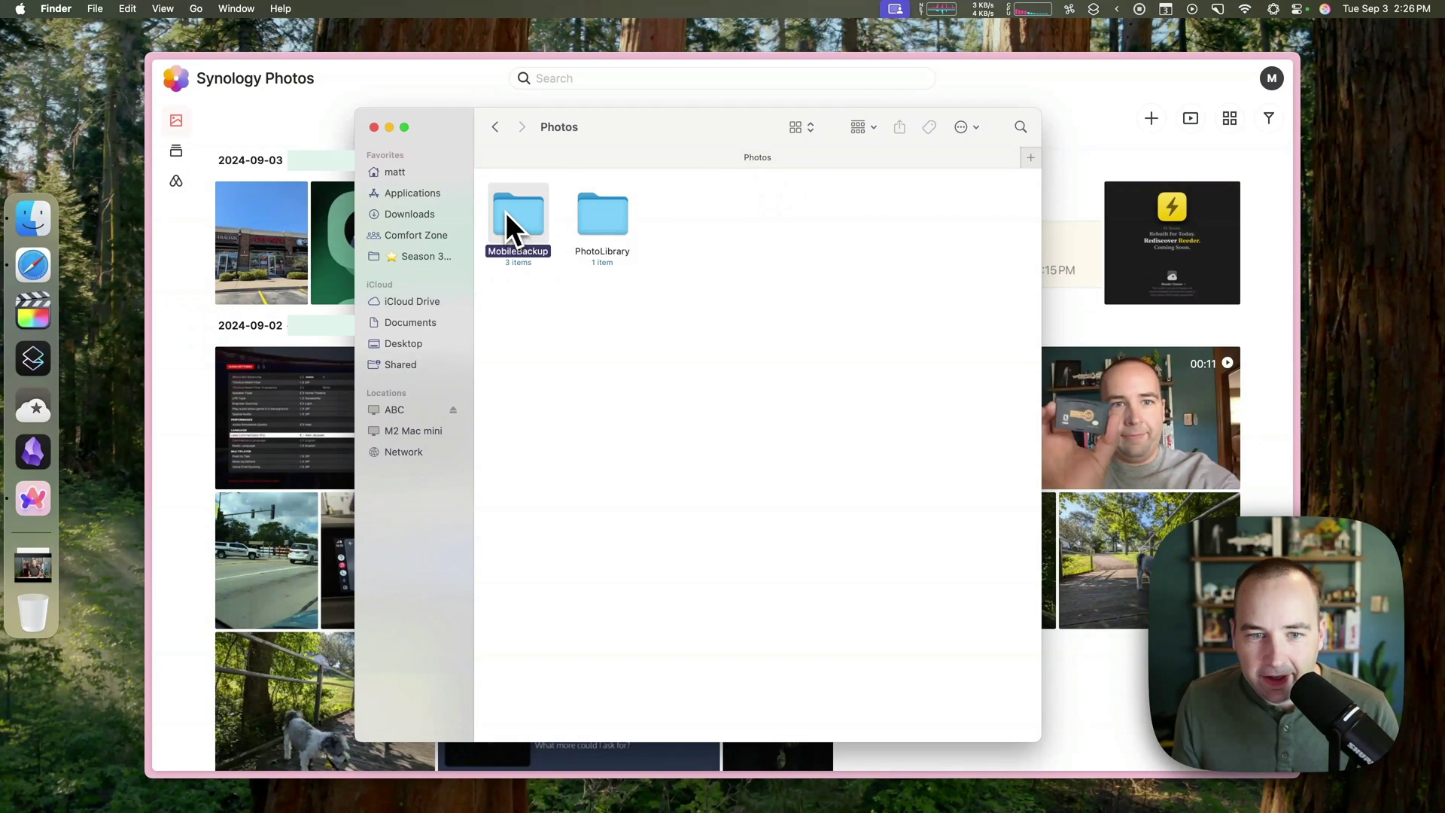
pyautogui.doubleClick(506, 216)
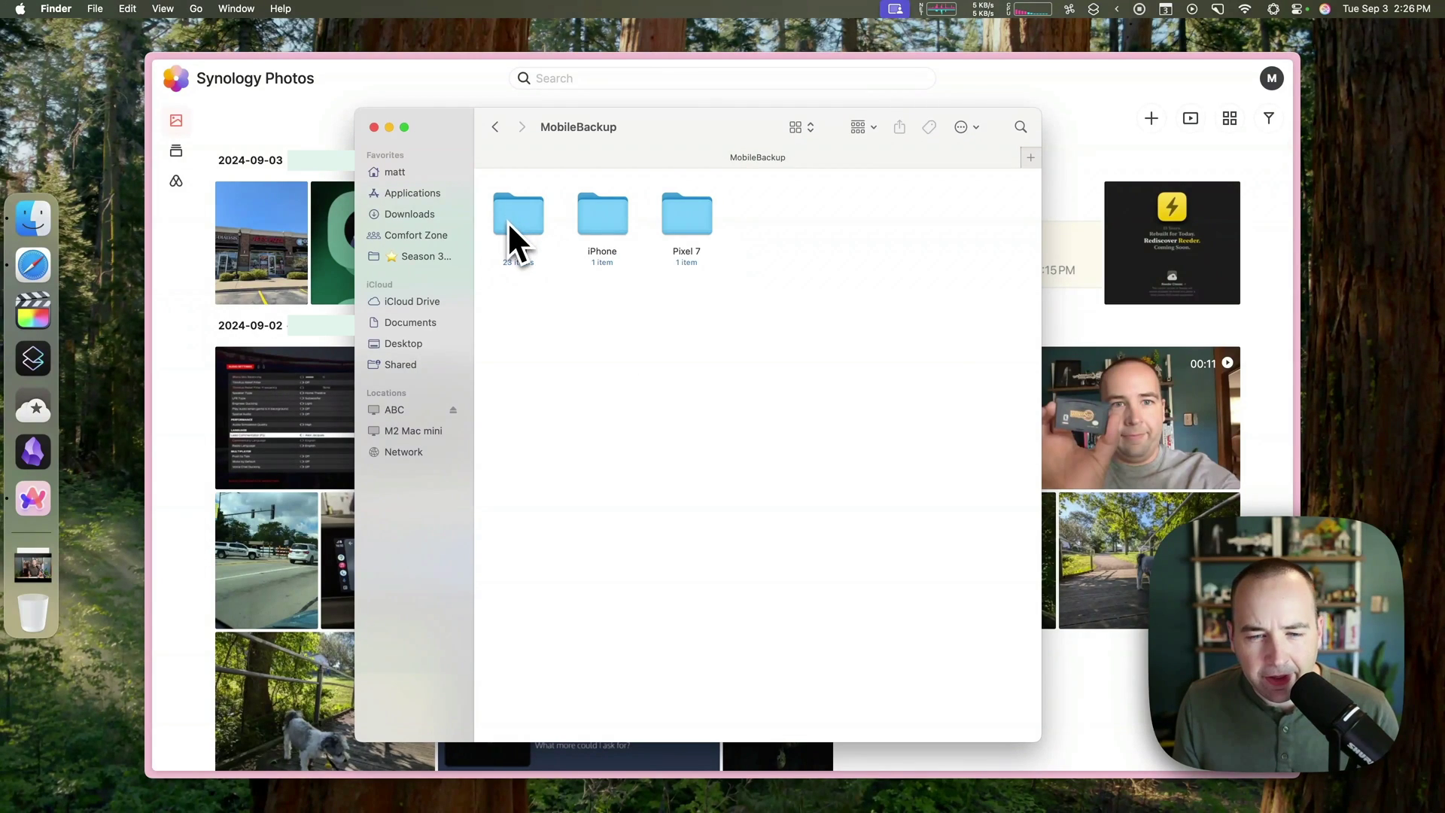
pyautogui.click(521, 242)
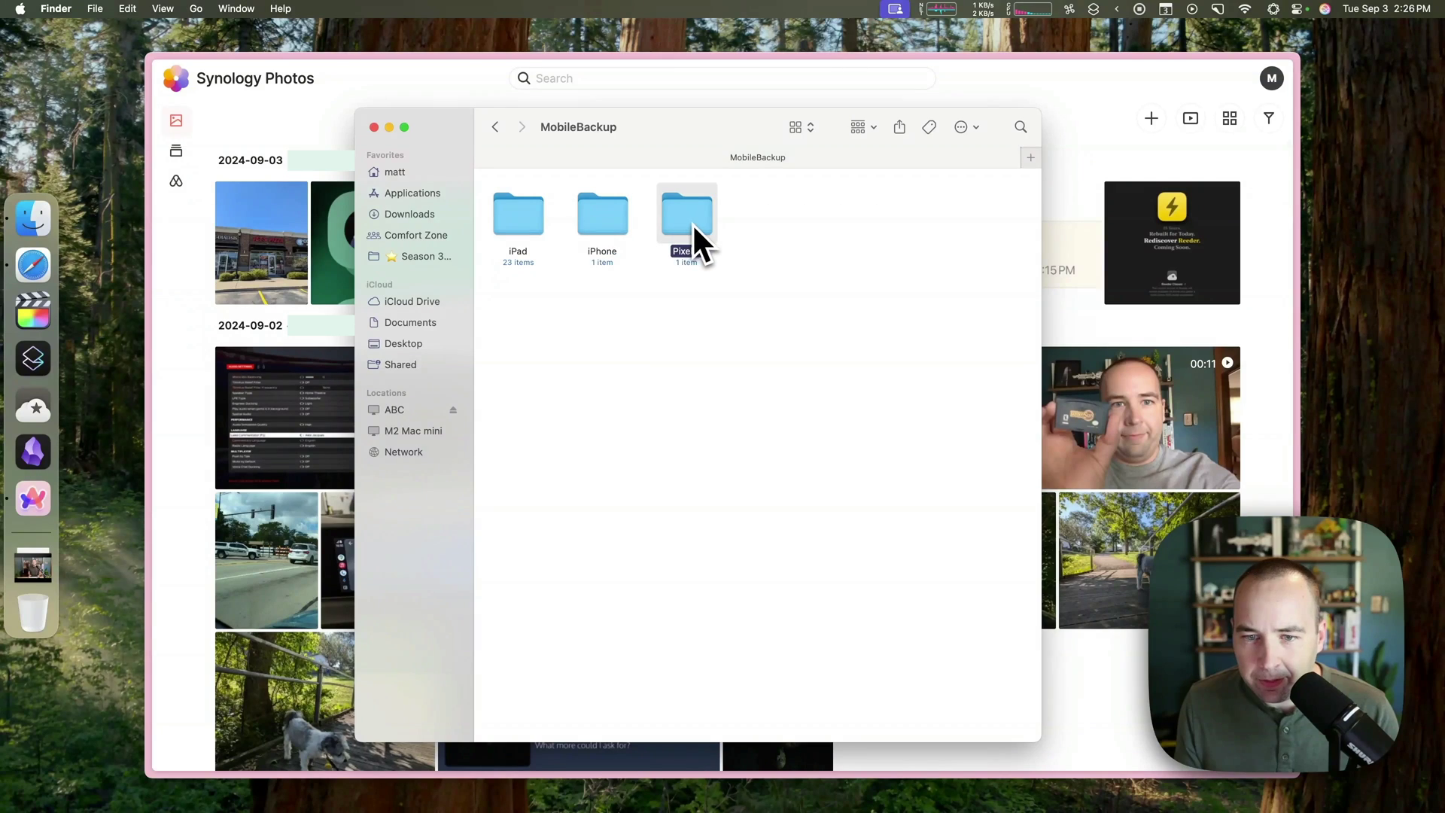
pyautogui.click(652, 299)
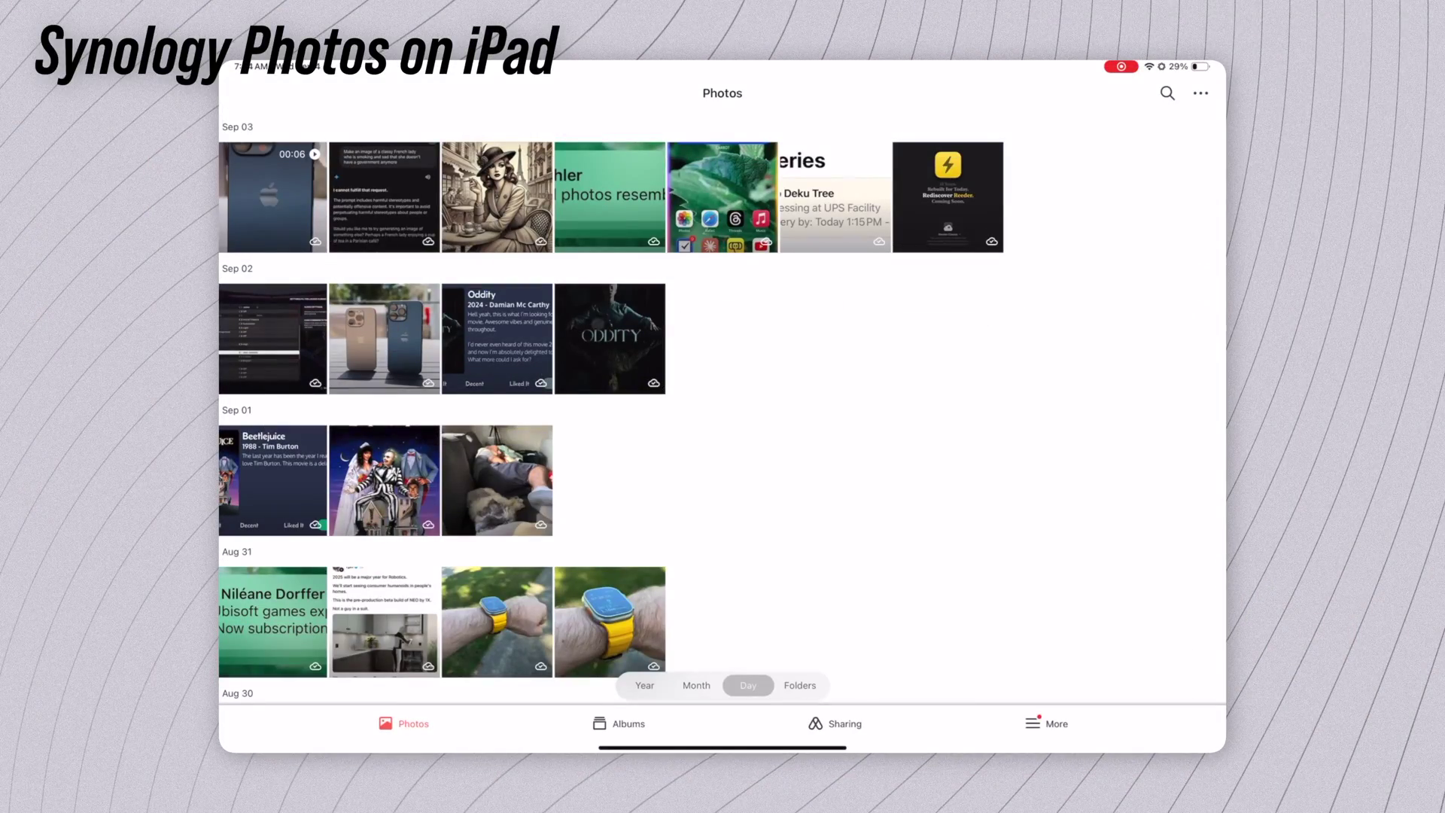
# - Play a Sep 03 video, then view the backup task queue and open Photo Backup settings
pyautogui.click(291, 181)
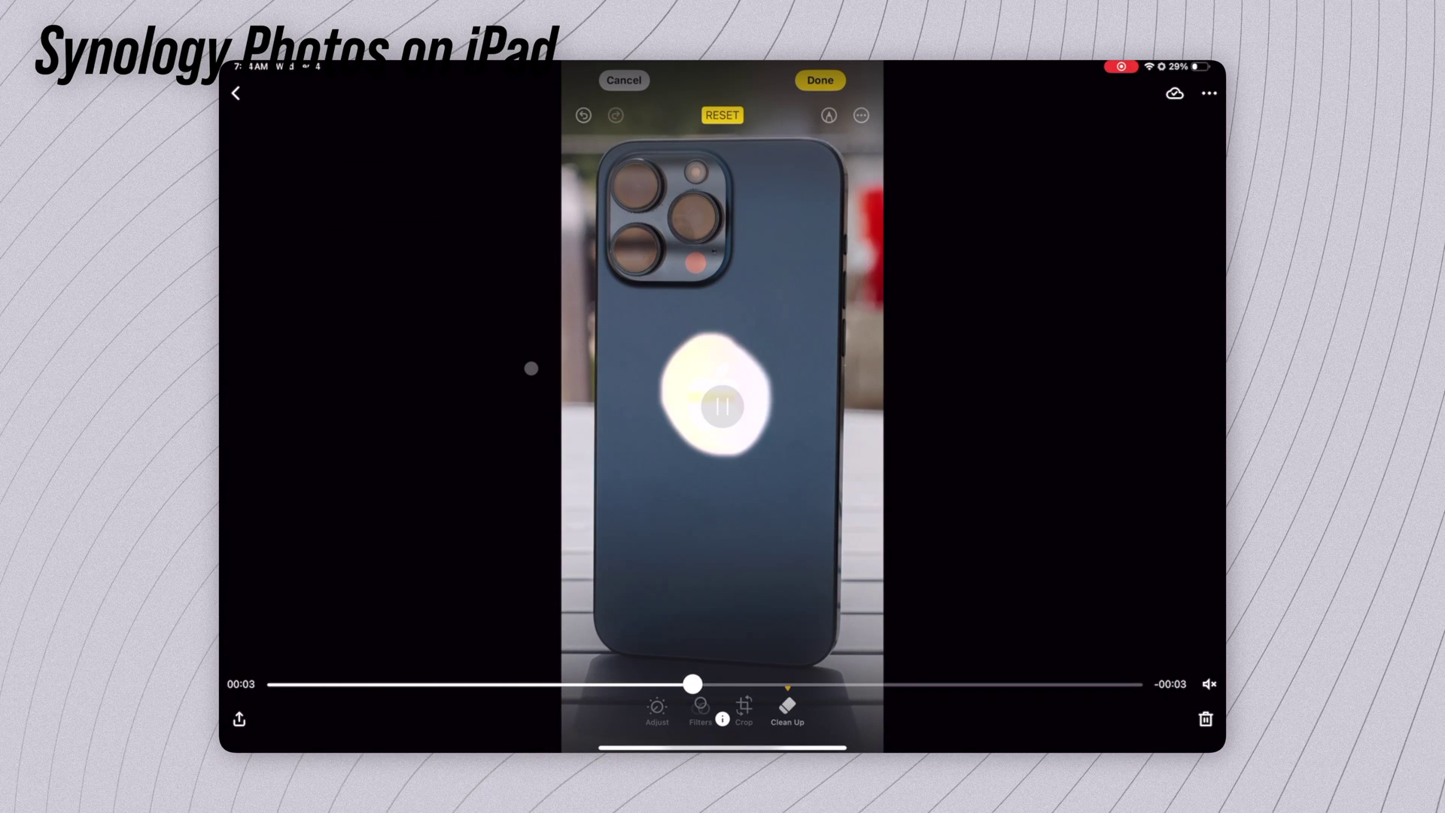
pyautogui.click(235, 93)
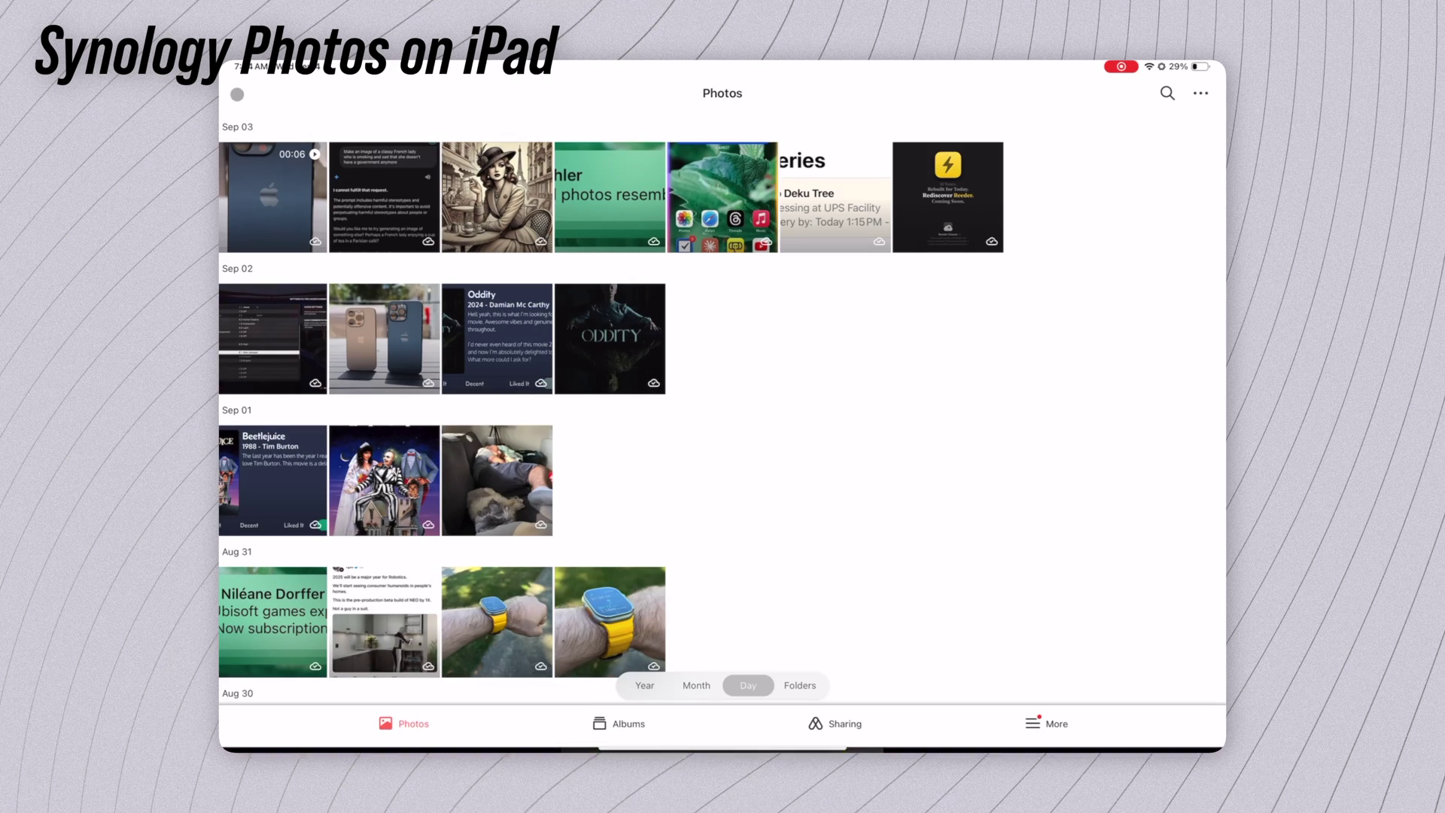
pyautogui.click(1053, 724)
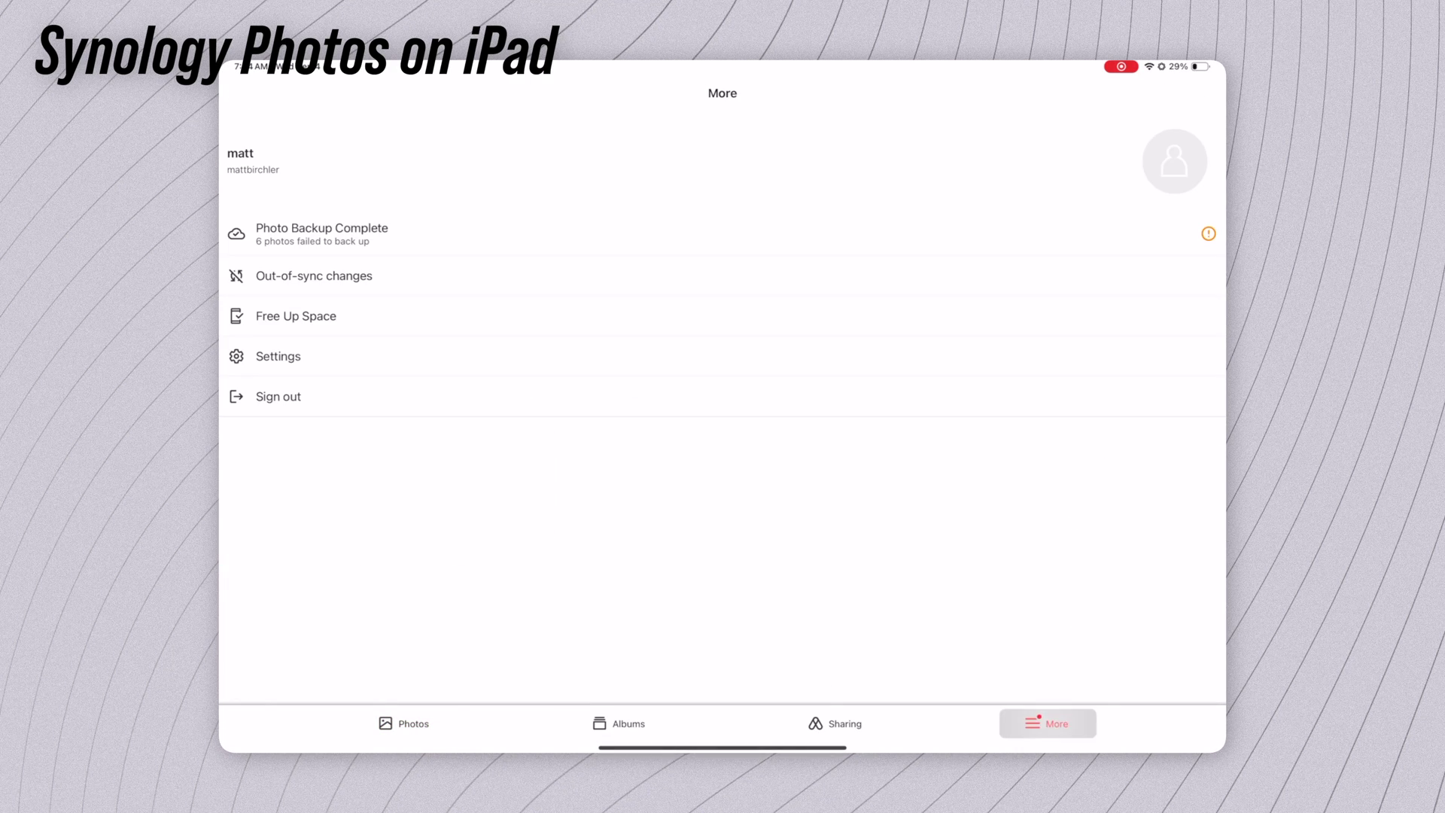
pyautogui.click(342, 238)
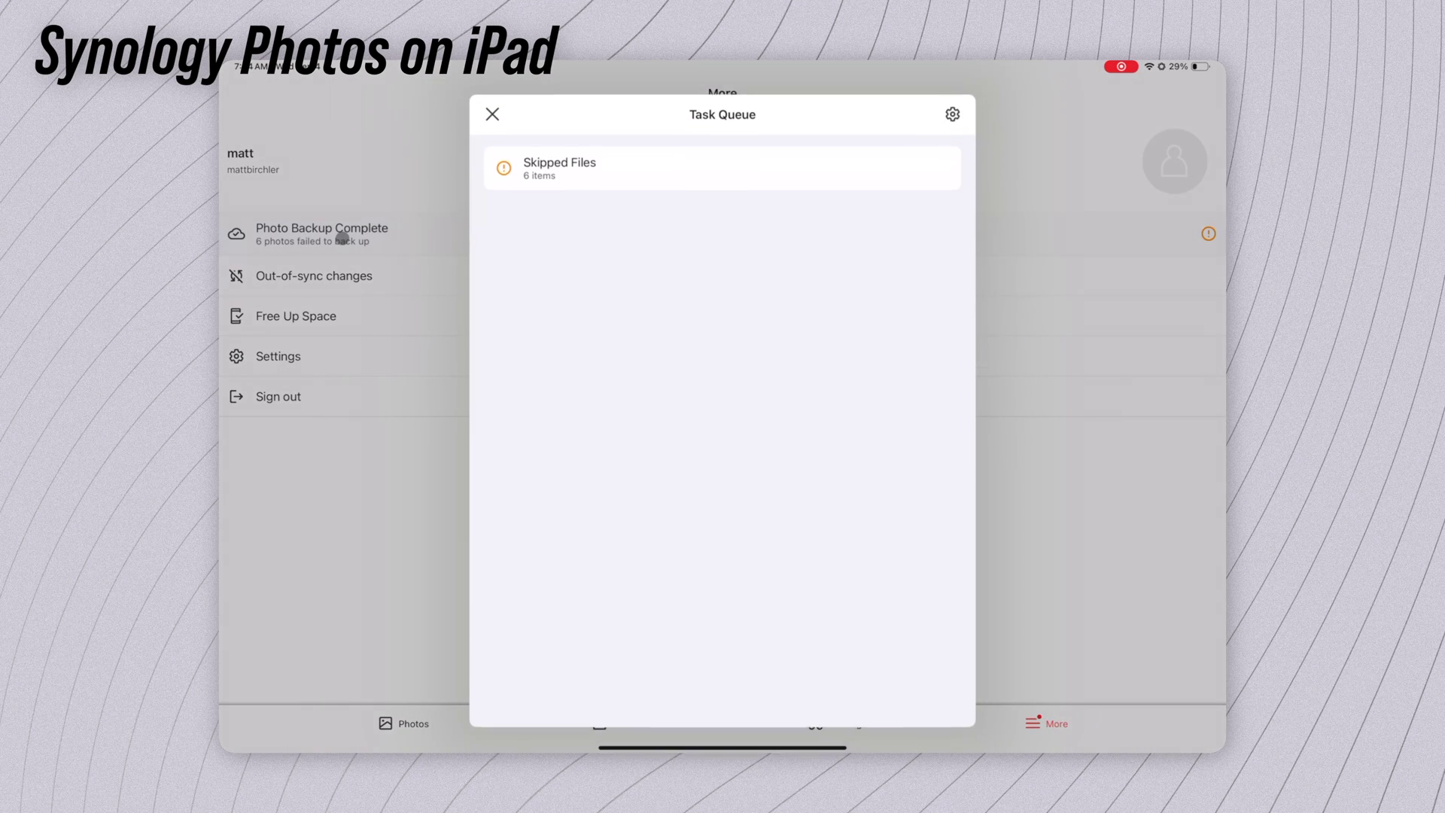
pyautogui.click(952, 109)
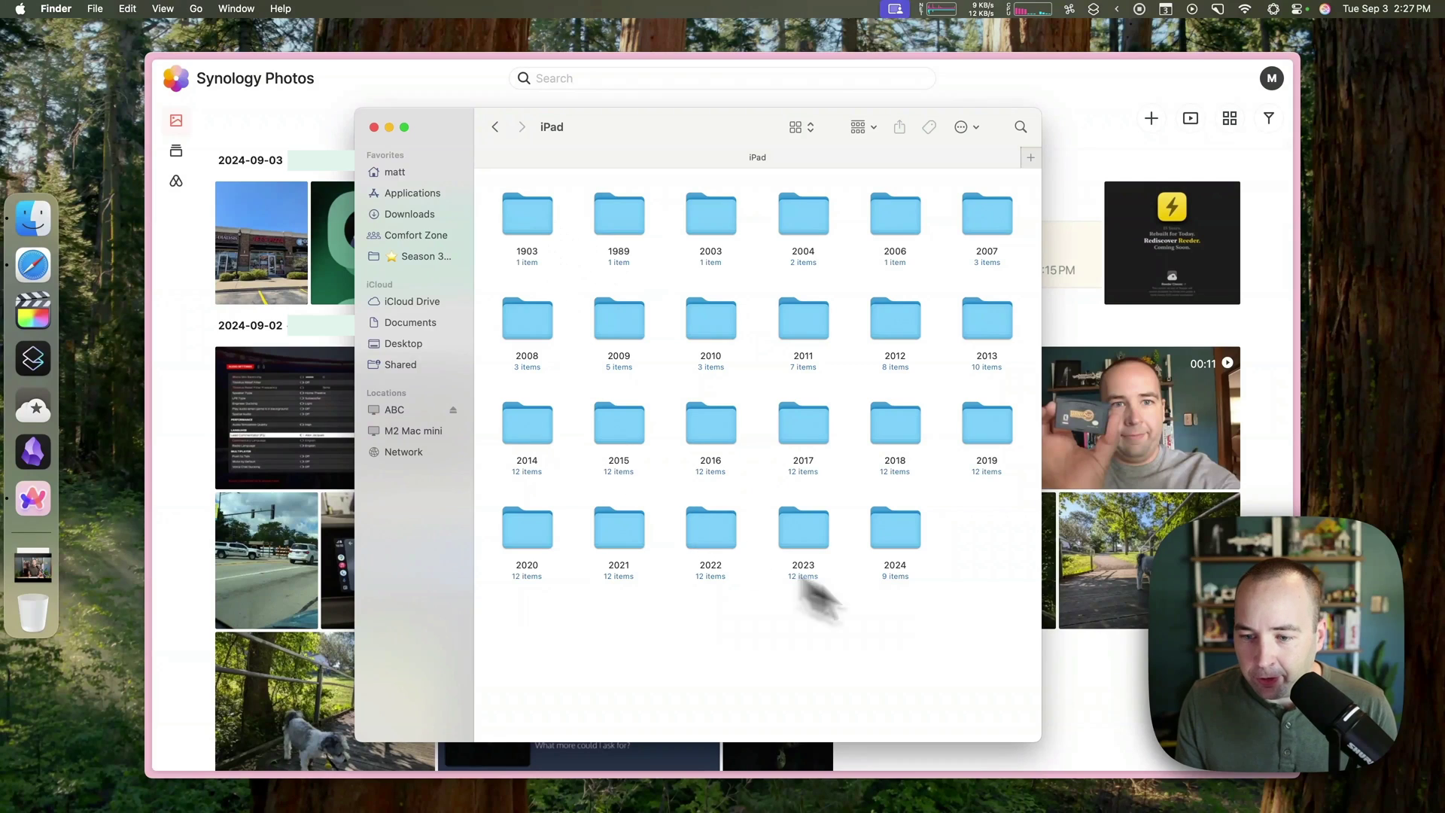
# - Open 2024/09 in the iPad backup, Quick Look IMG_0252.JPEG, then bring Synology Photos forward
pyautogui.doubleClick(895, 532)
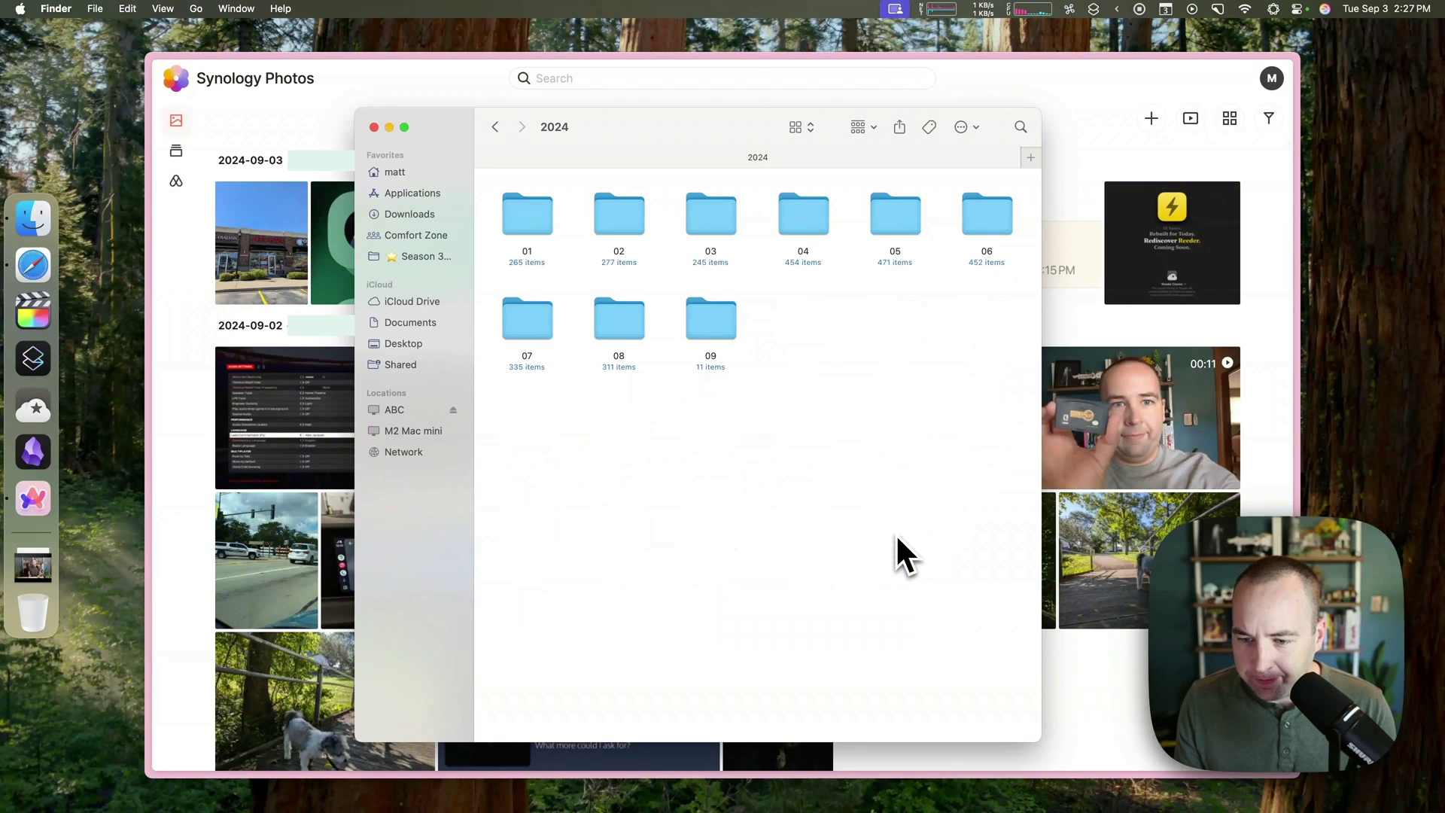
pyautogui.doubleClick(713, 325)
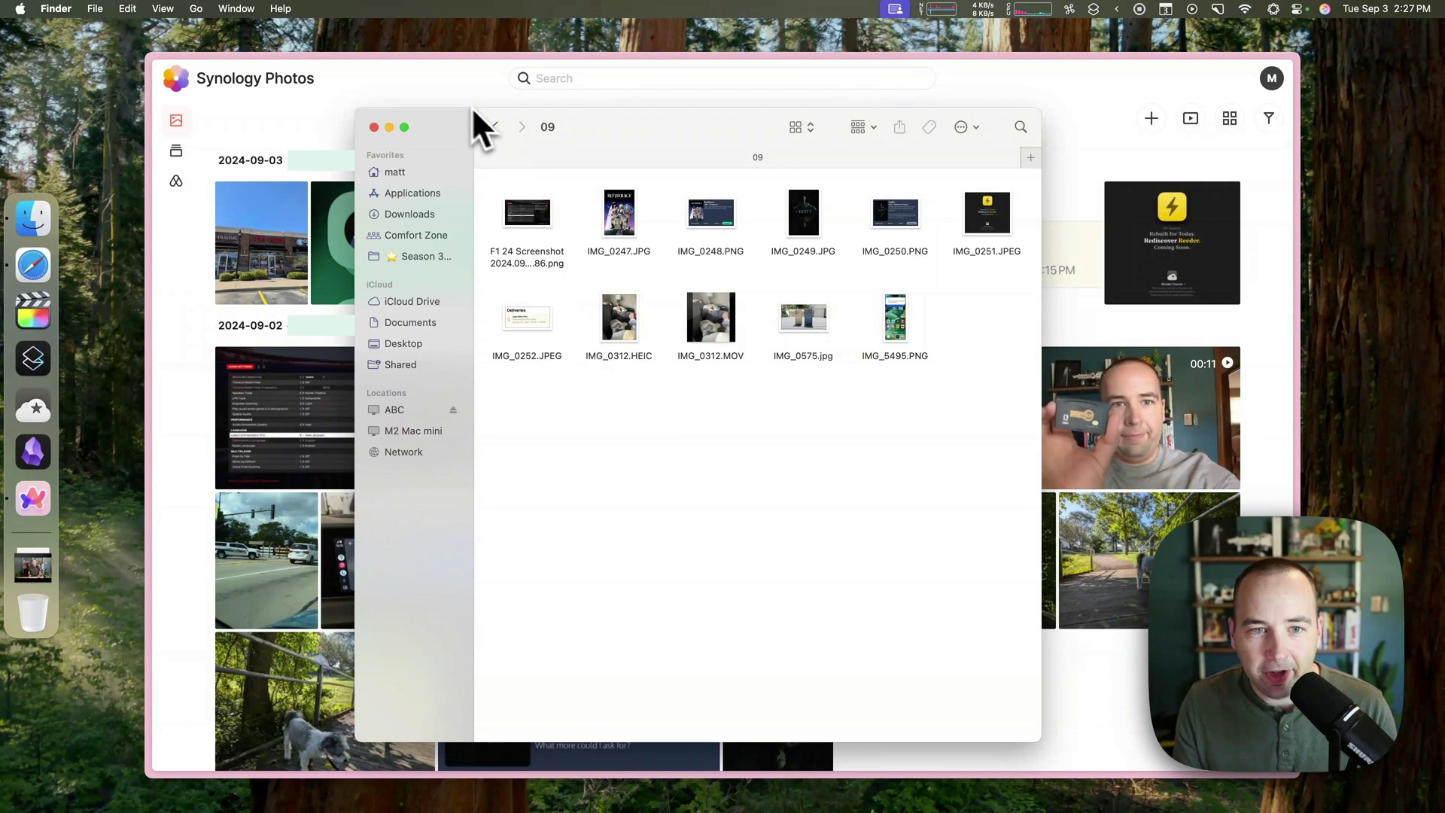
pyautogui.moveTo(477, 126); pyautogui.dragTo(276, 119)
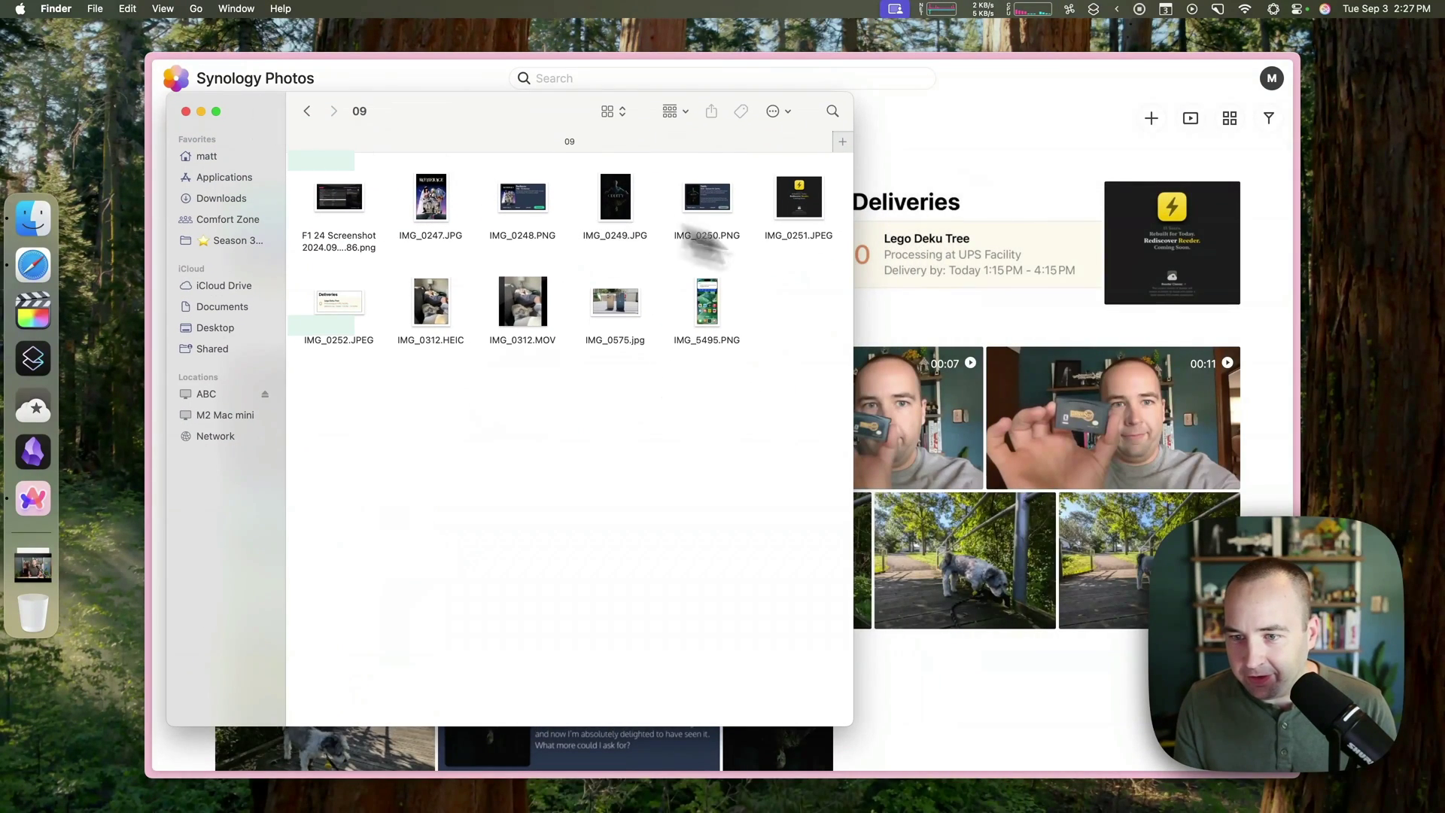
pyautogui.click(360, 311)
pyautogui.press('space')
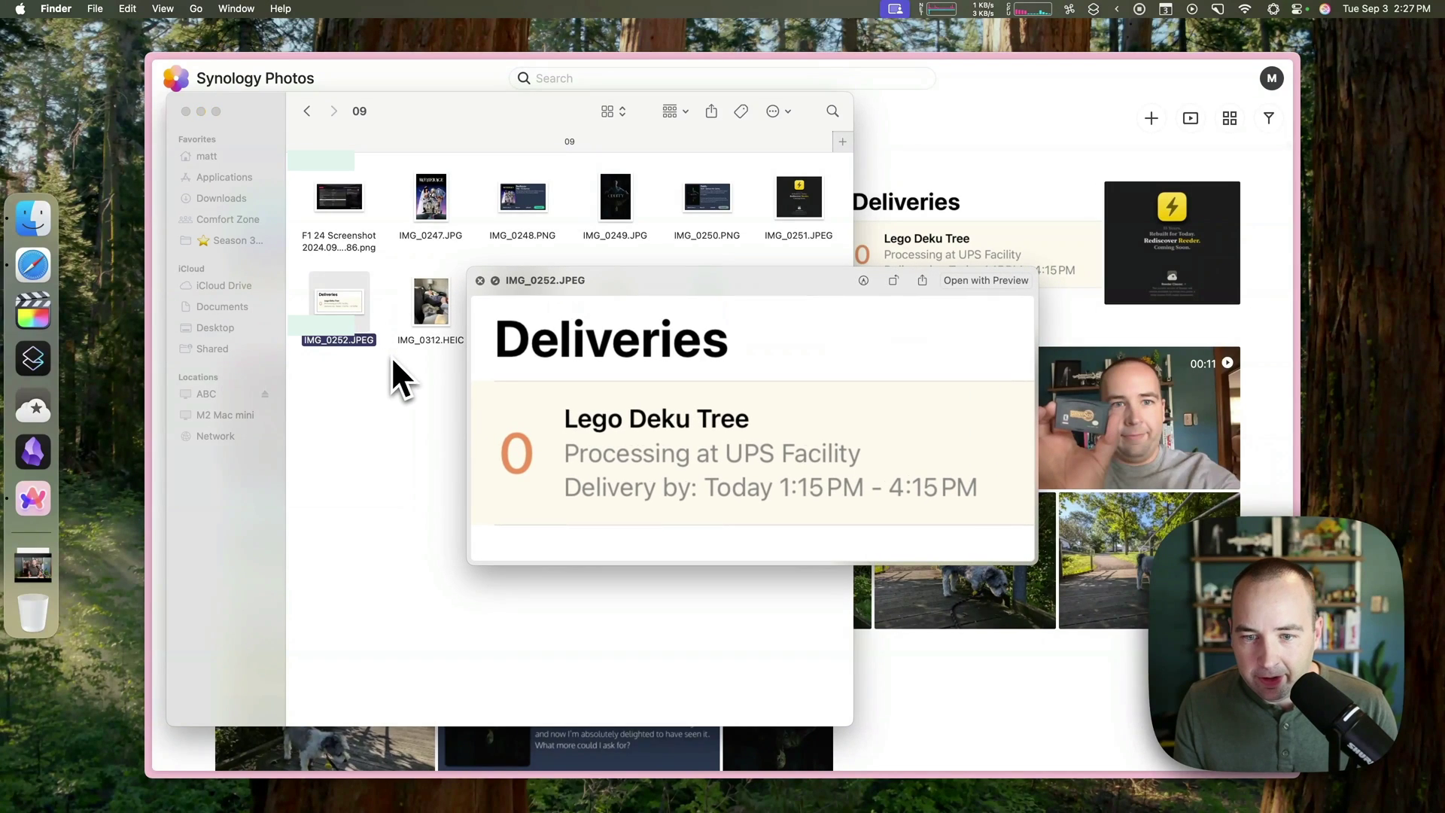
pyautogui.press('space')
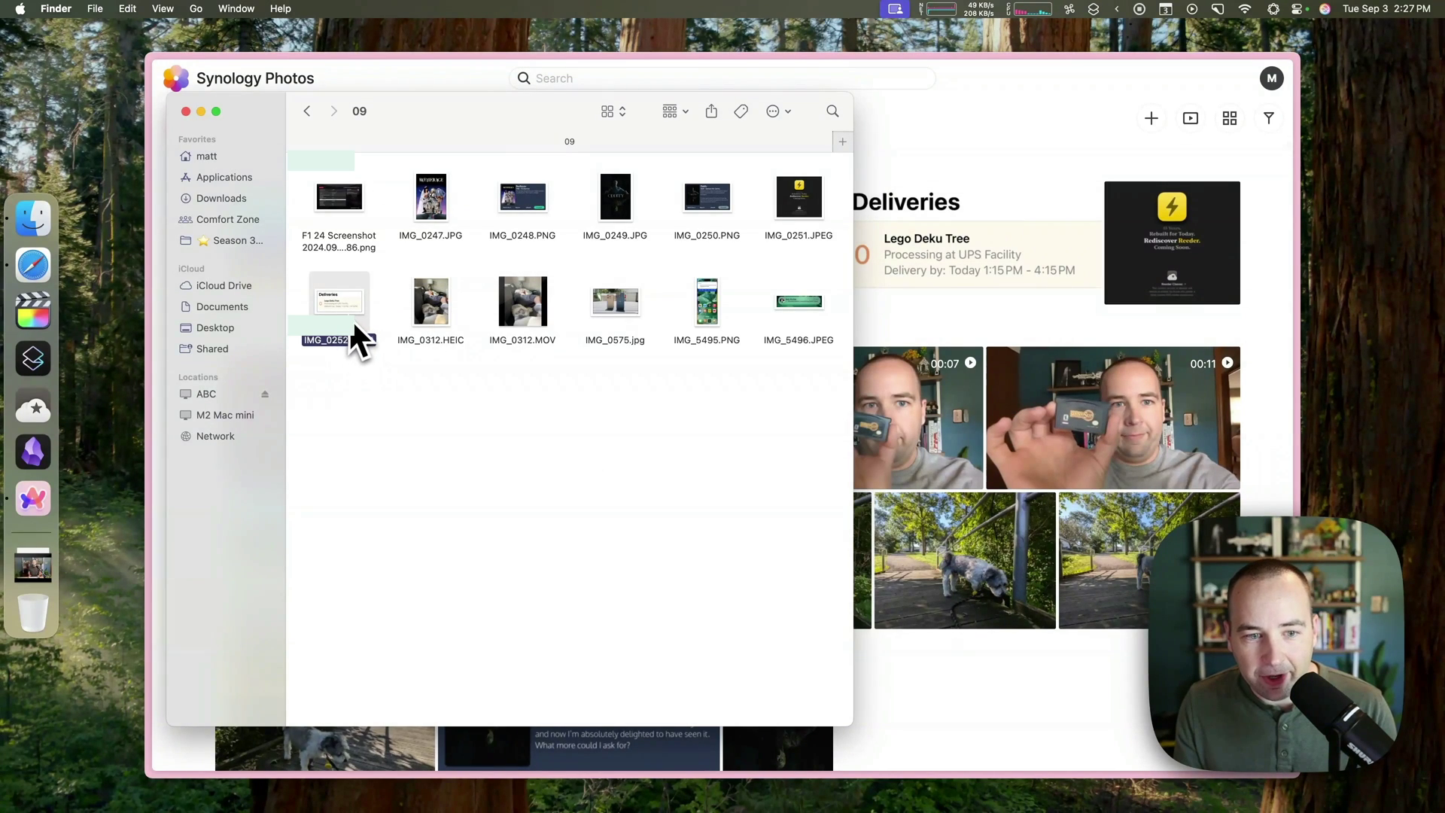
pyautogui.moveTo(510, 113); pyautogui.dragTo(659, 127)
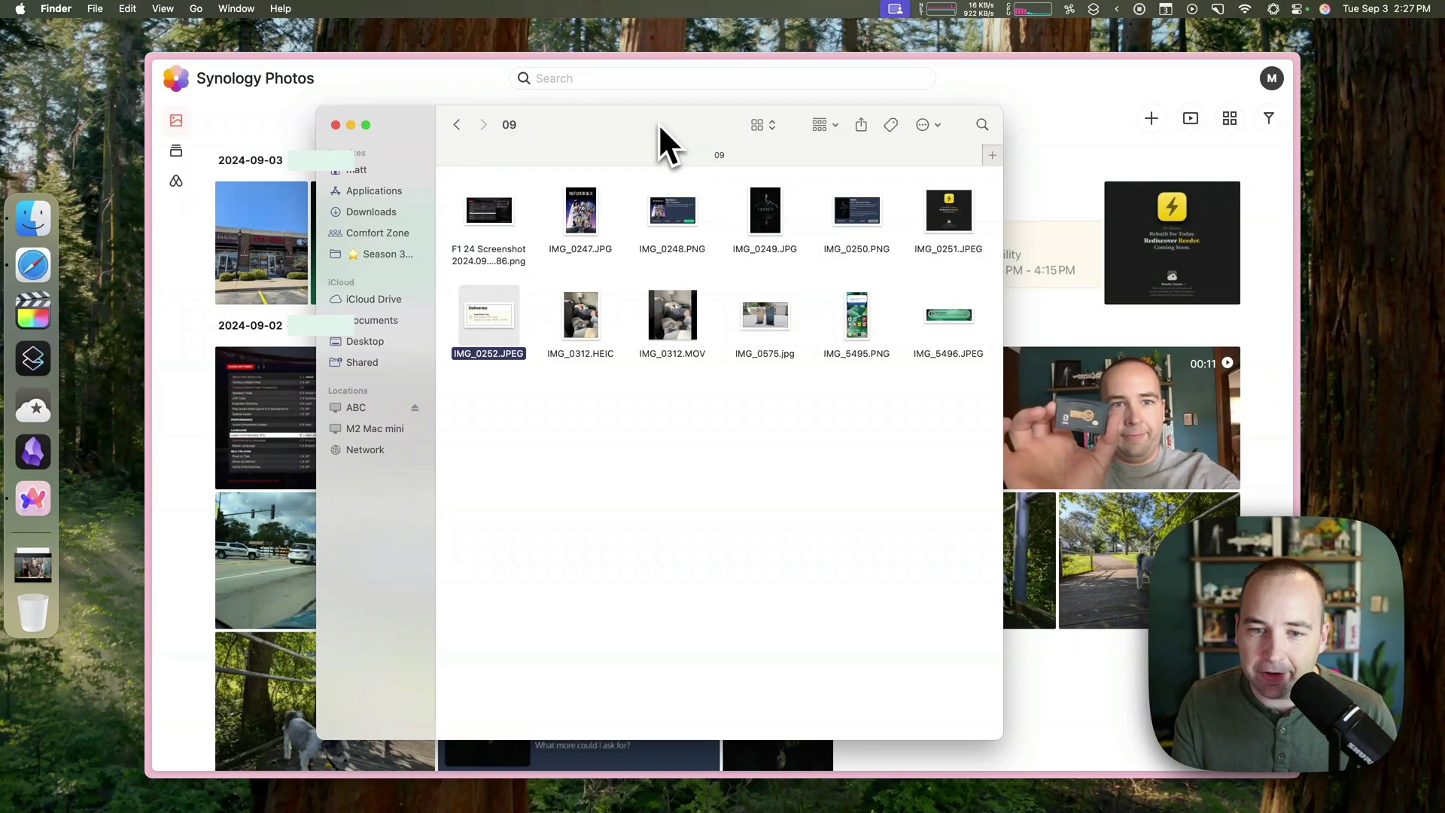
pyautogui.click(679, 450)
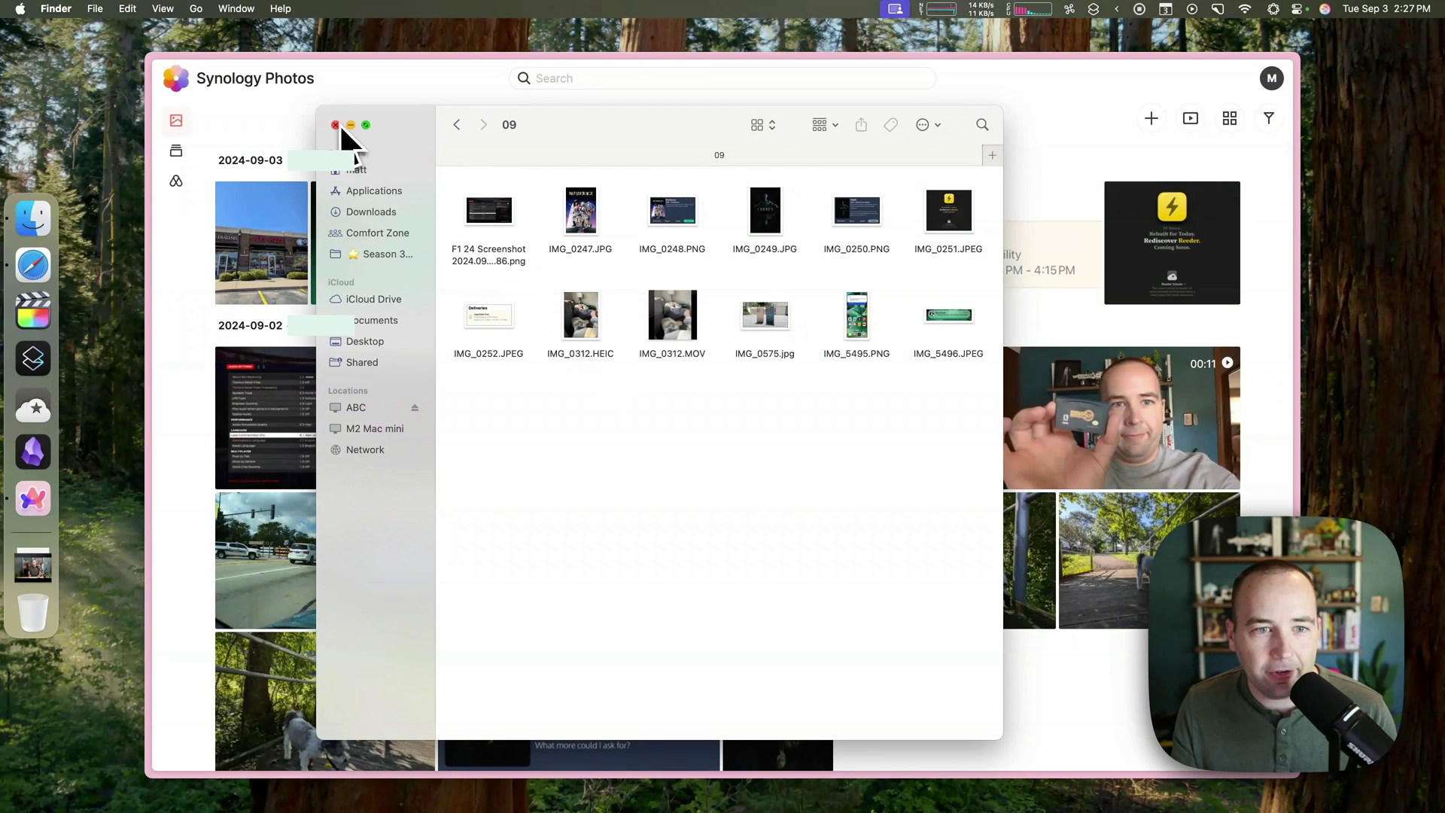
pyautogui.click(408, 96)
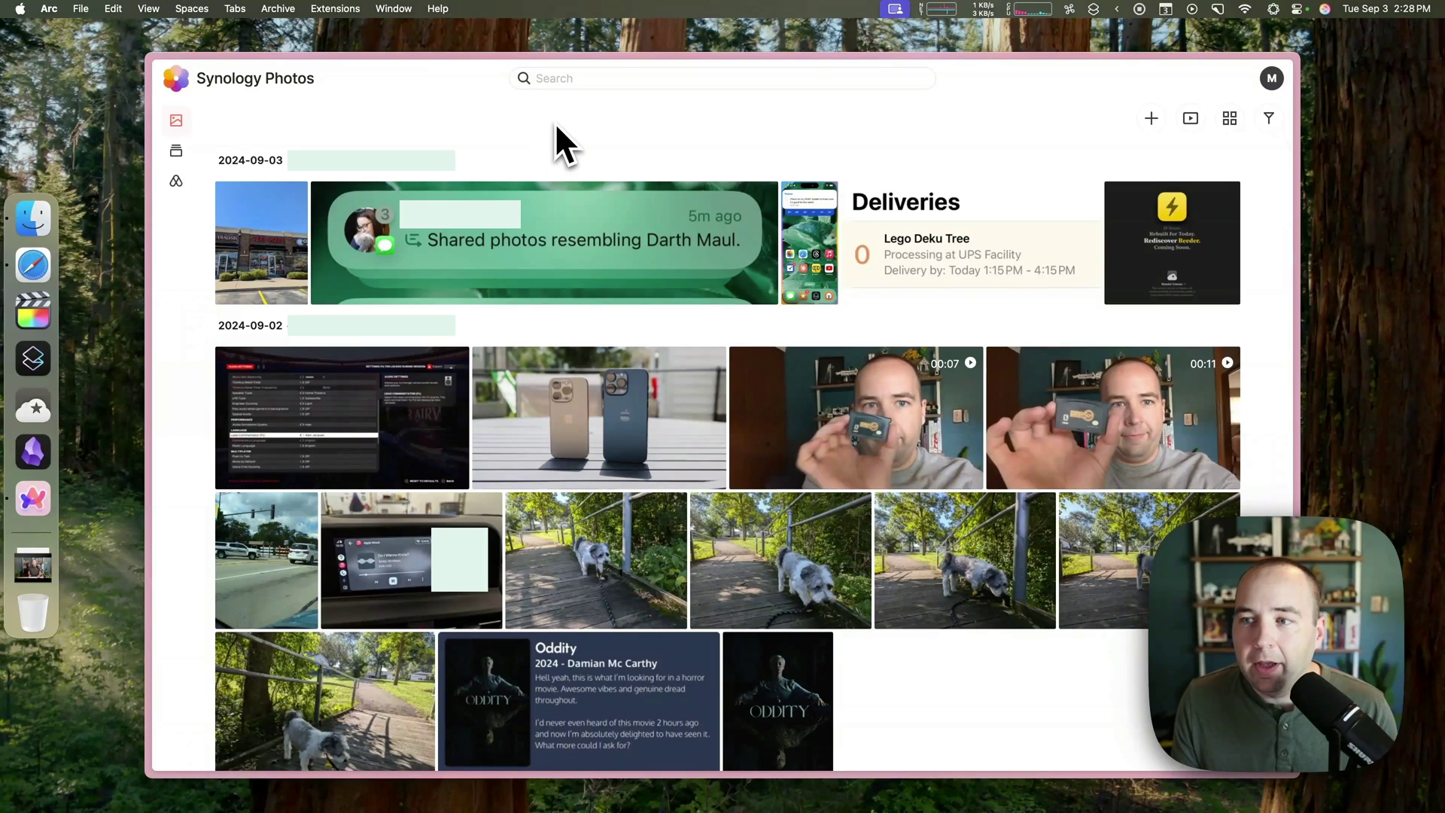
# - Close the Synology Photos tab and navigate Finder from the iPad folder back to Media
pyautogui.press('super+w')
pyautogui.press('super+Tab')
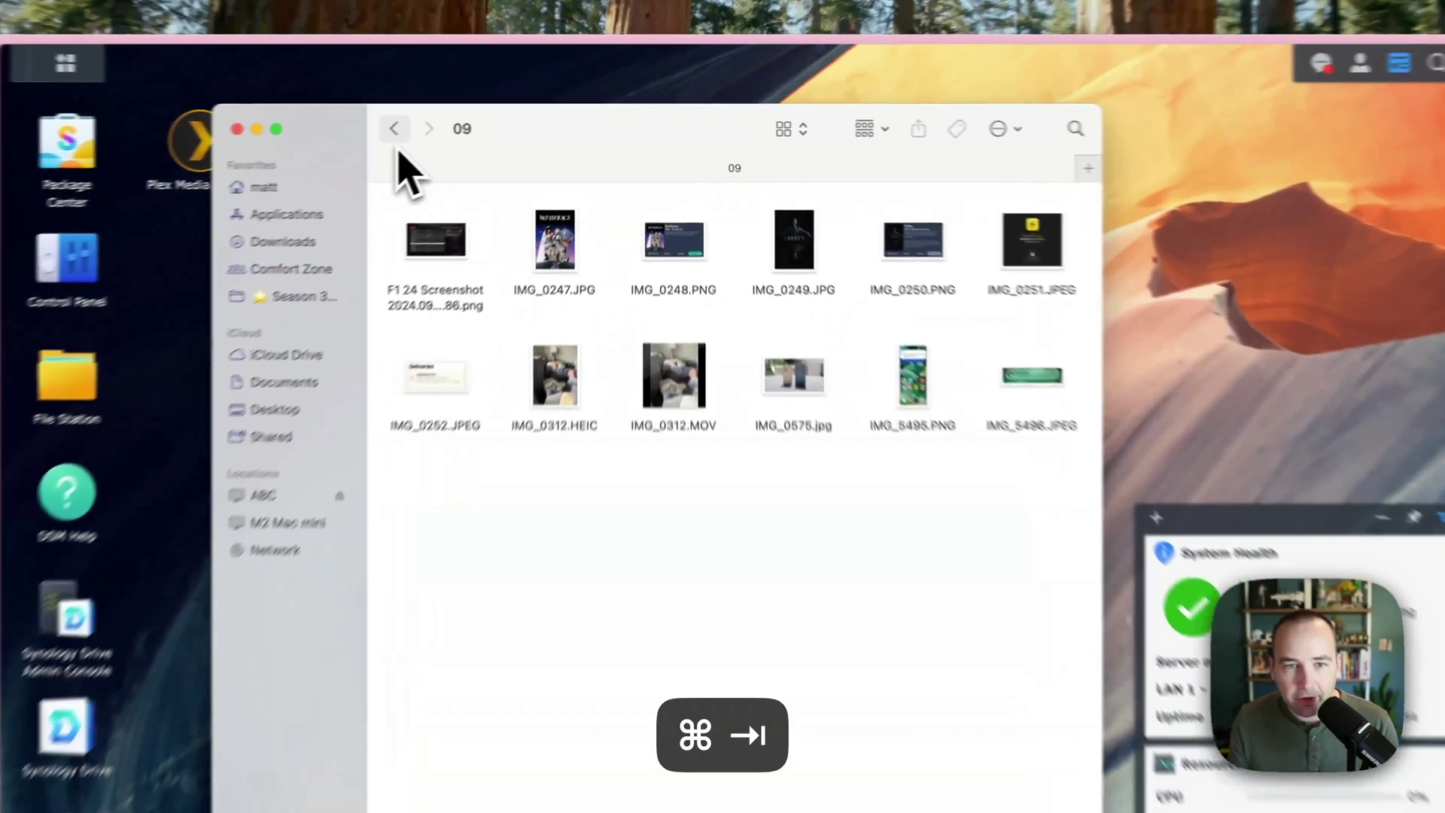
pyautogui.click(399, 144)
pyautogui.click(399, 145)
pyautogui.click(399, 145)
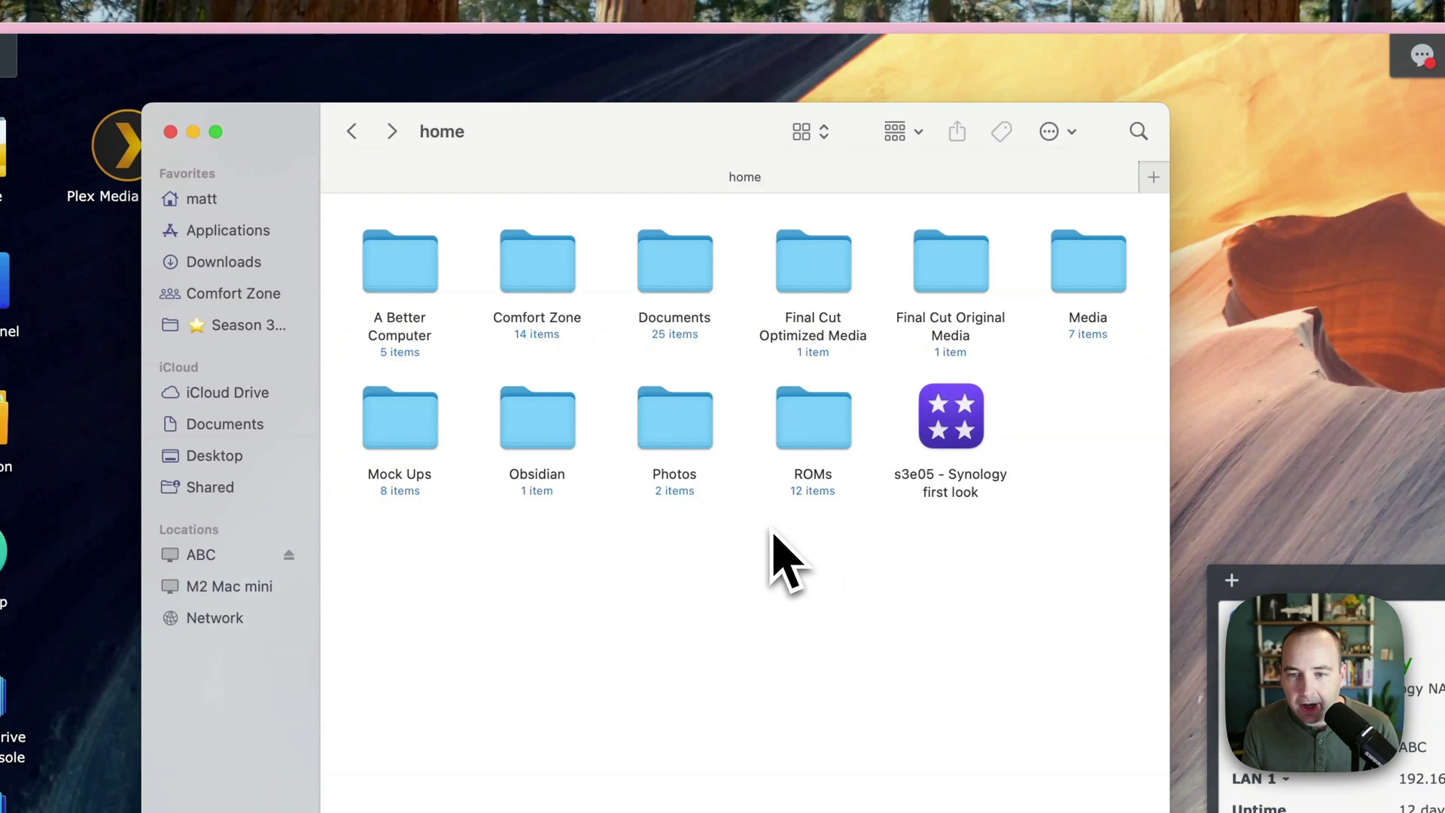
pyautogui.doubleClick(1084, 289)
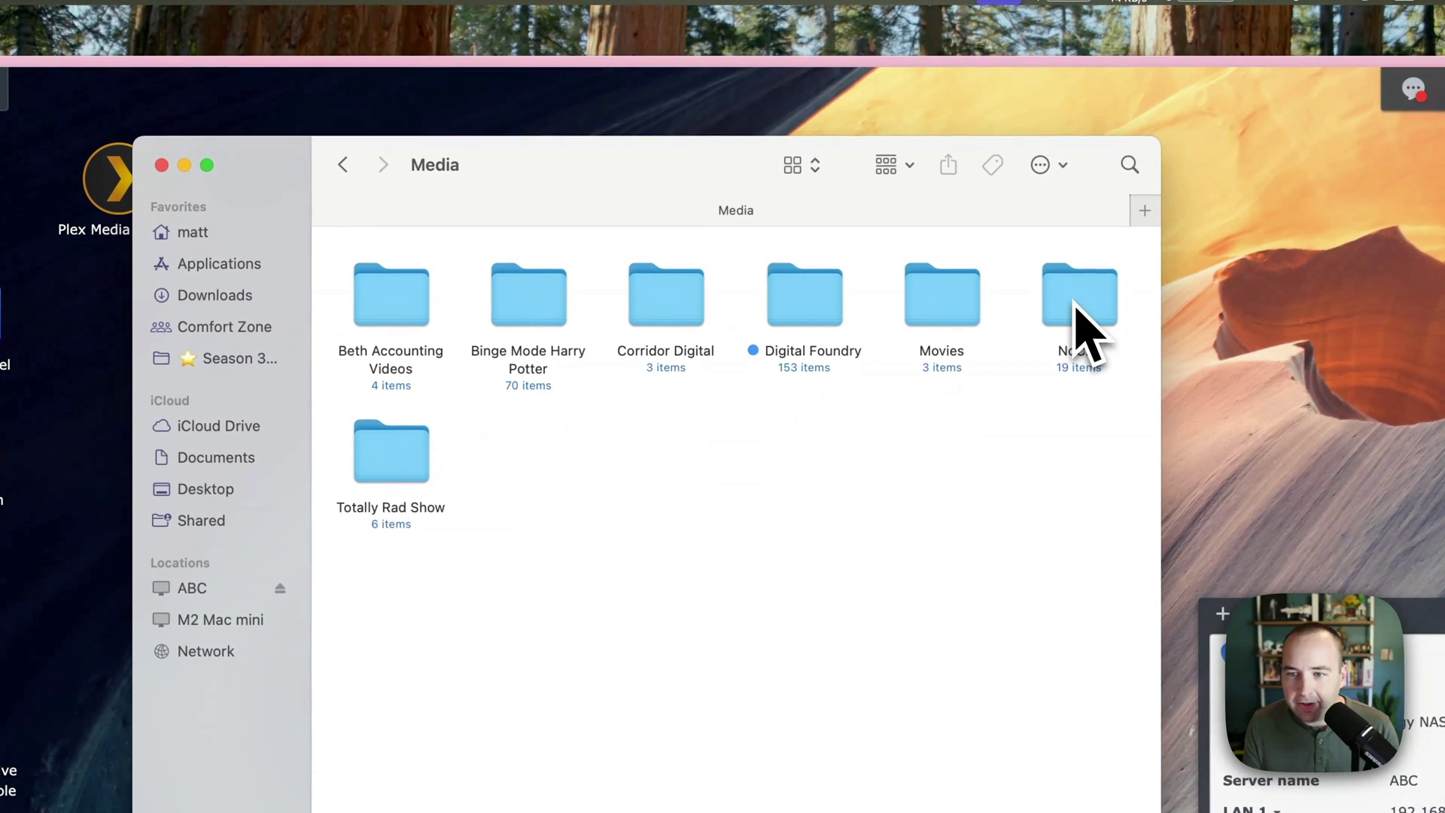
# - Browse the Media subfolders, peek into Corridor Digital, then open Digital Foundry's video files
pyautogui.click(404, 308)
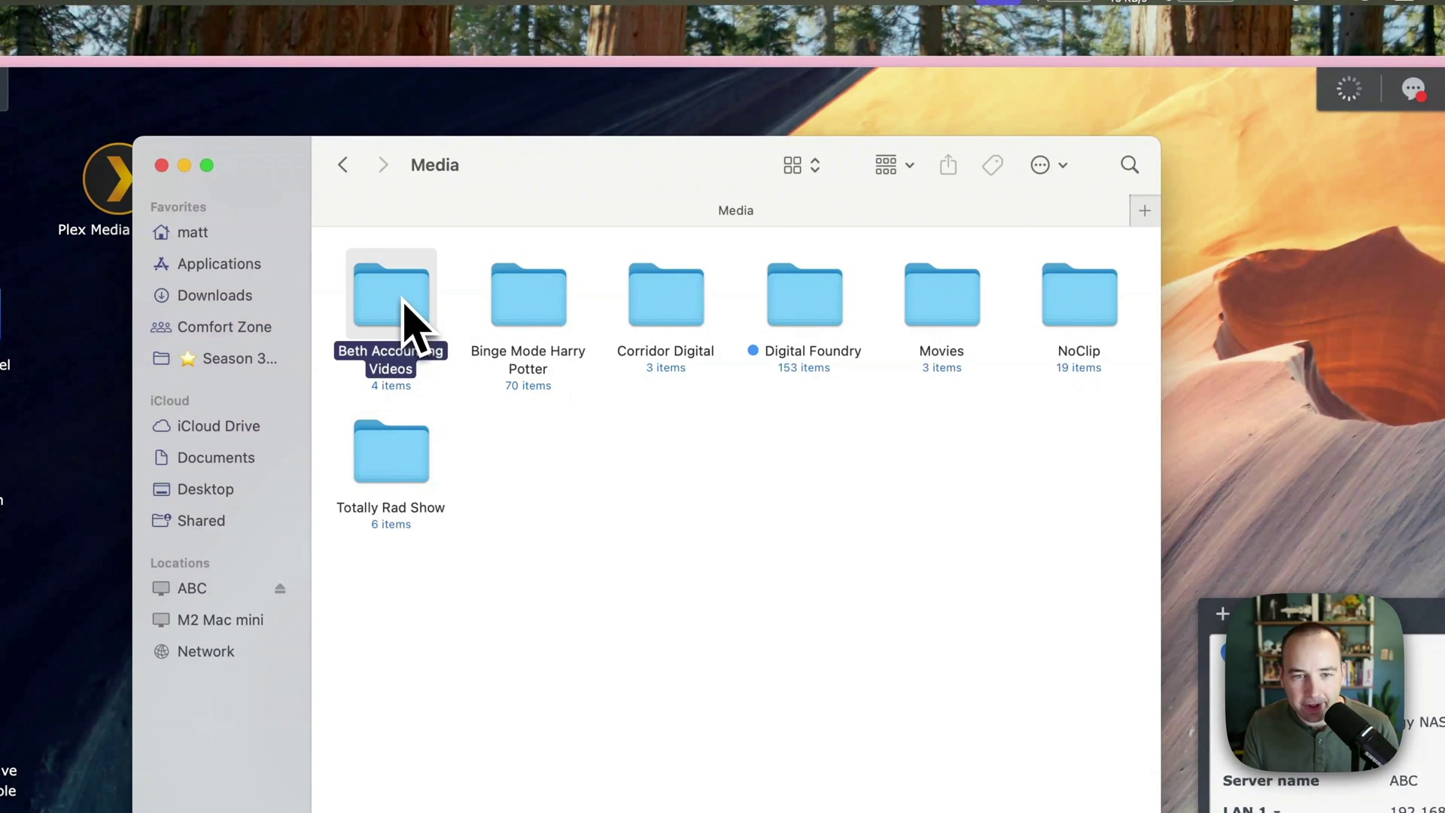
pyautogui.click(560, 312)
pyautogui.click(602, 325)
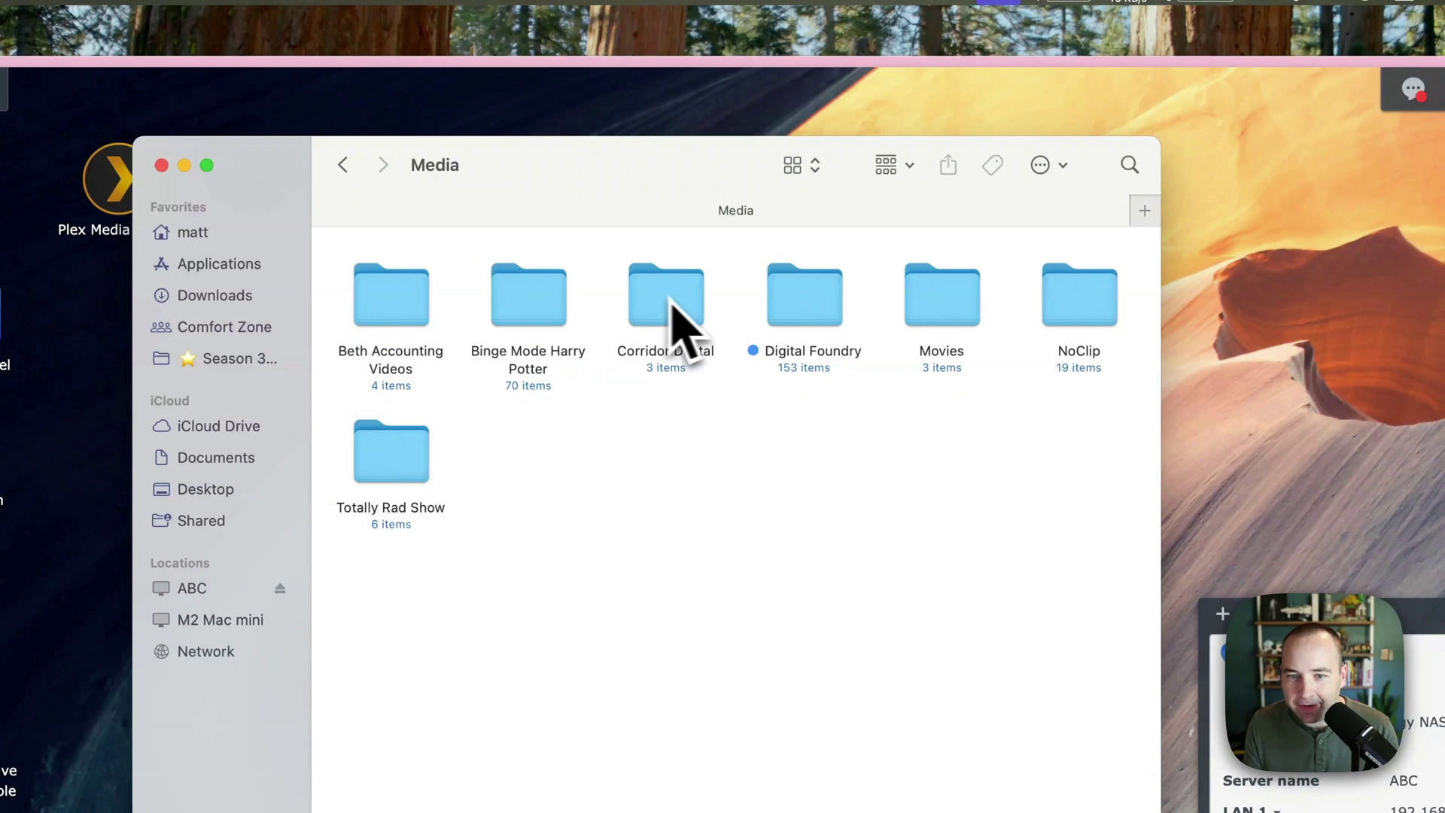
pyautogui.doubleClick(662, 312)
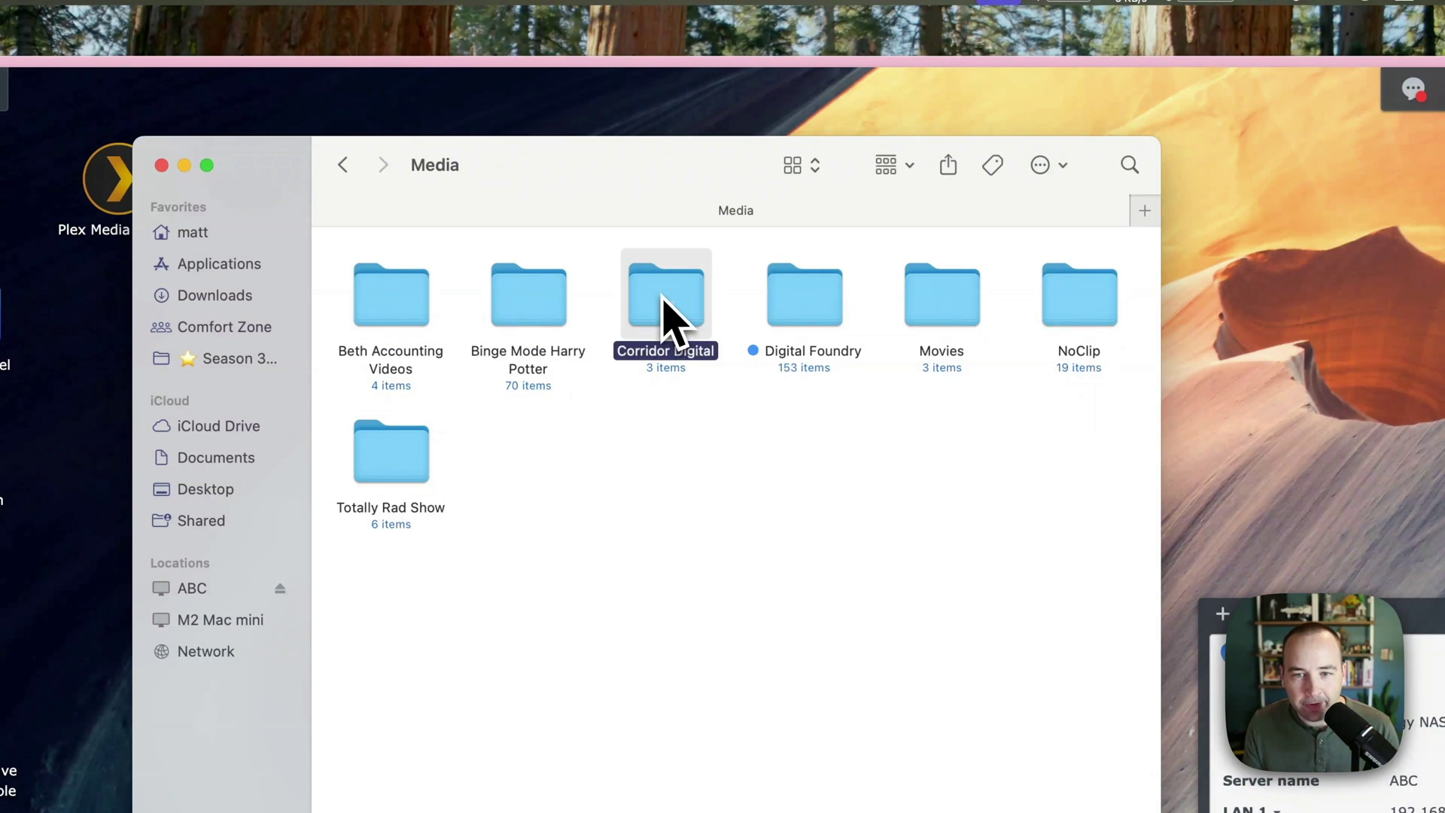
pyautogui.click(346, 171)
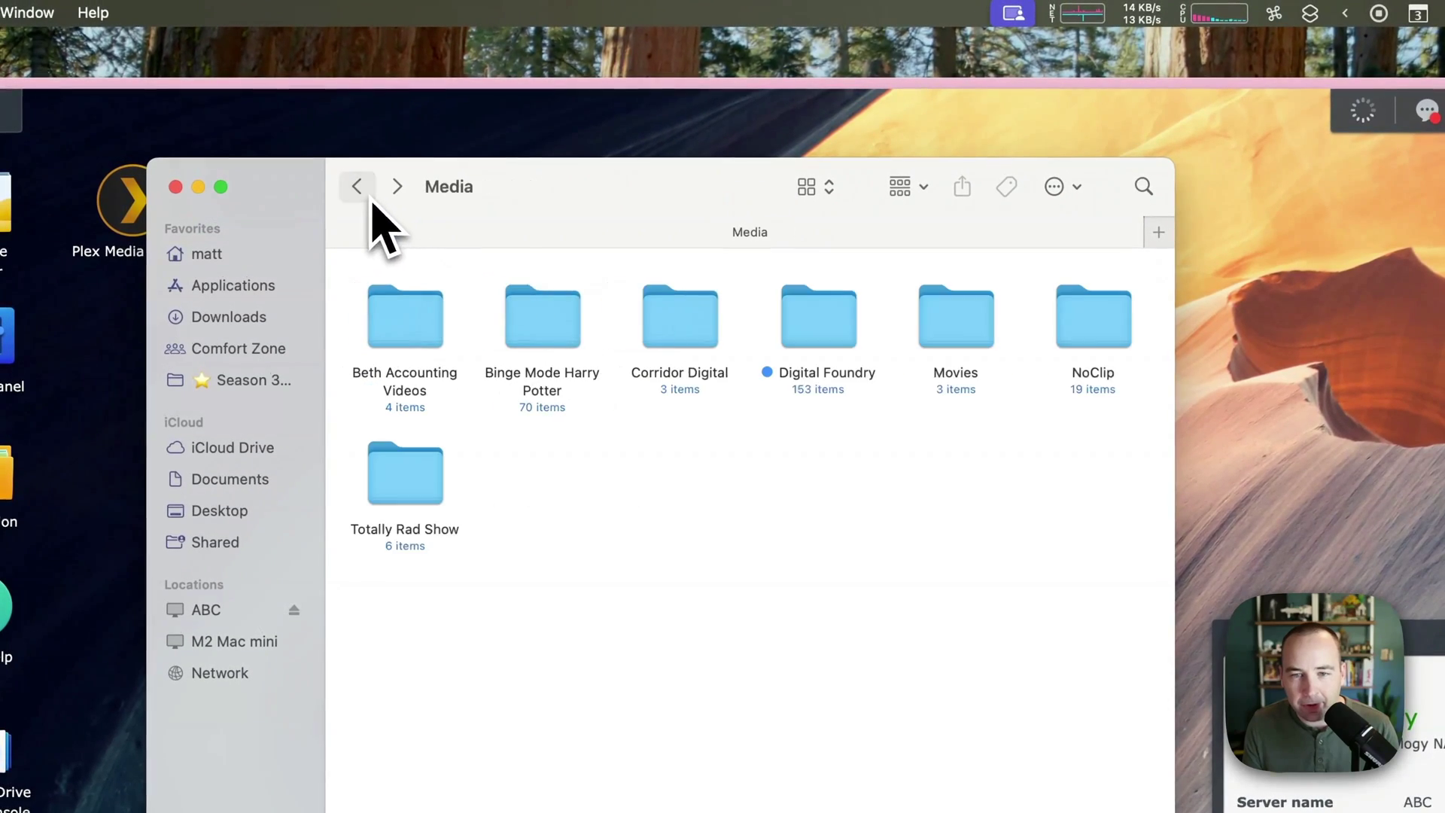
pyautogui.doubleClick(835, 331)
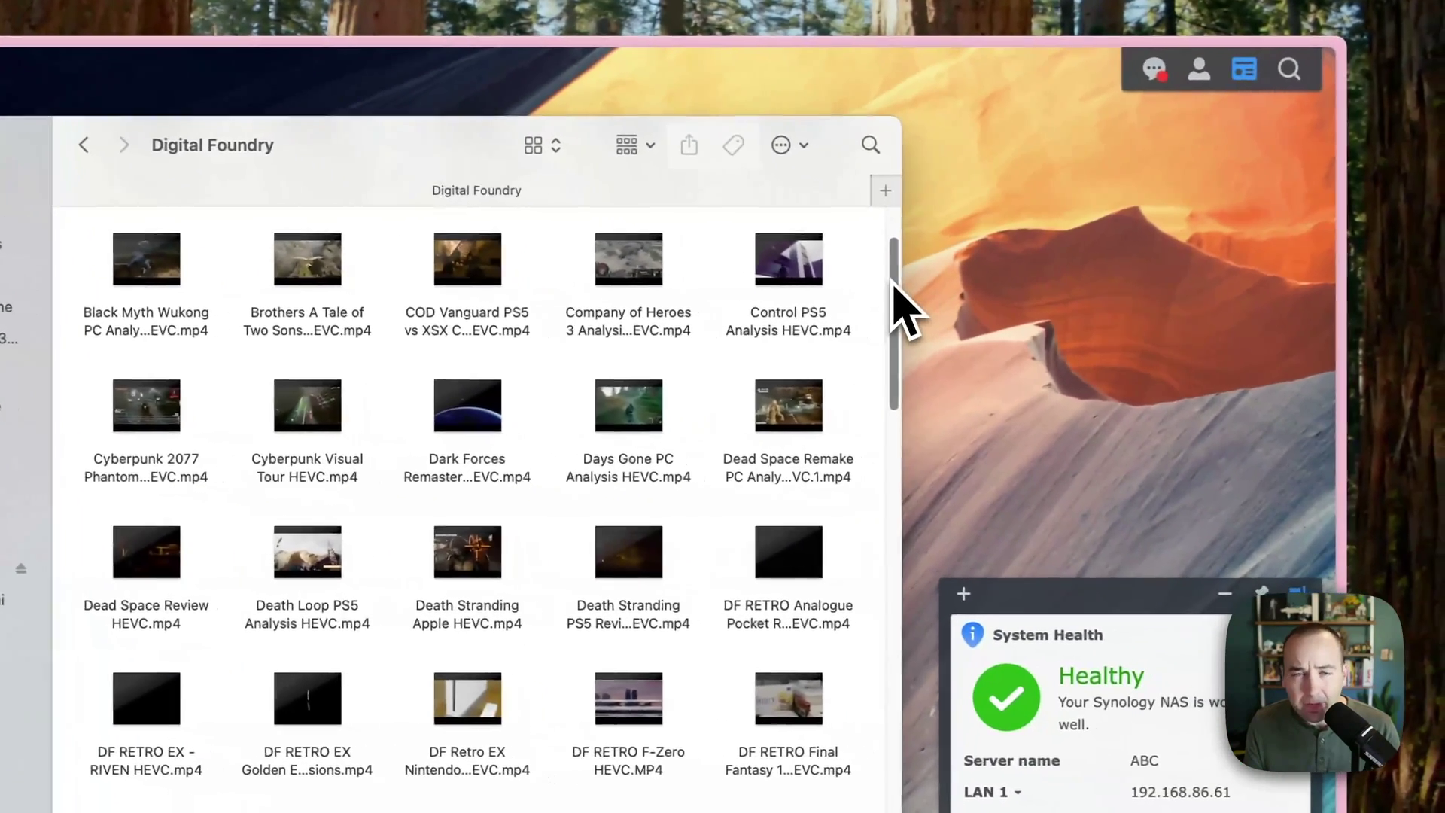
pyautogui.scroll(3, 1158, 316)
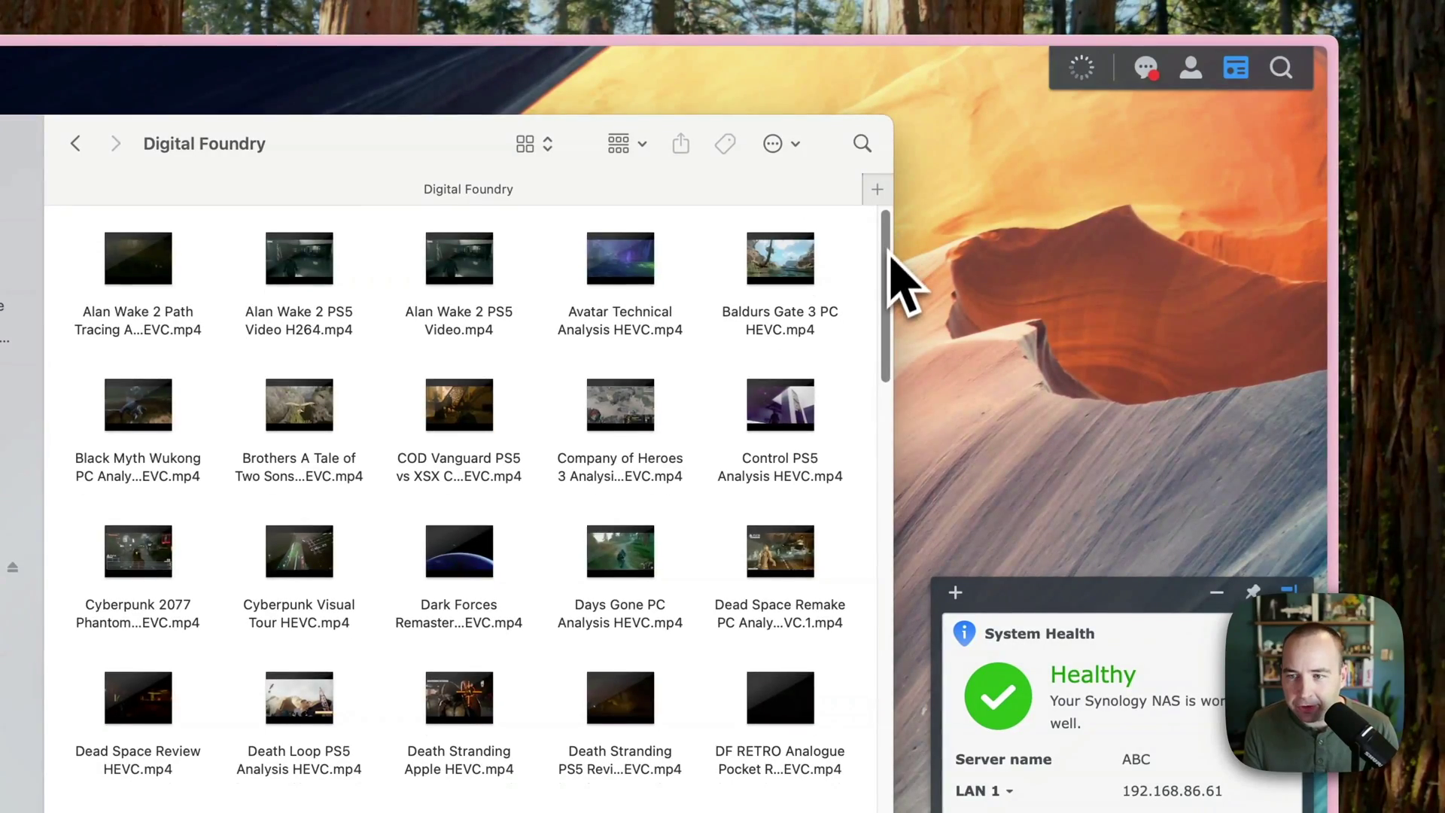
pyautogui.moveTo(886, 258); pyautogui.dragTo(901, 226)
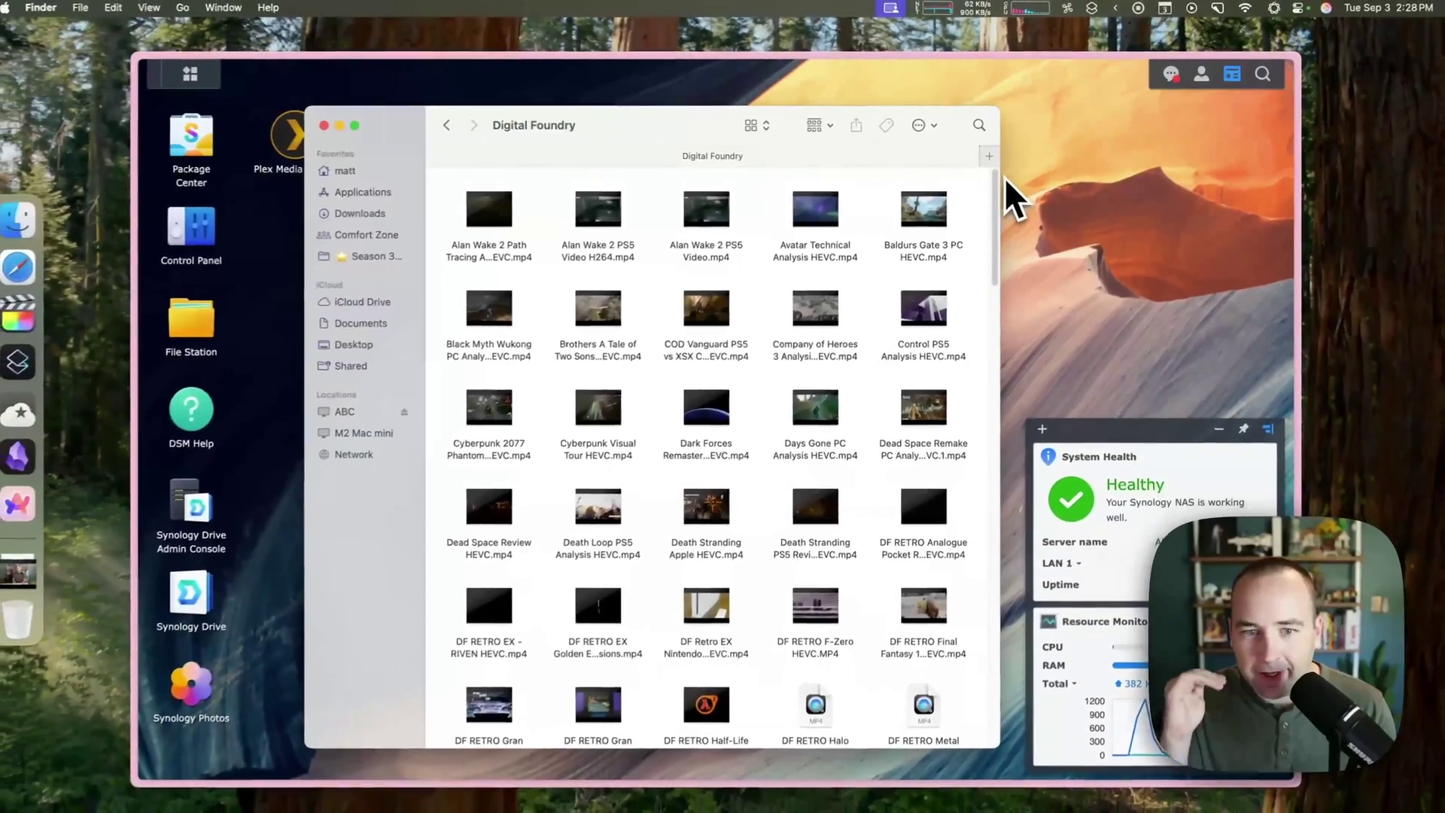
pyautogui.moveTo(171, 278)
pyautogui.press('space')
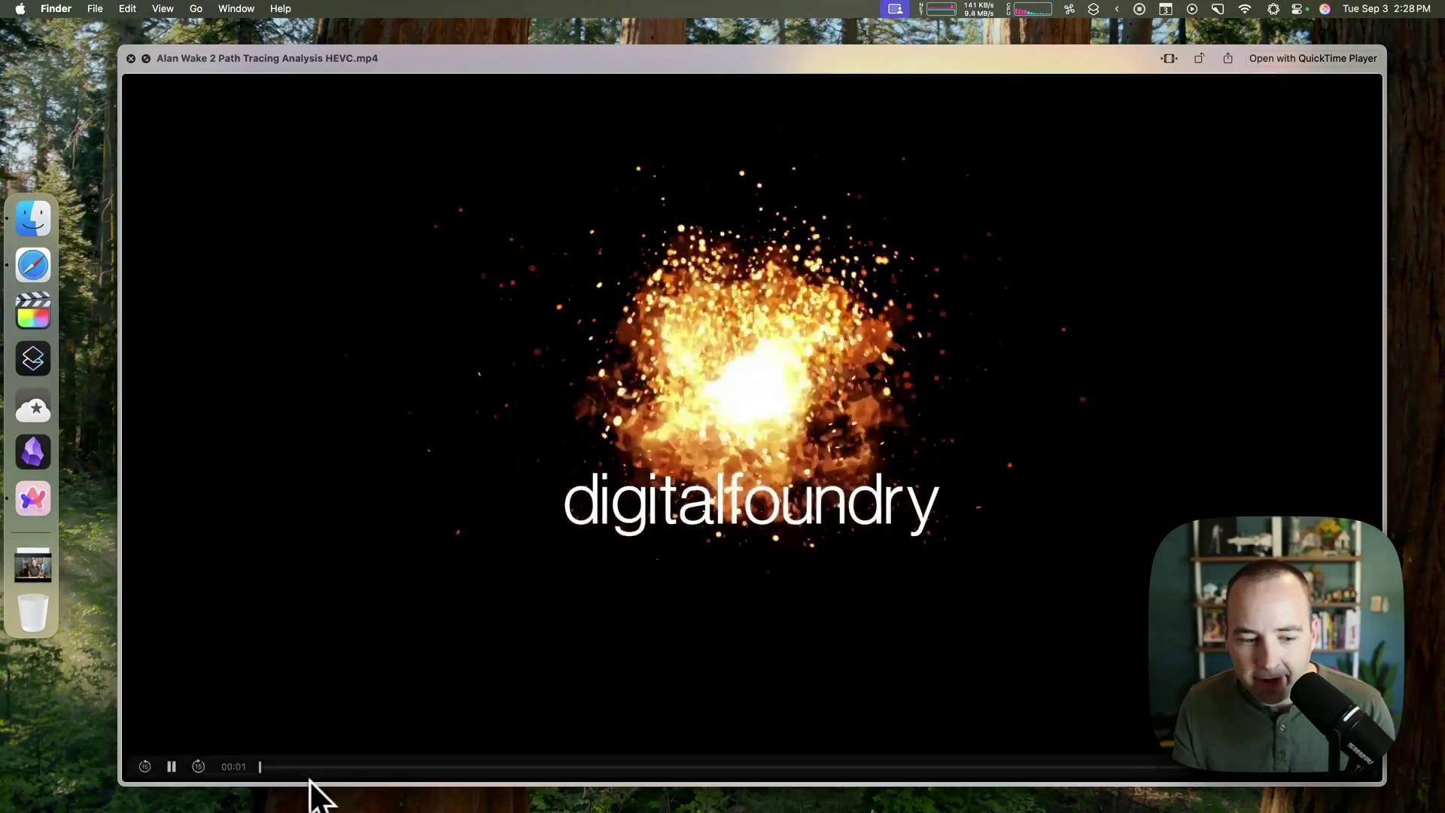
pyautogui.click(290, 767)
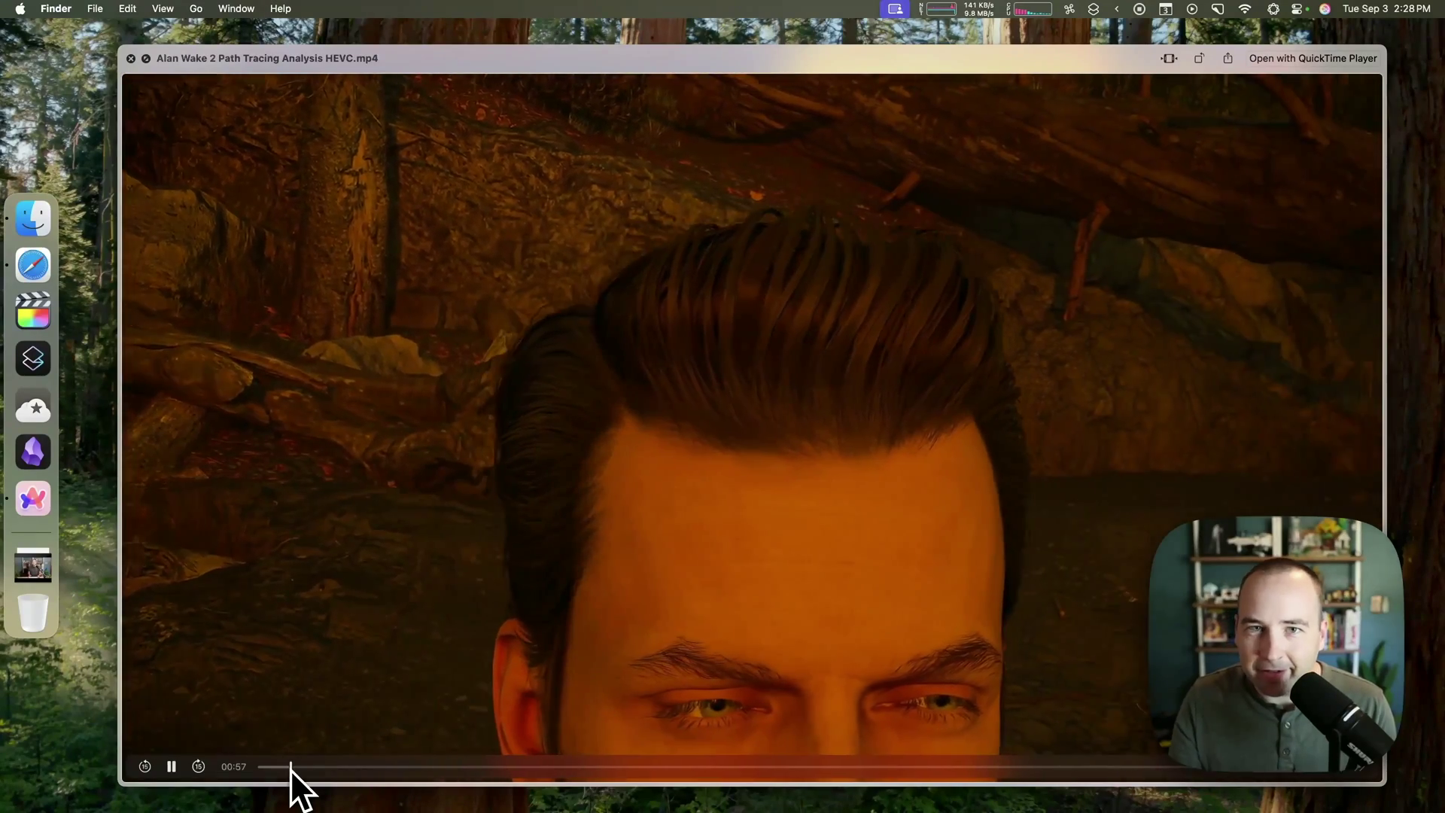
pyautogui.click(367, 767)
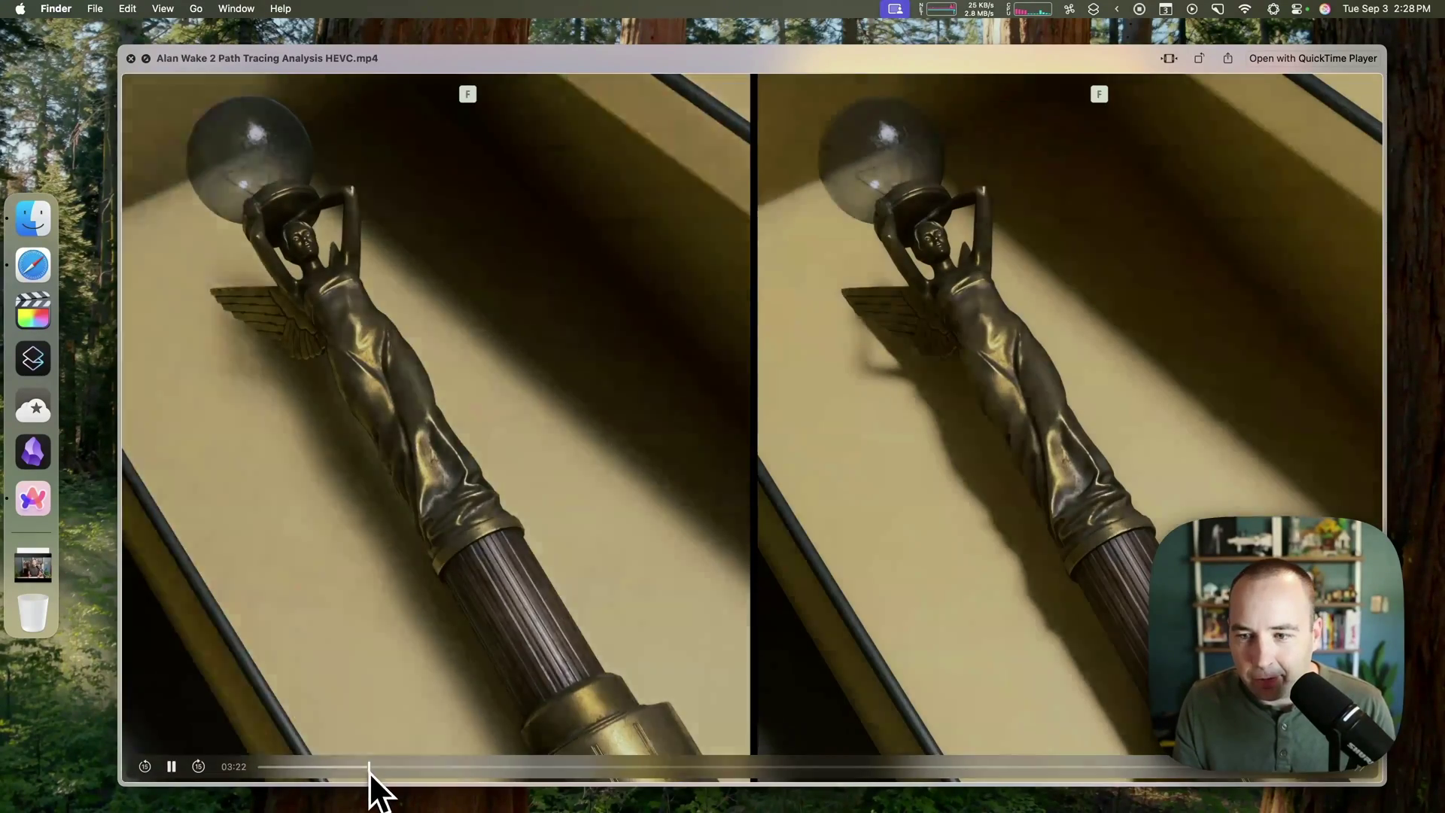
pyautogui.click(457, 766)
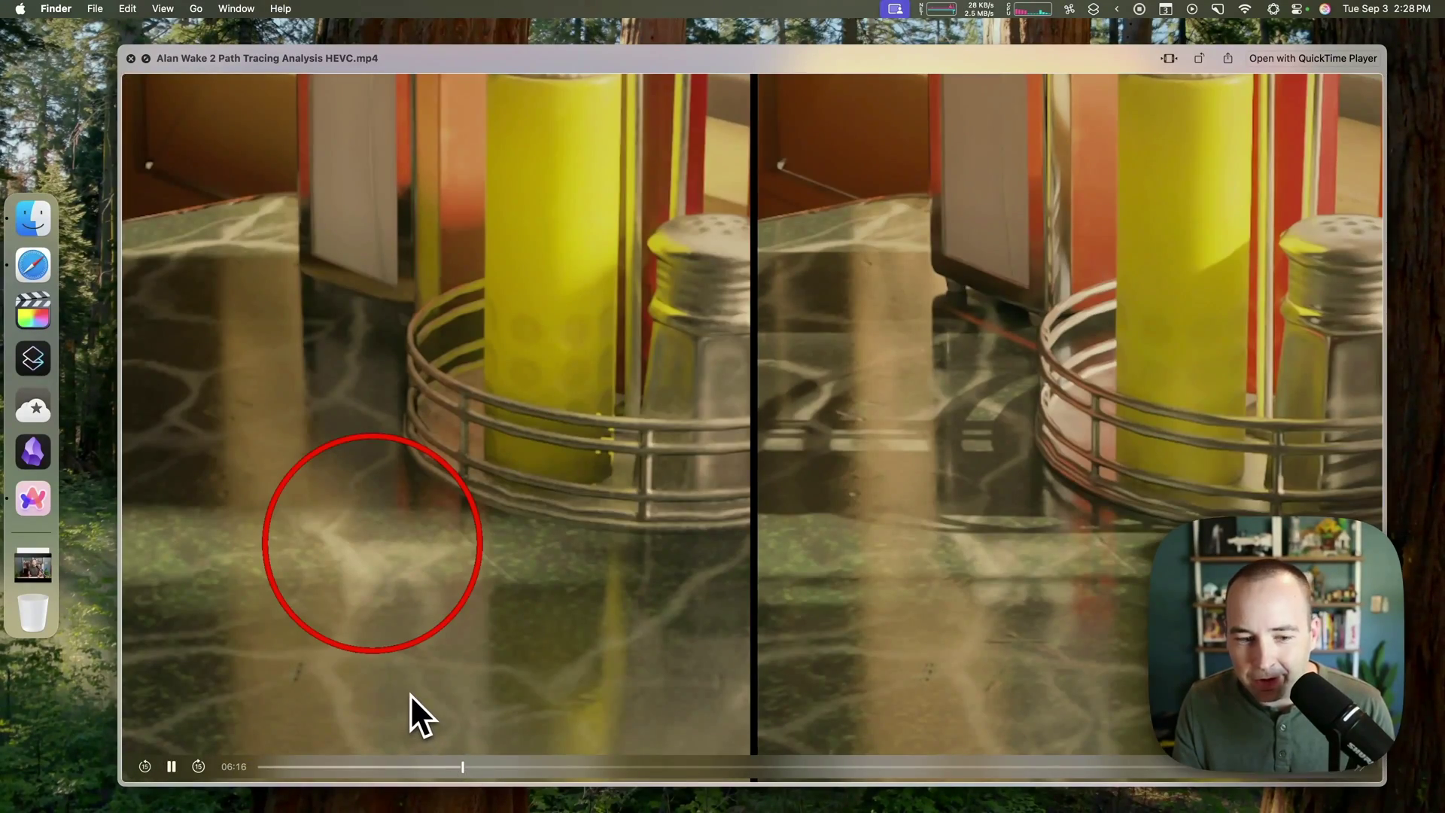
pyautogui.press('space')
pyautogui.click(555, 278)
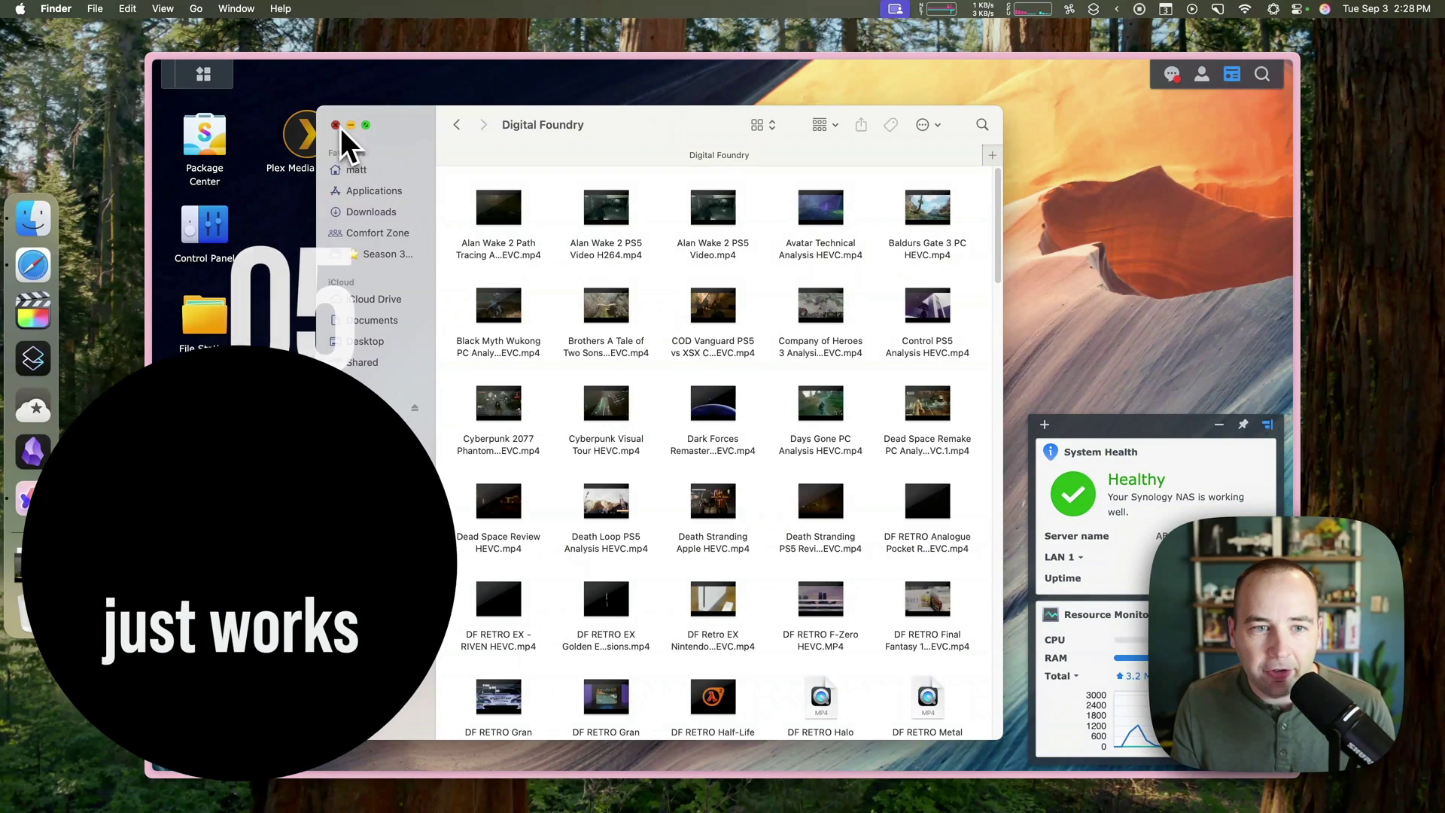
pyautogui.click(336, 126)
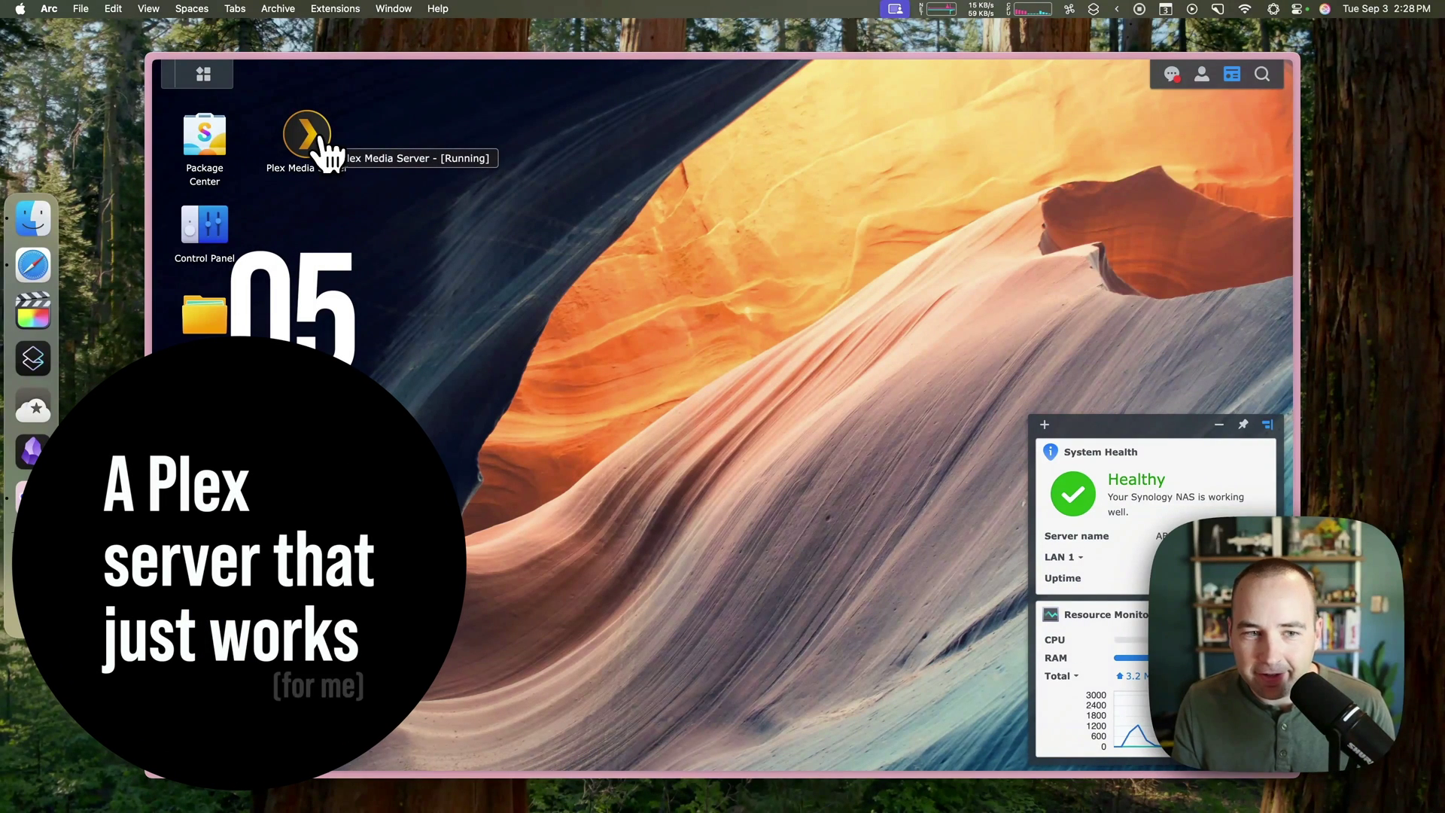
# - Install Media Server from Package Center sorted by recent popularity, then close the store and launch Plex
pyautogui.click(202, 143)
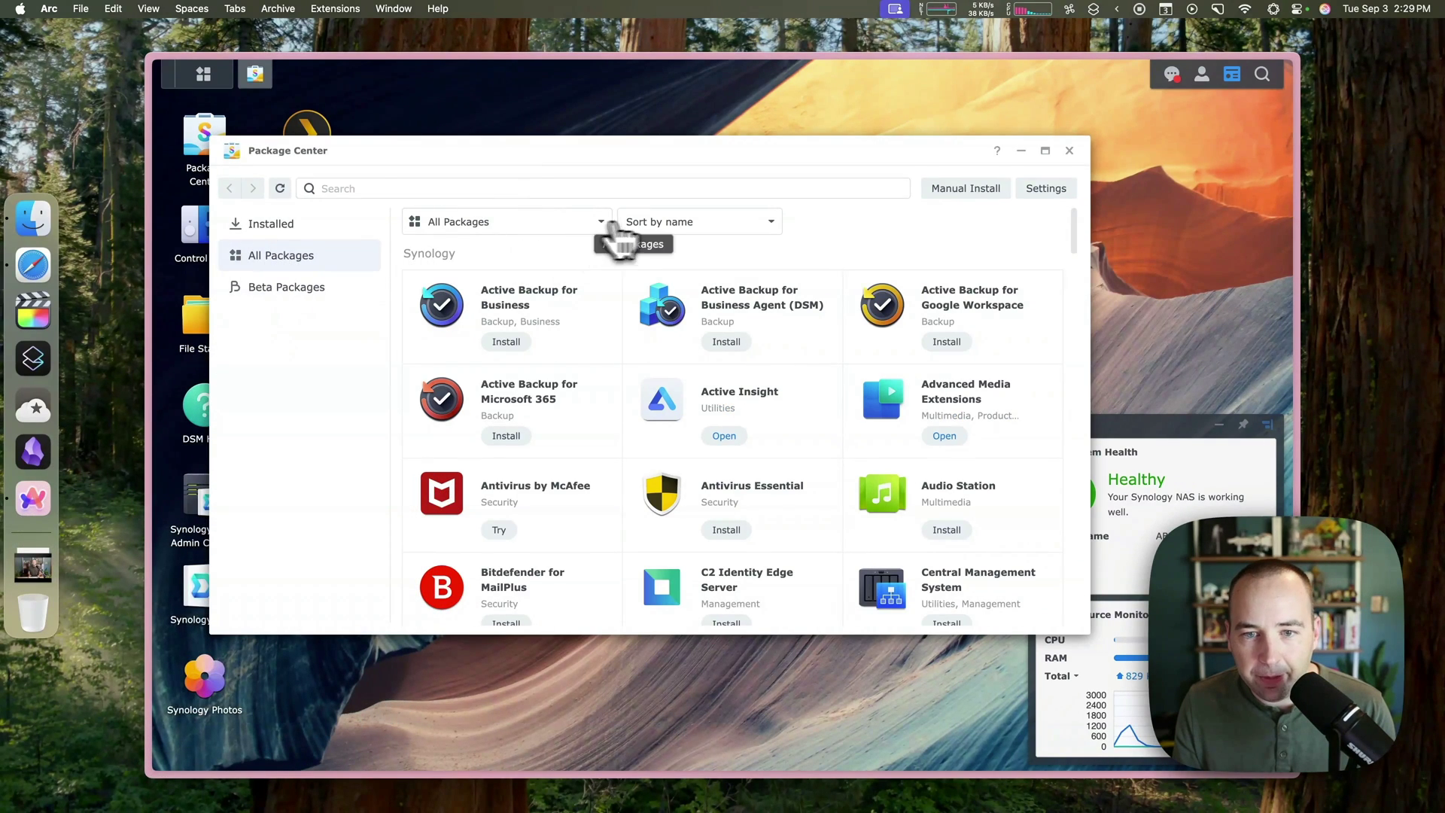
pyautogui.click(691, 222)
pyautogui.click(683, 252)
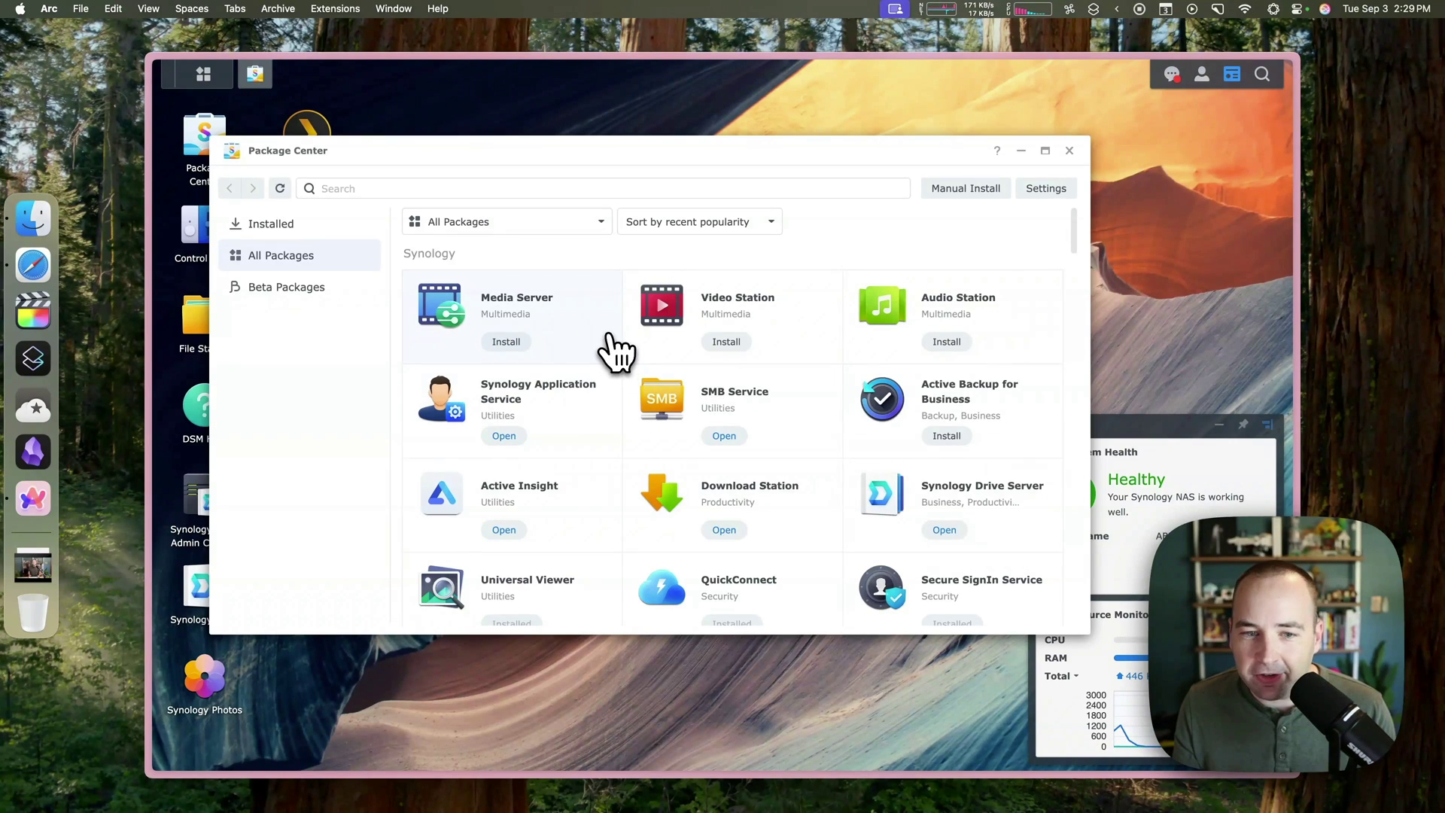
pyautogui.click(519, 342)
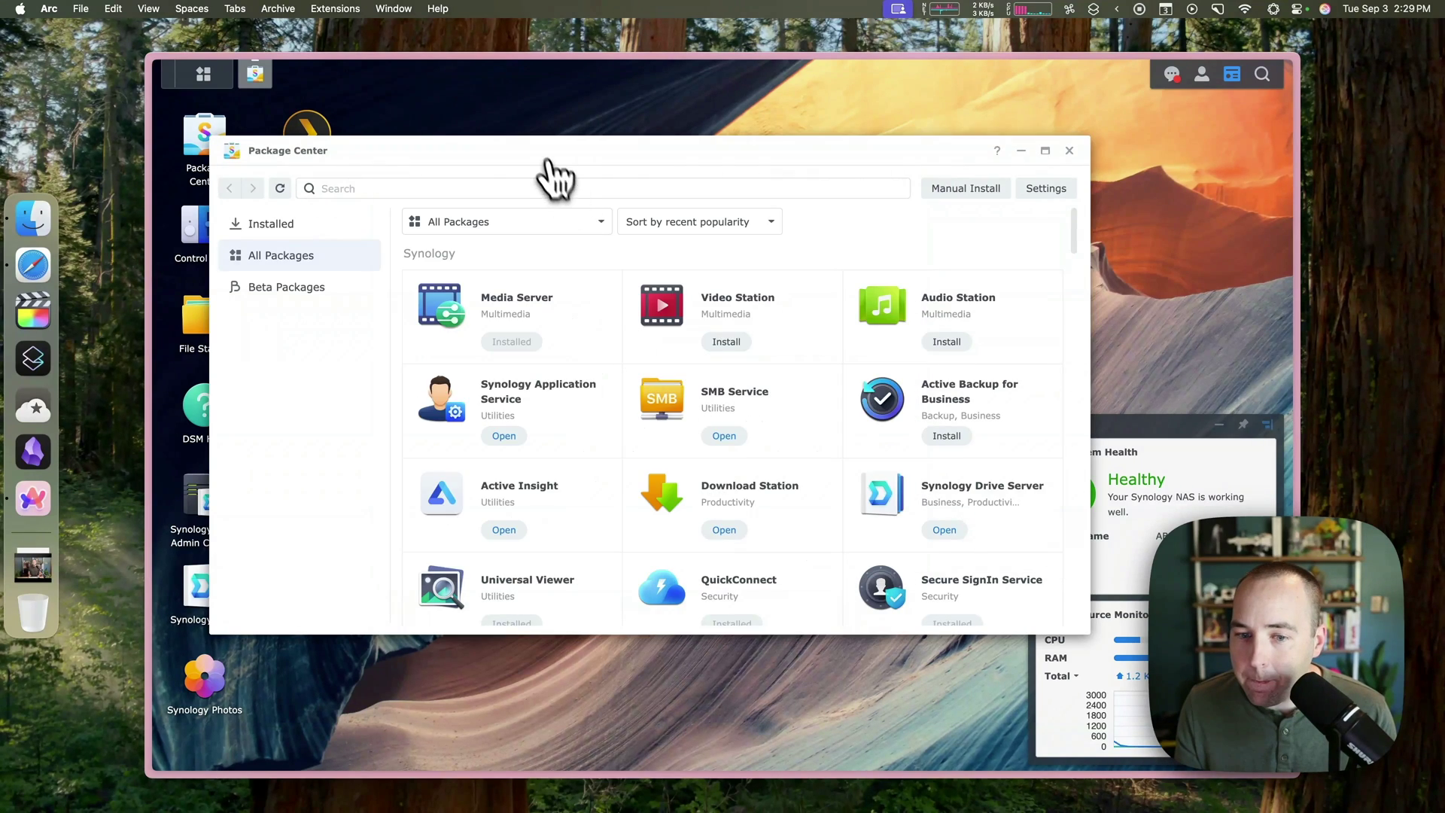
pyautogui.click(1070, 151)
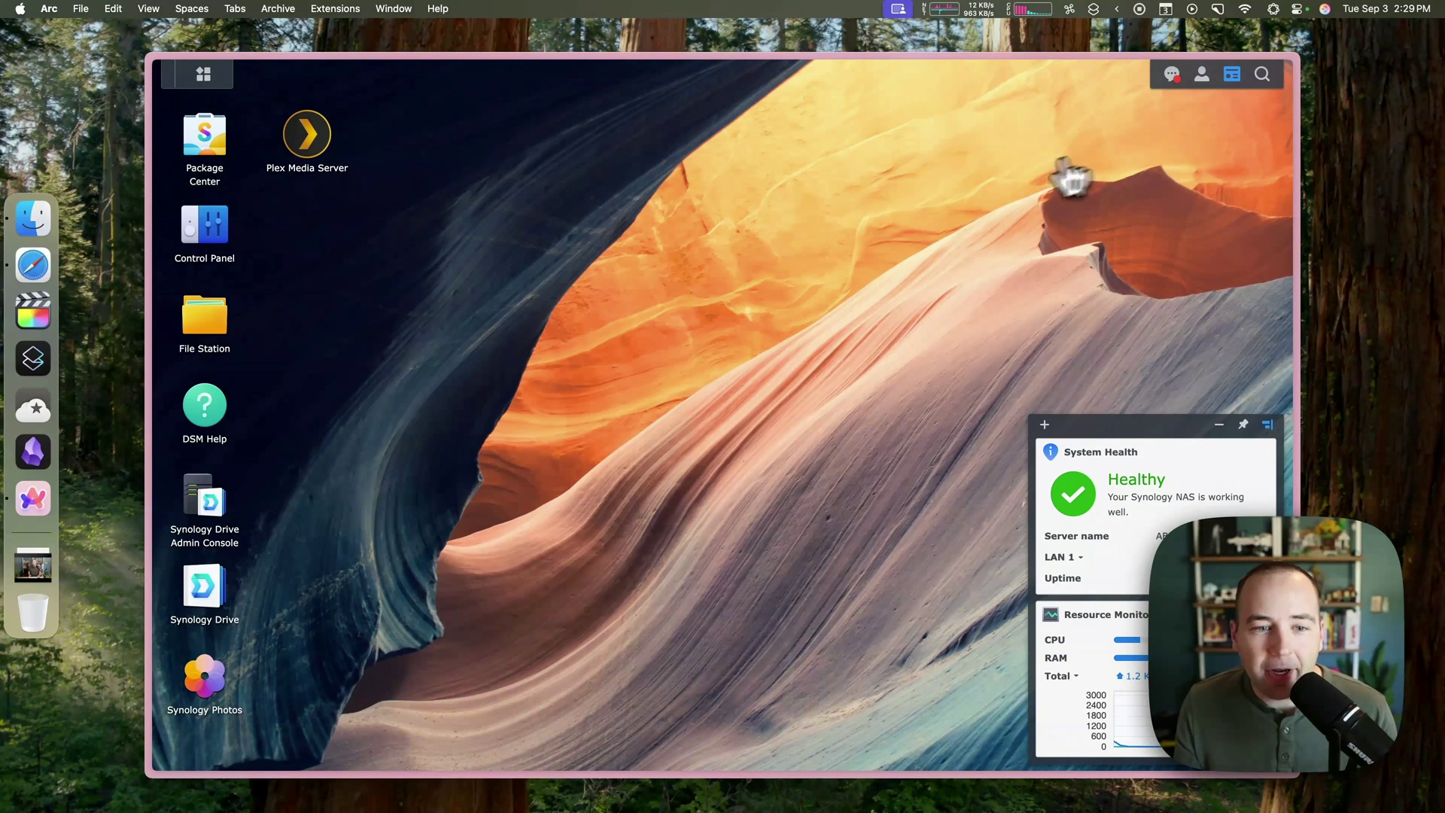
pyautogui.click(331, 150)
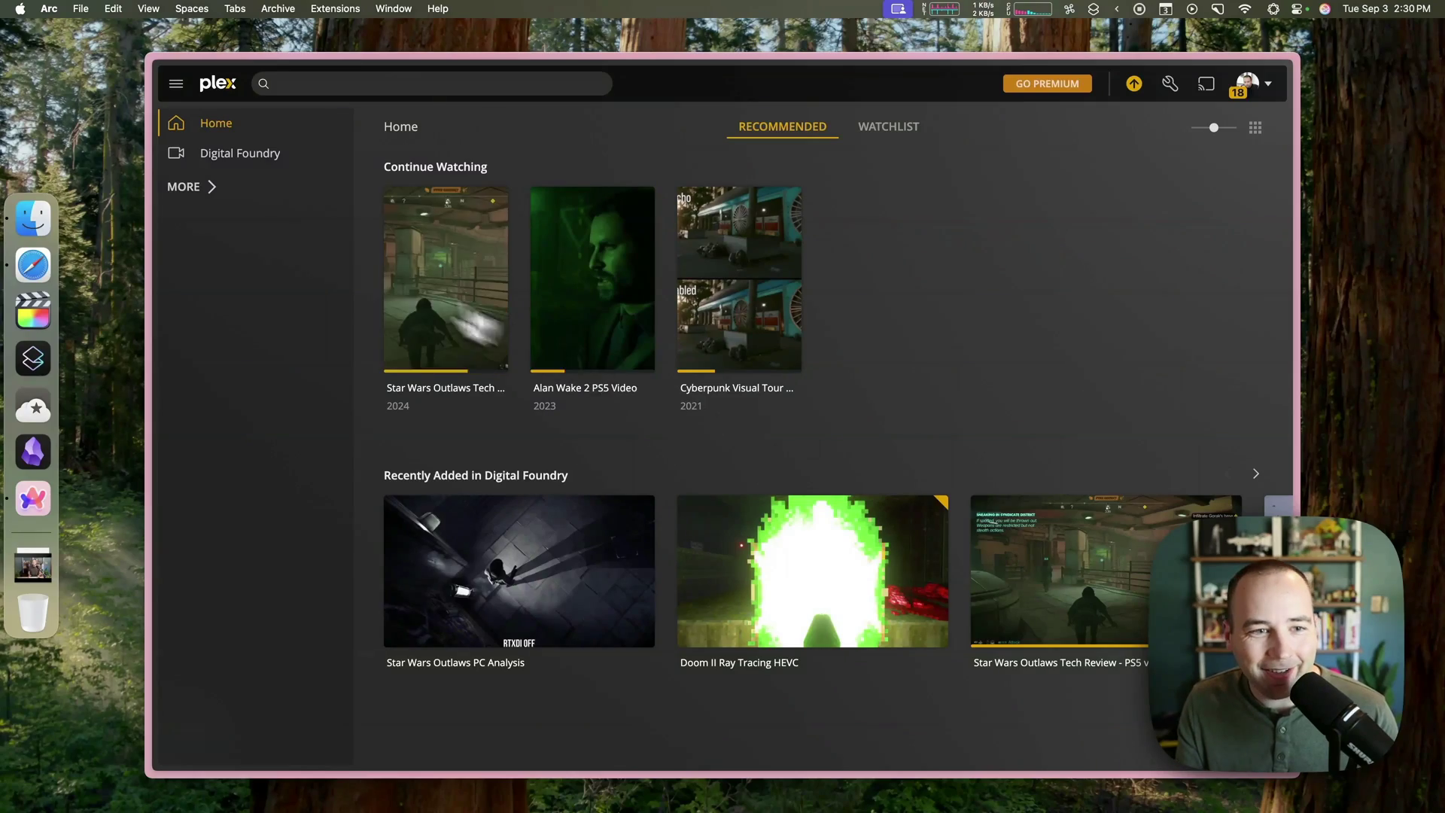
pyautogui.click(235, 154)
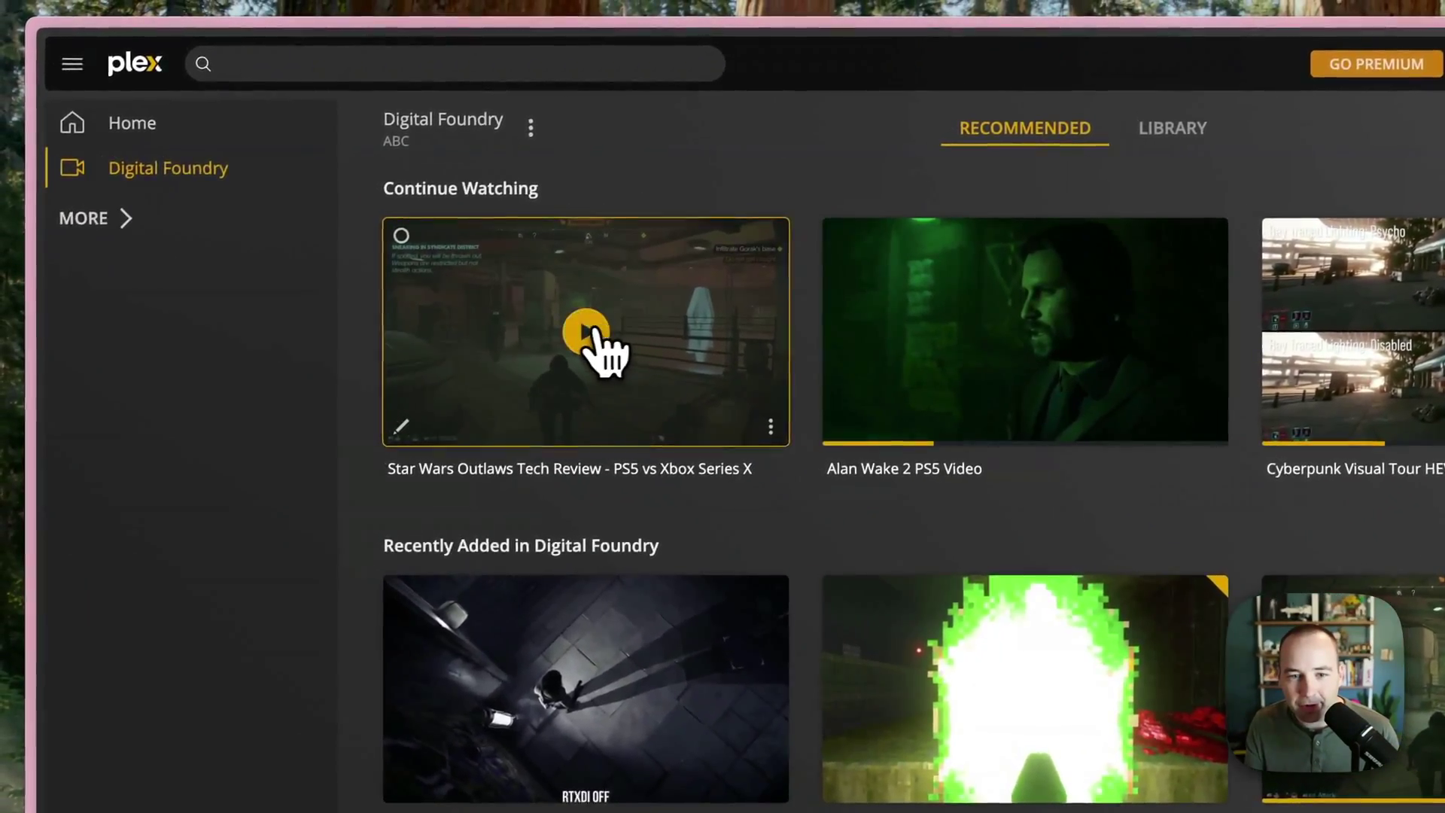
pyautogui.click(591, 333)
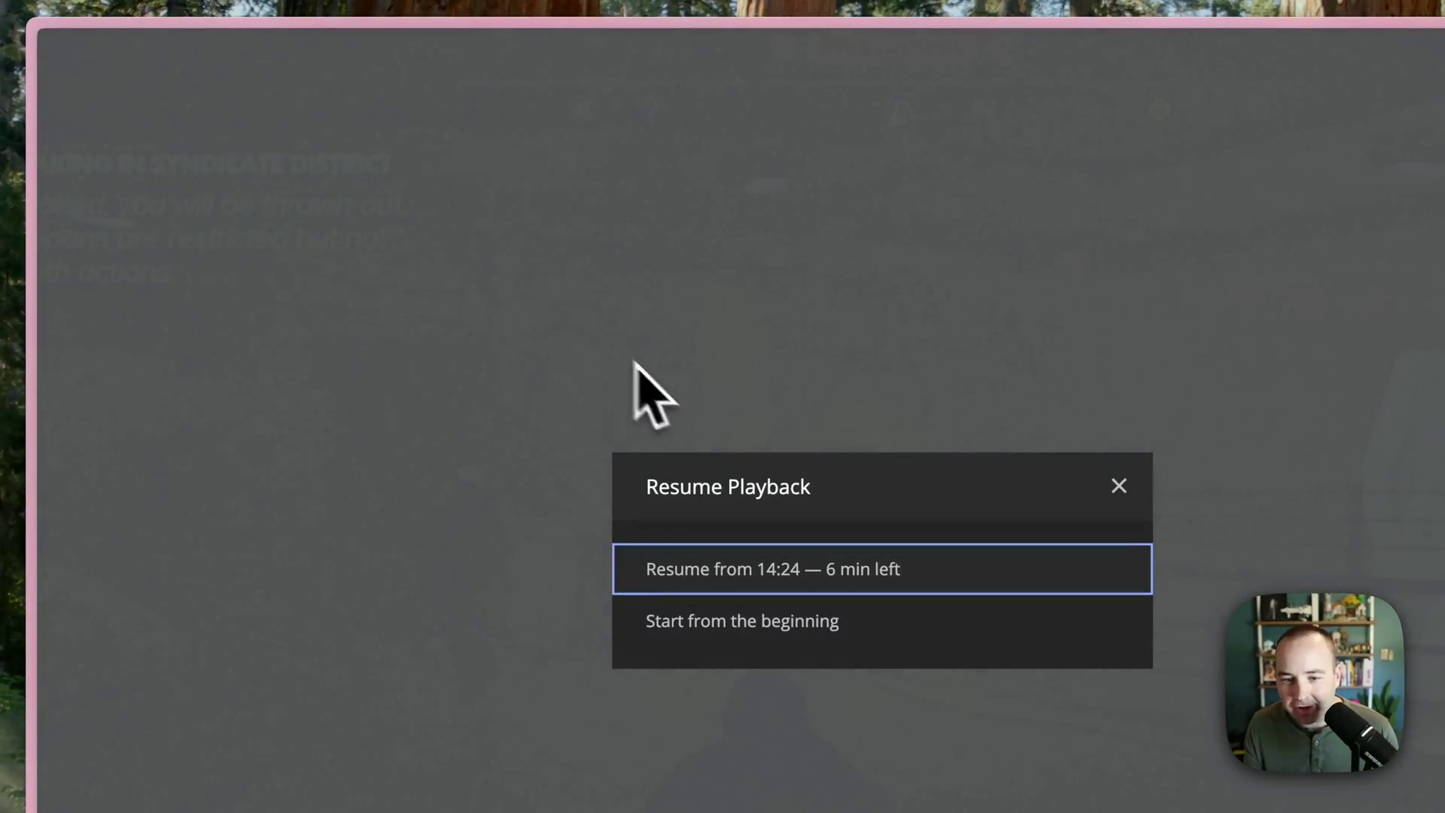
pyautogui.click(777, 572)
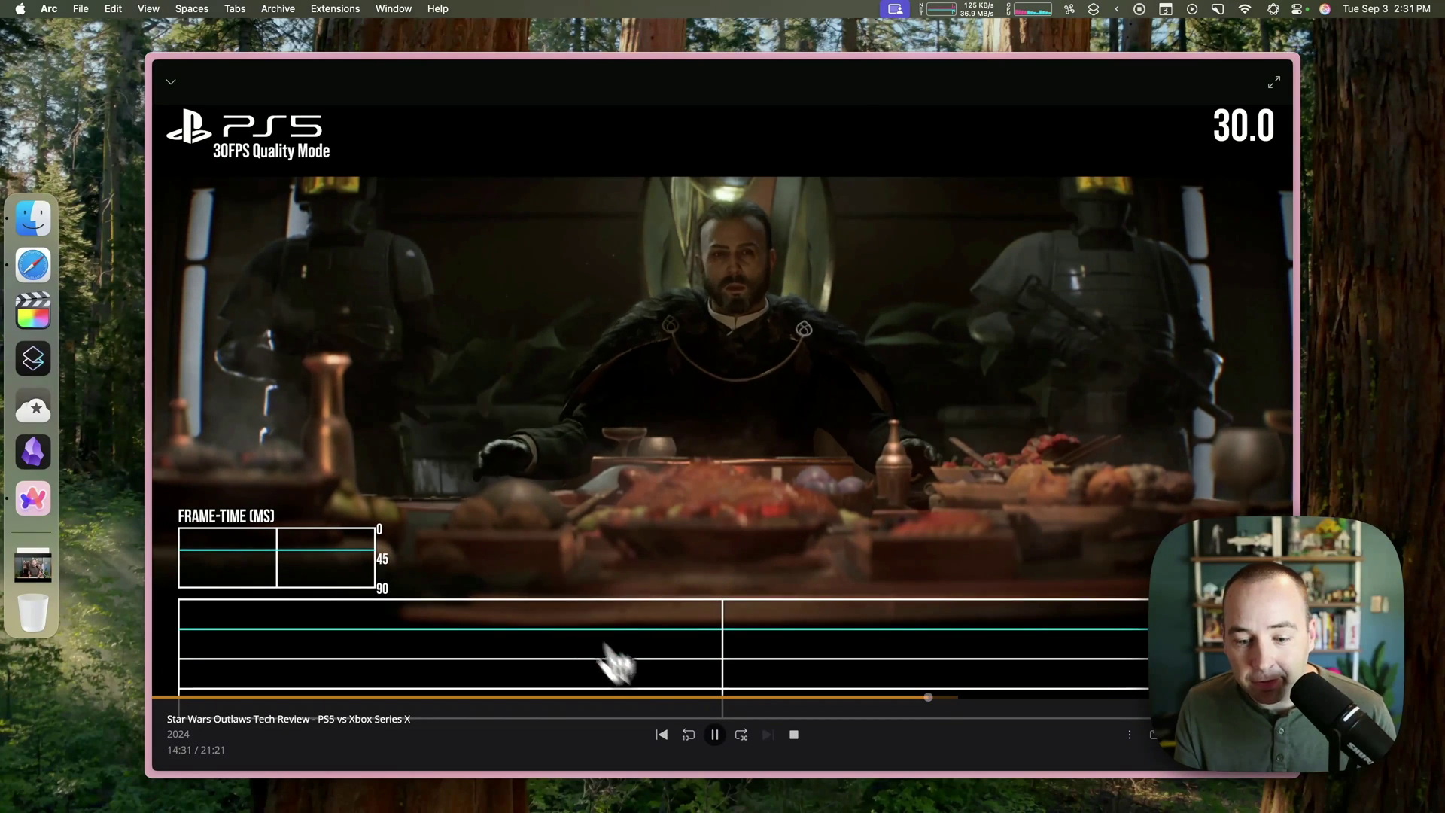
pyautogui.click(715, 735)
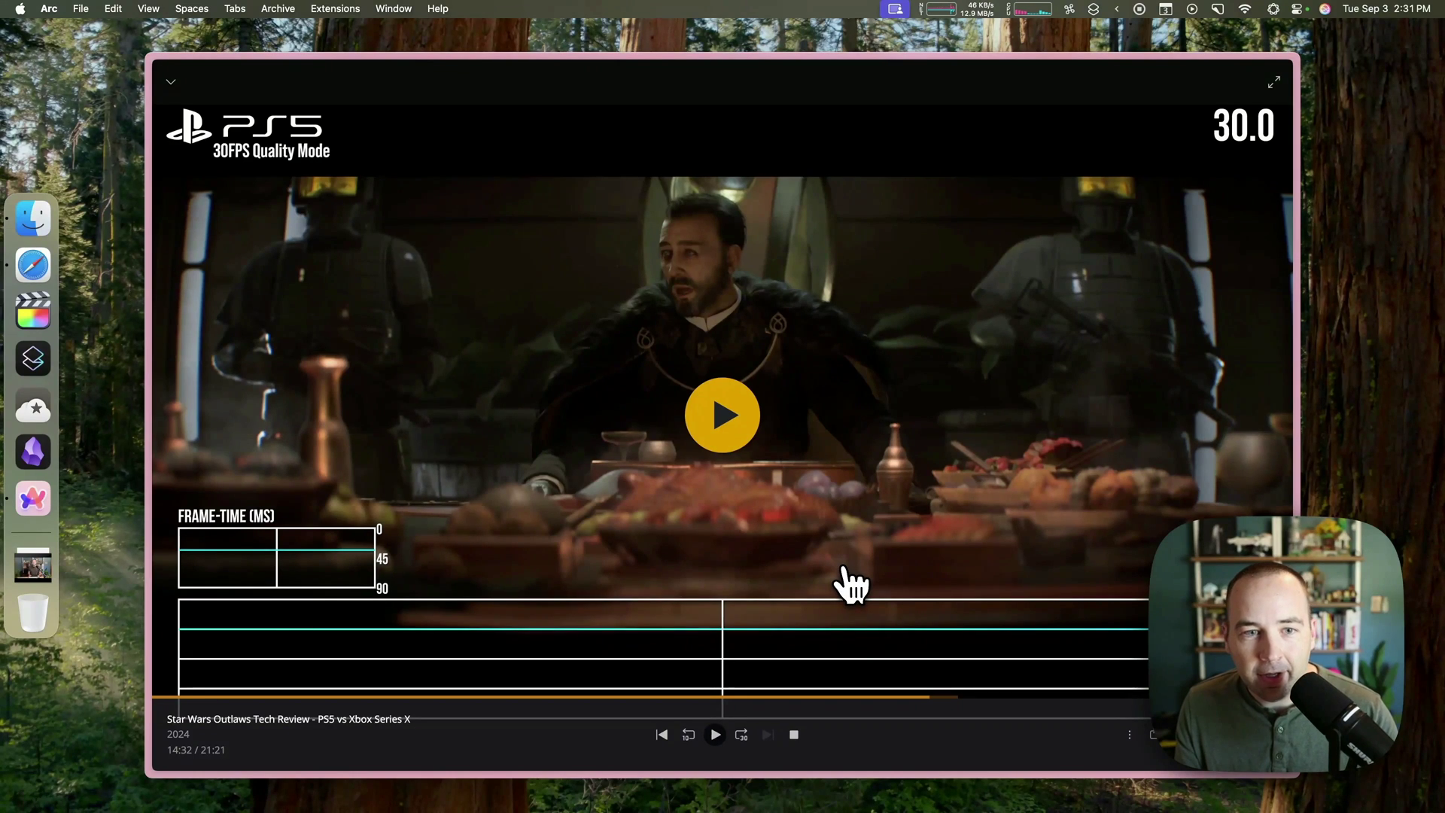
pyautogui.press('super+w')
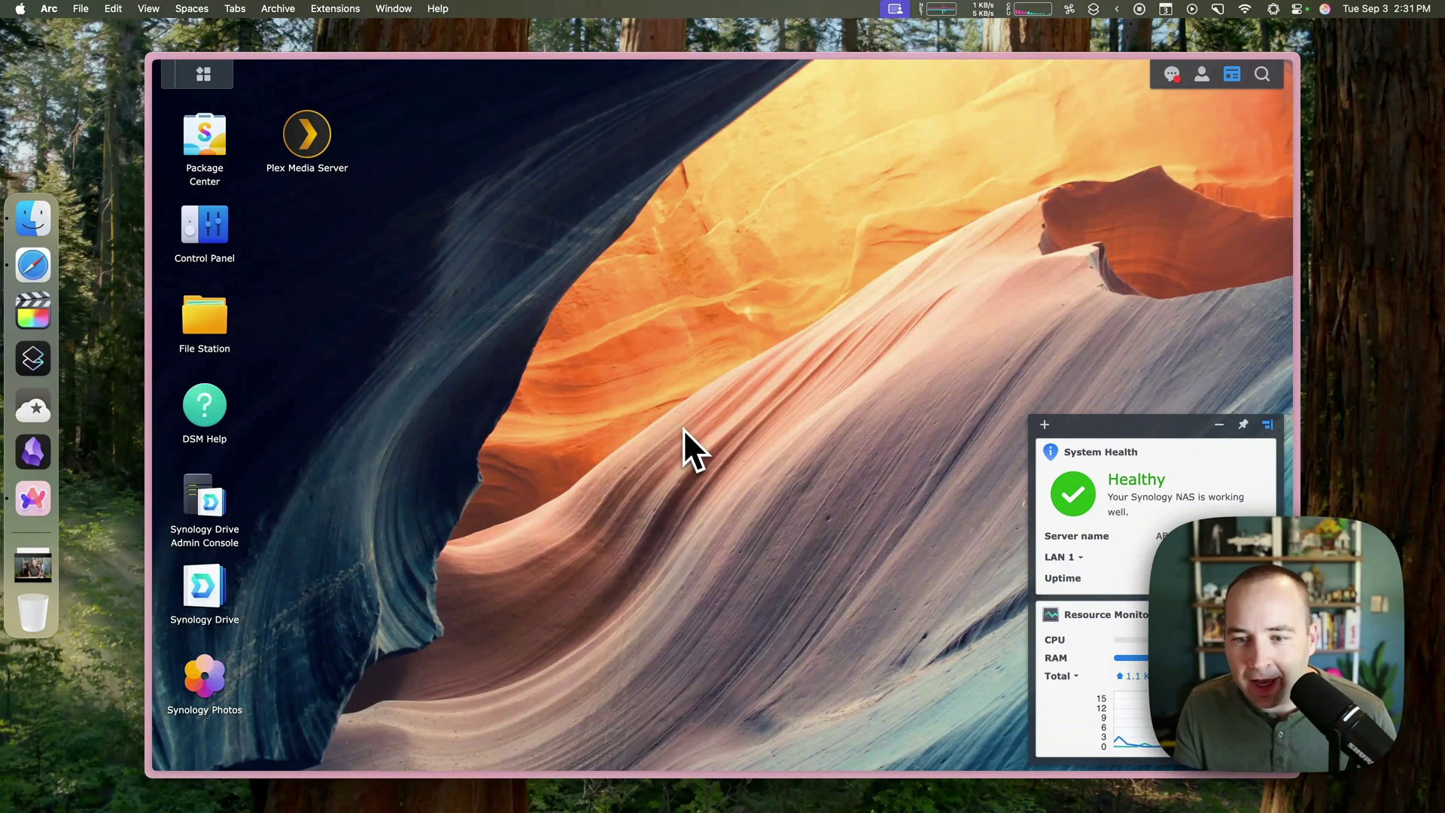
# - Check the file details of the 's3e04 - 14 iPhone Apps.m4v' video in the Finder home folder
pyautogui.click(37, 222)
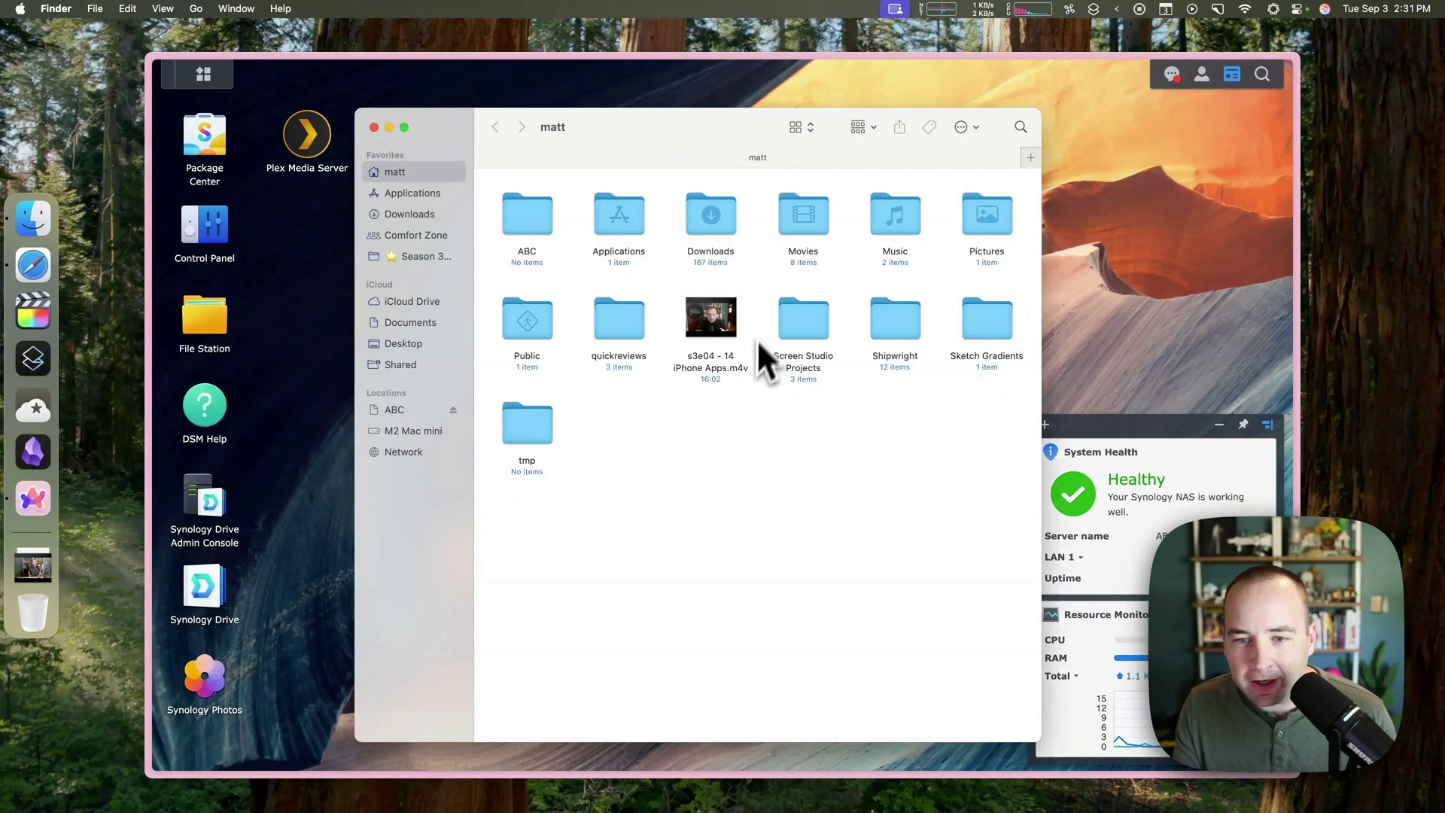
pyautogui.press('super+i')
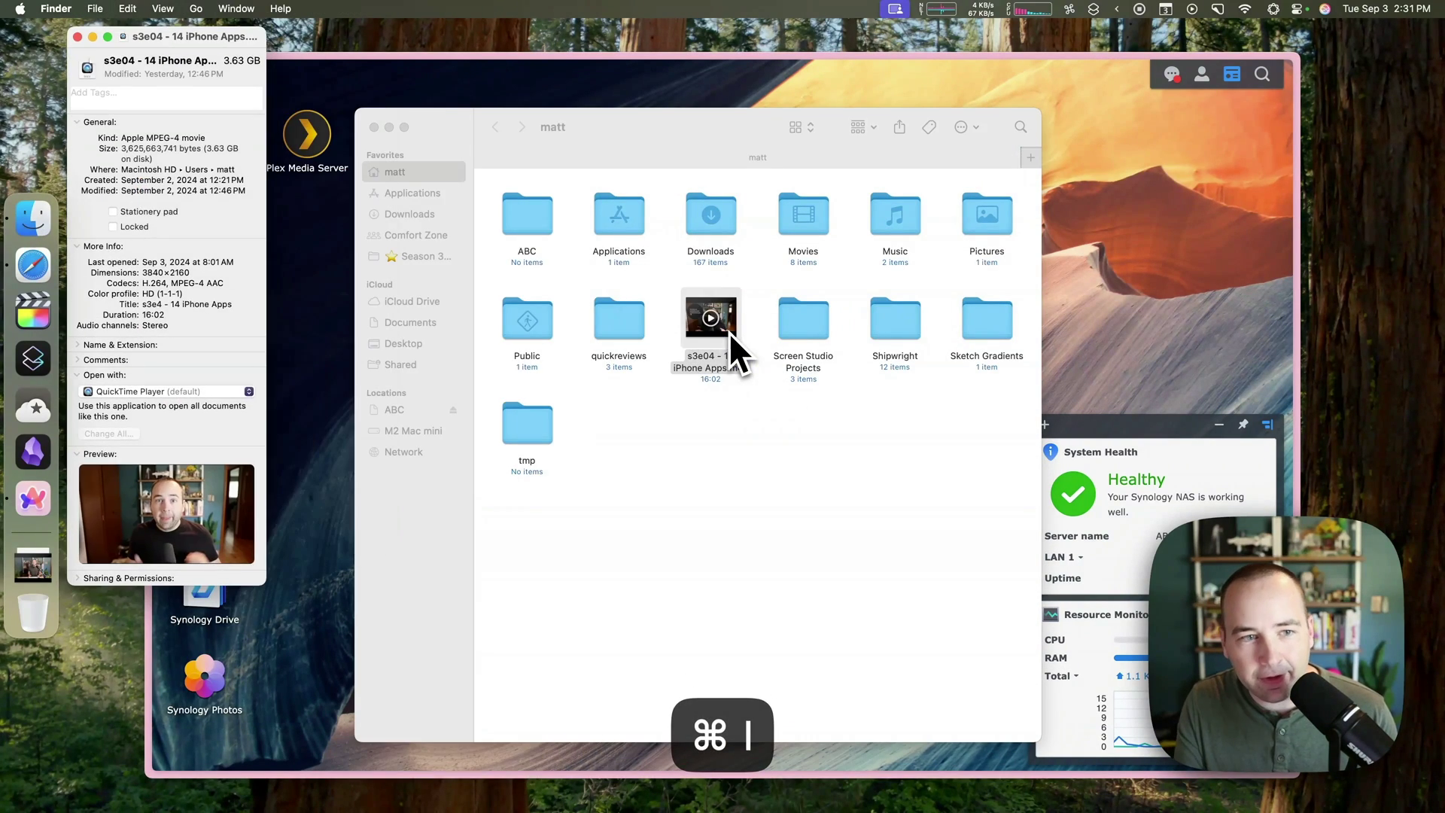
pyautogui.click(78, 37)
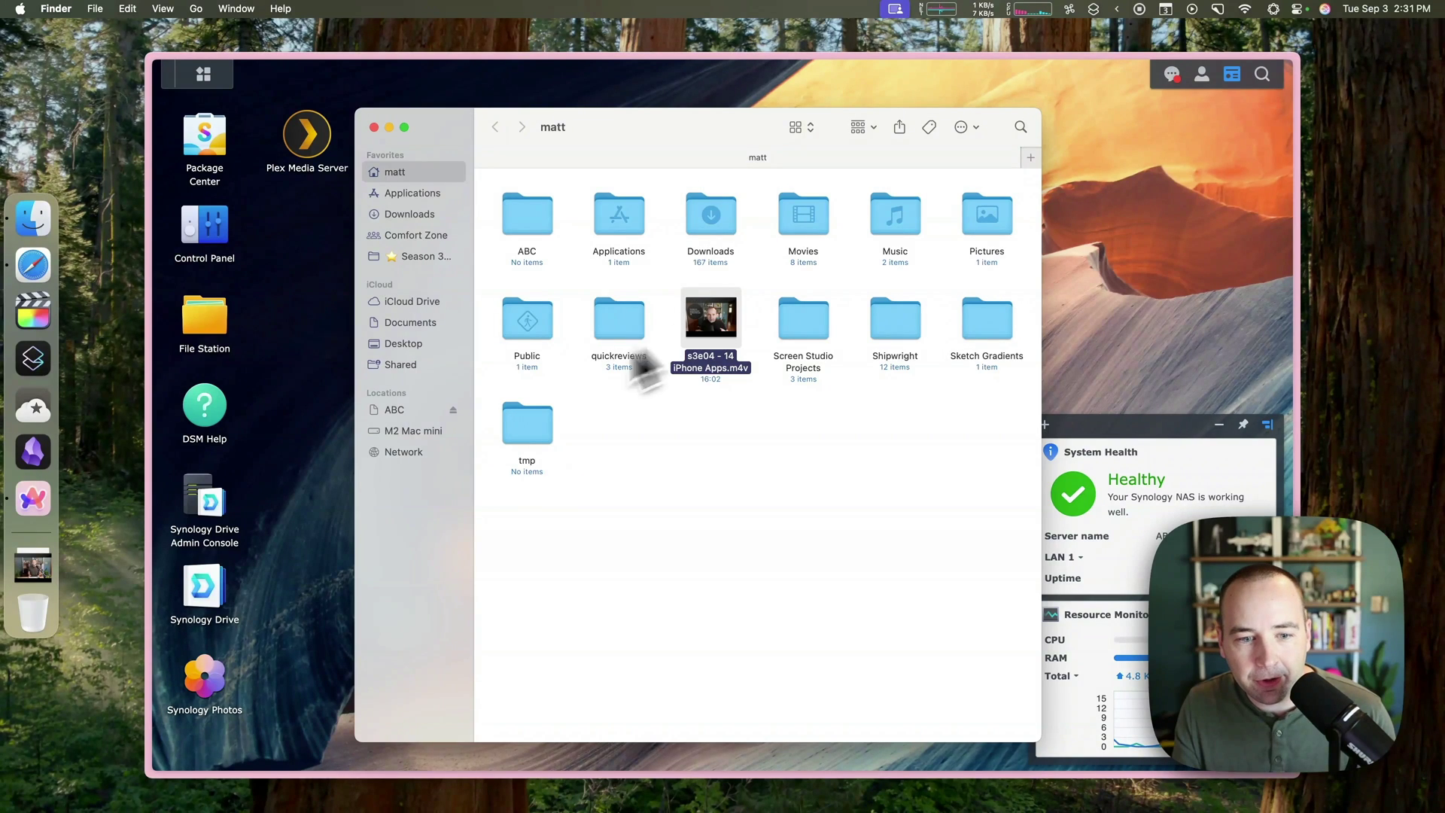
# - Open the ABC NAS home share in a new tab and drag the video into it
pyautogui.click(409, 409)
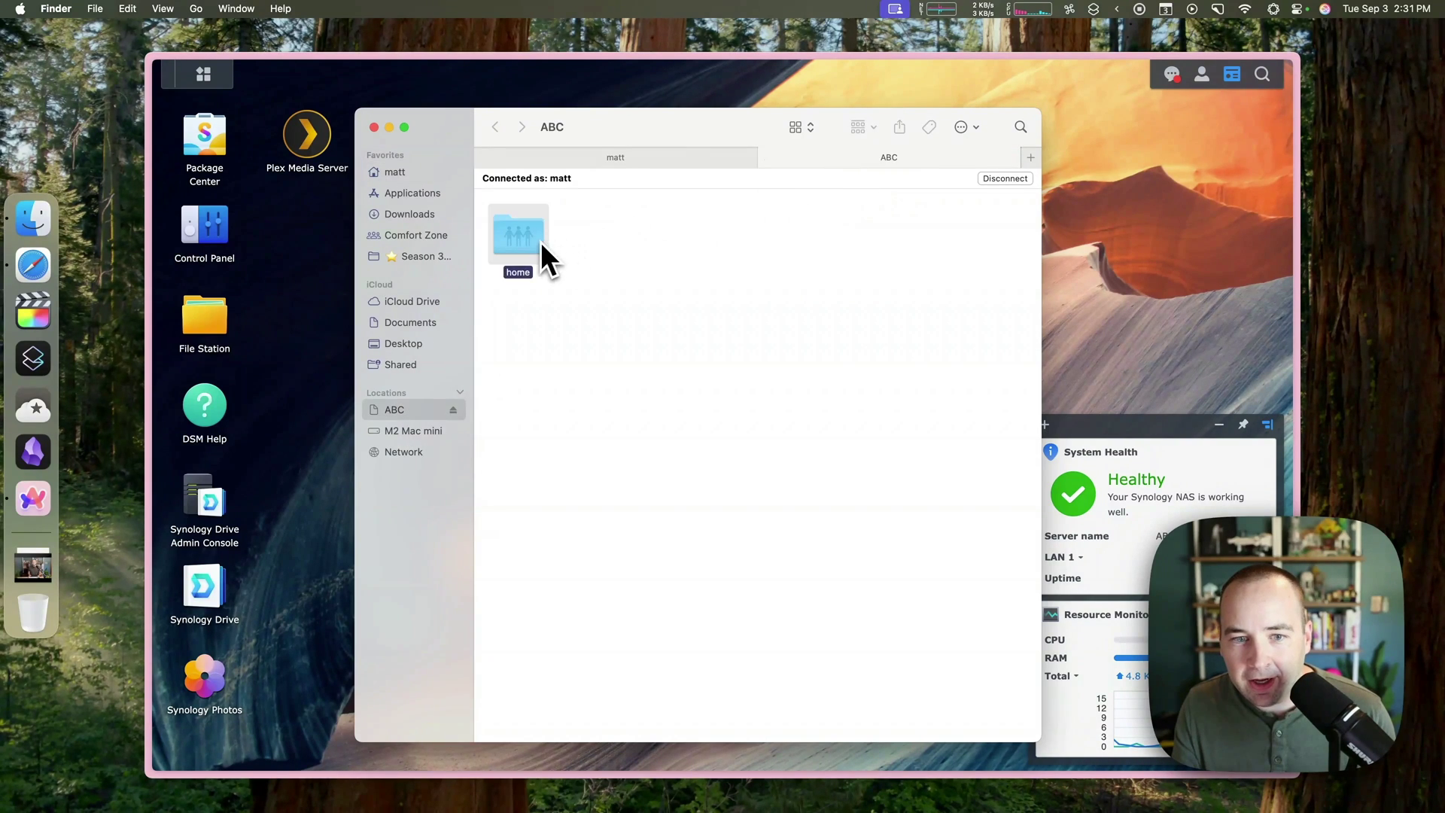
pyautogui.doubleClick(531, 239)
pyautogui.doubleClick(616, 219)
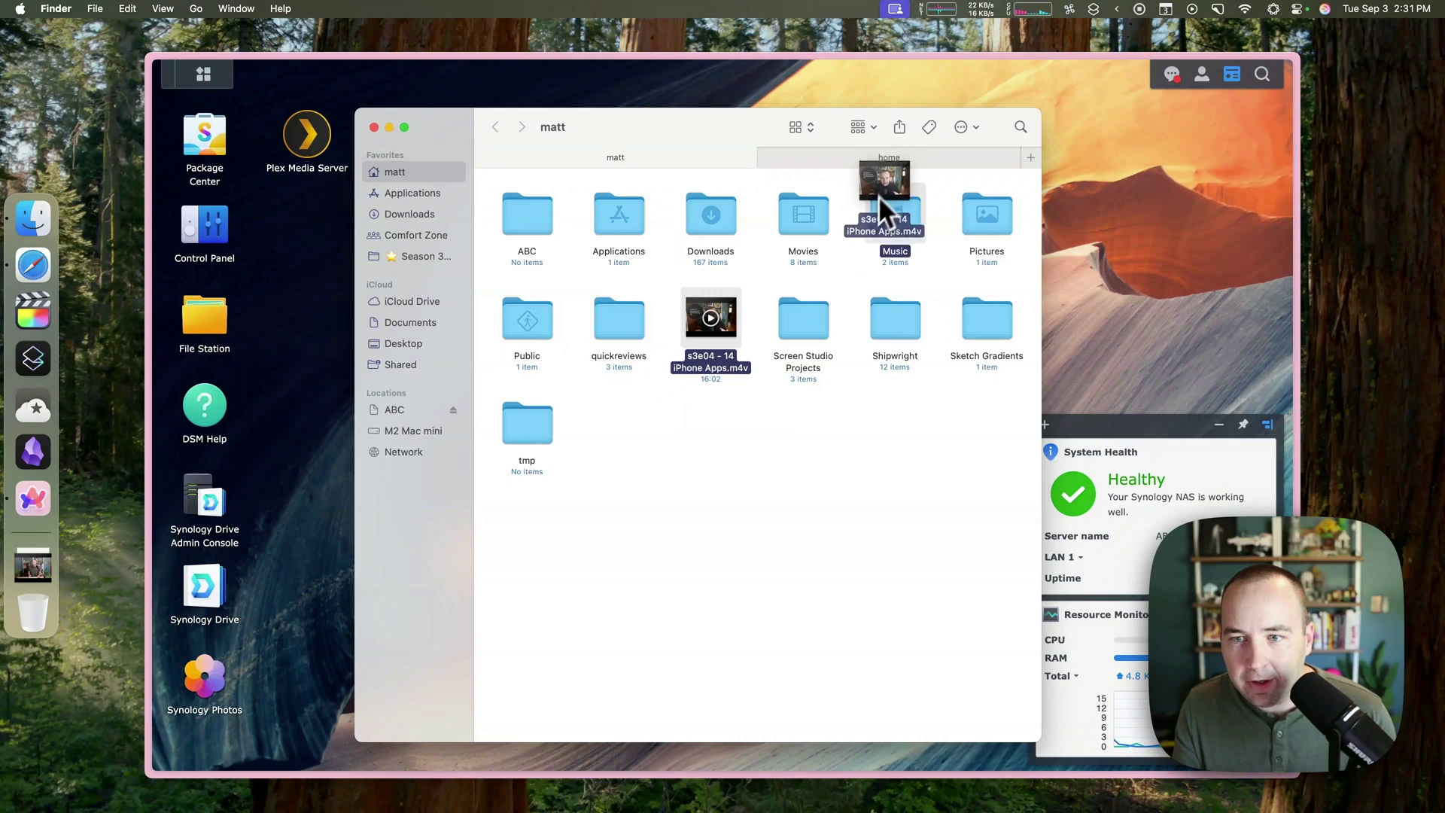
pyautogui.moveTo(878, 196); pyautogui.dragTo(899, 161)
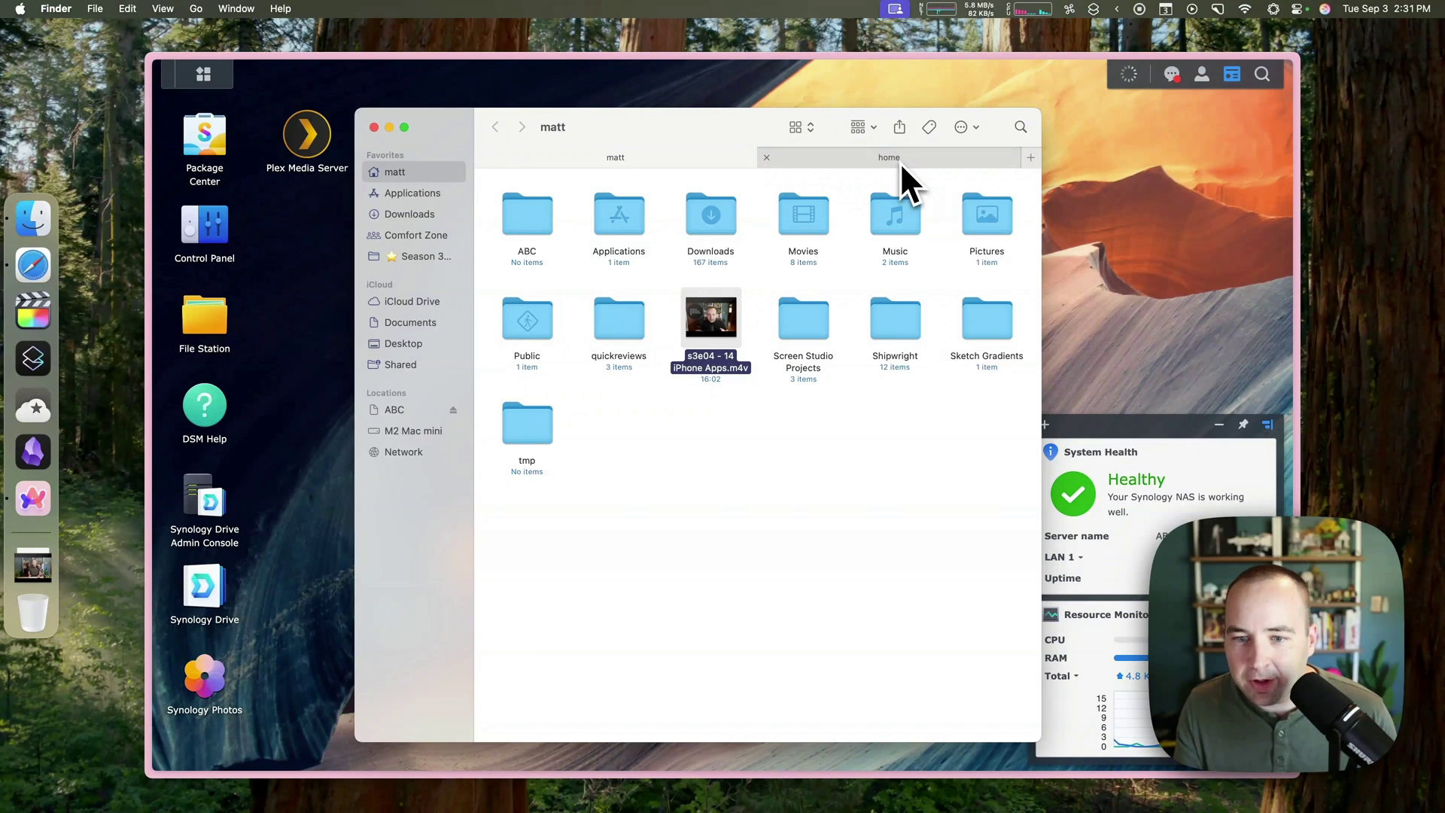